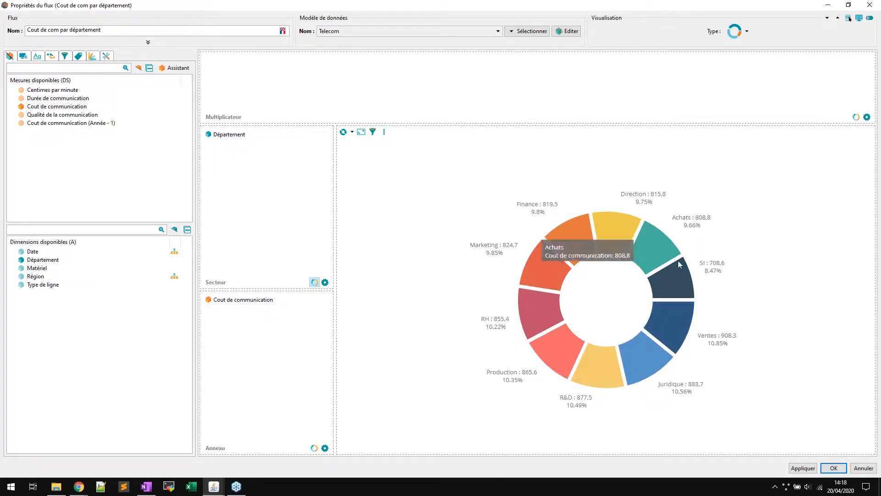
Step: Close the department cost flow's properties, inspect the monthly bars of the "Cout com vs N-1" flow, and close its properties
{"action": "left_click", "coordinate": [872, 6]}
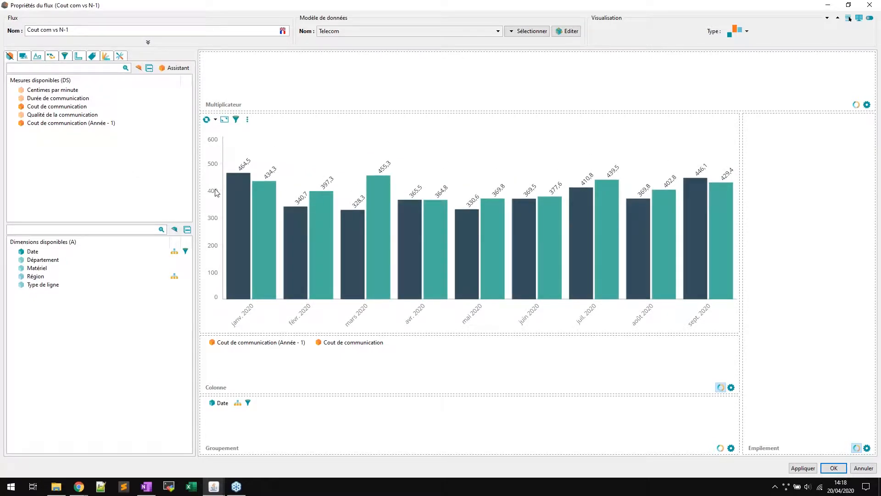
{"action": "mouse_move", "coordinate": [237, 209]}
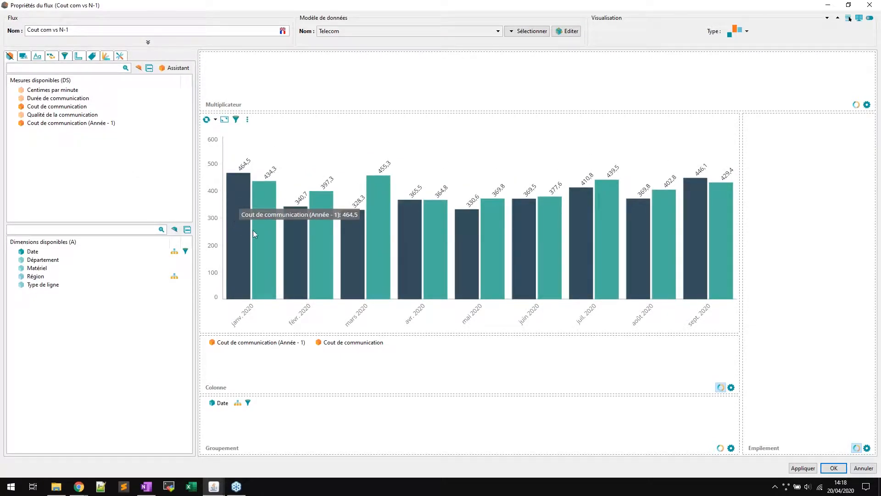
{"action": "mouse_move", "coordinate": [262, 236]}
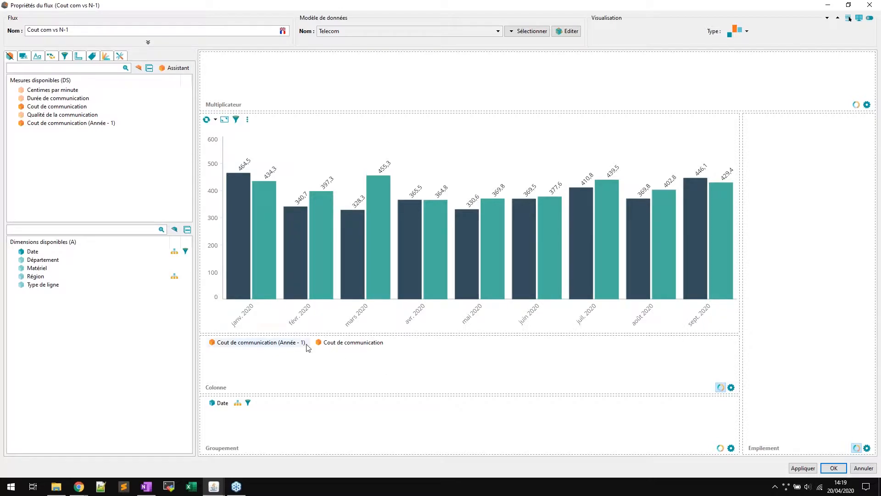
{"action": "left_click", "coordinate": [870, 4]}
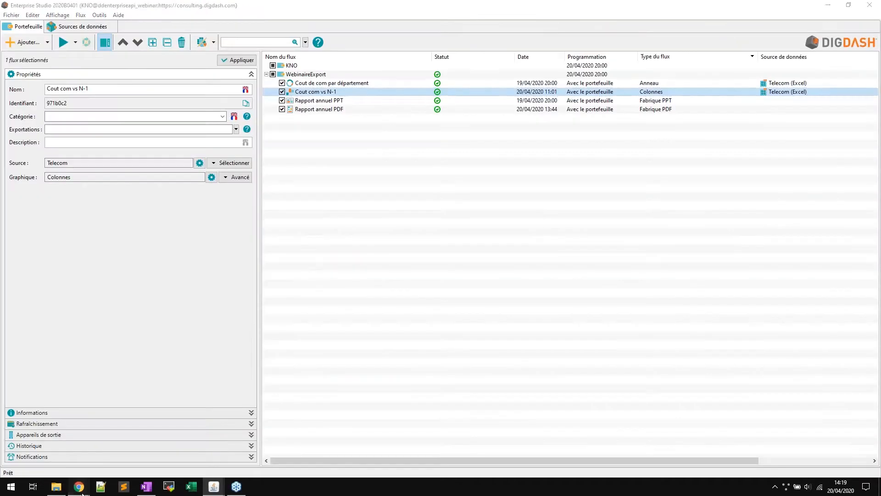
Step: Switch to the DigDash dashboard in Chrome and examine the "Département" filter
{"action": "mouse_move", "coordinate": [80, 491]}
{"action": "left_click", "coordinate": [78, 455]}
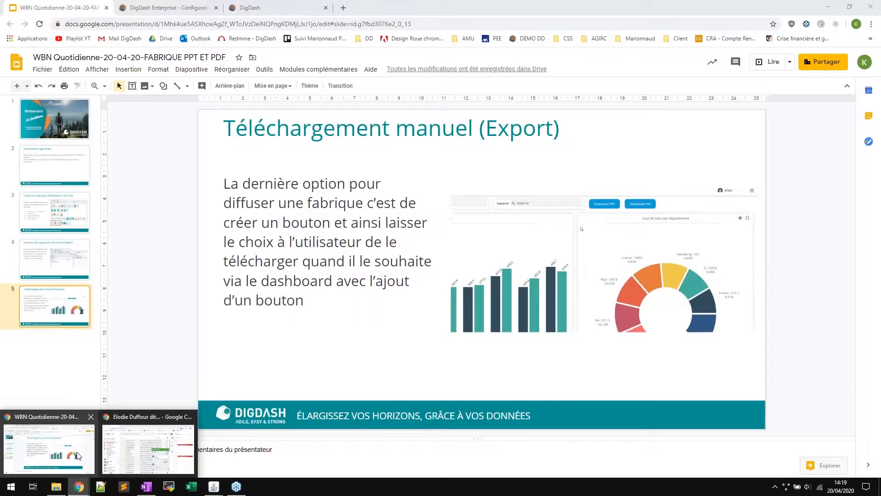
{"action": "left_click", "coordinate": [271, 8]}
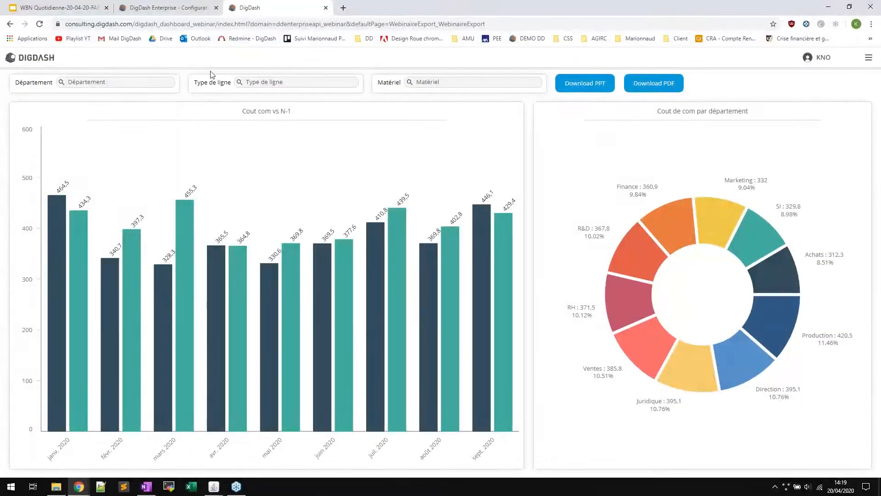
{"action": "left_click", "coordinate": [126, 83]}
{"action": "left_click", "coordinate": [242, 104]}
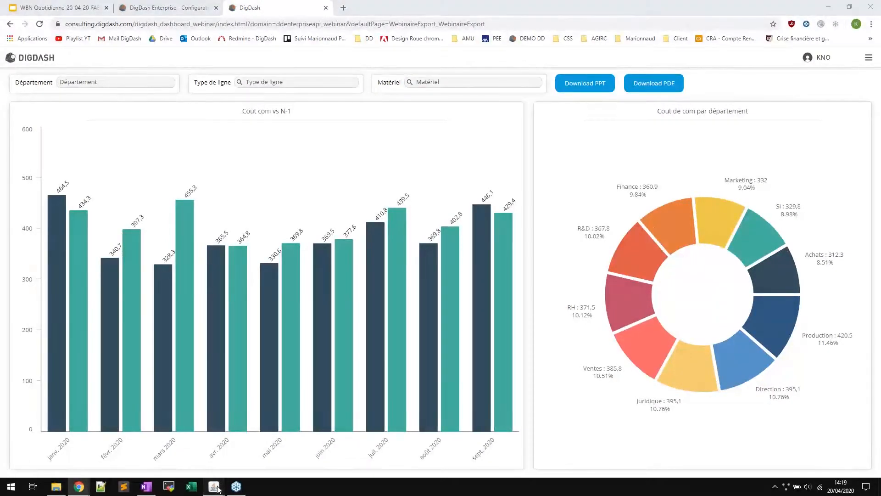
Step: Switch back to Enterprise Studio and start a new "Fabrique PPT" flow
{"action": "left_click", "coordinate": [247, 443]}
{"action": "key", "text": "Down"}
{"action": "key", "text": "Down"}
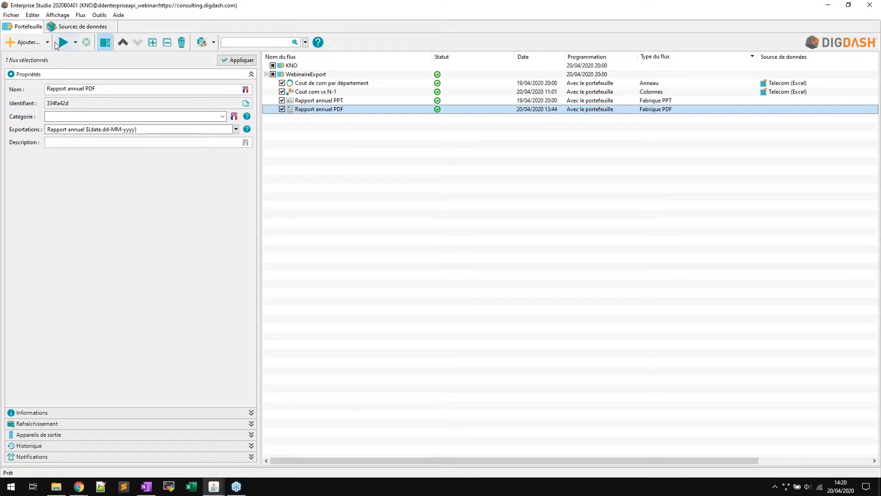
{"action": "left_click", "coordinate": [28, 42]}
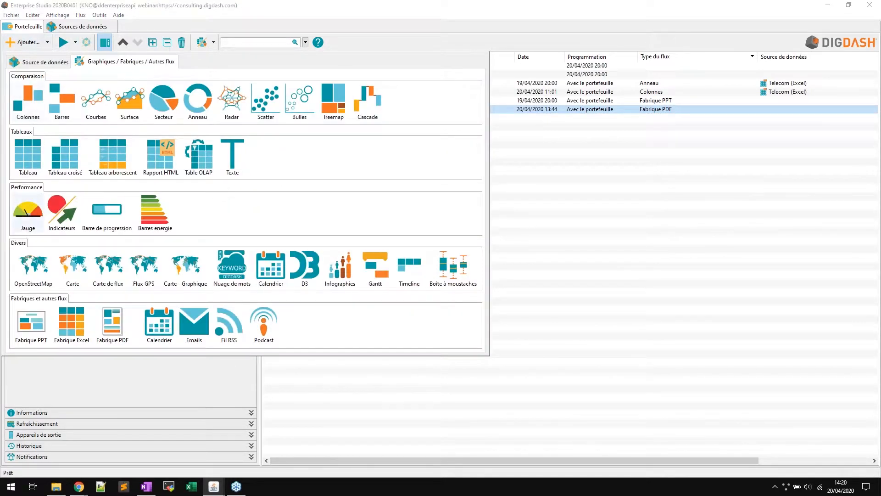
{"action": "left_click", "coordinate": [29, 318]}
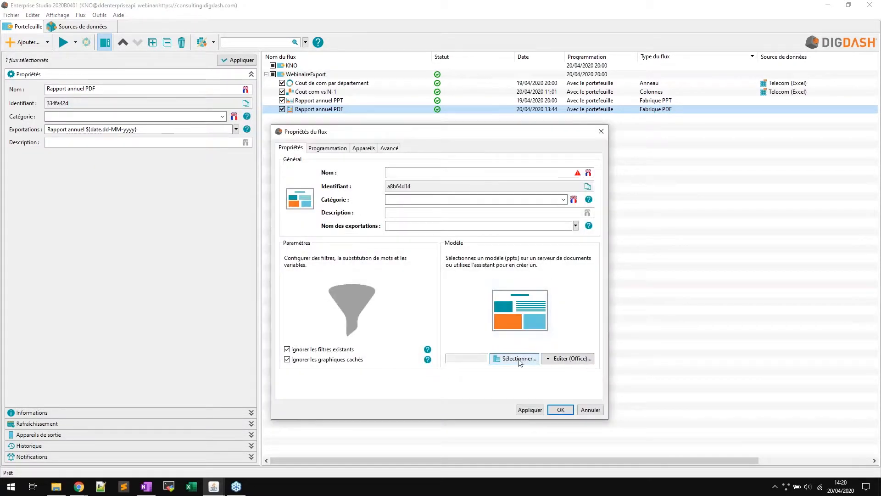
{"action": "left_click", "coordinate": [549, 361]}
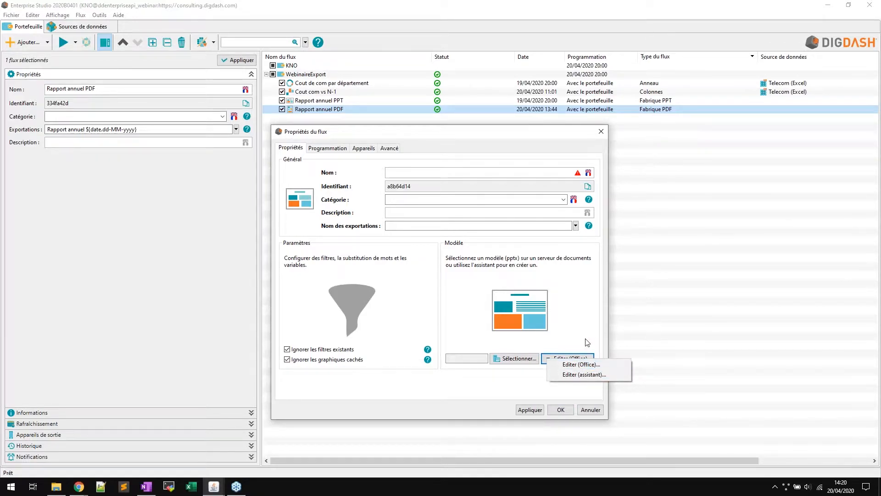
{"action": "left_click", "coordinate": [579, 366]}
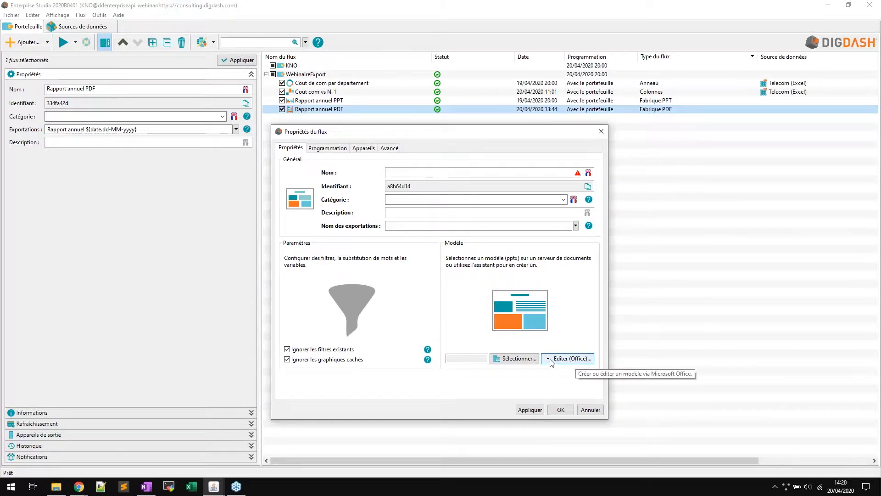
Step: Upload the local file "Template Light PPT.pptx" from the desktop folder "Quotidienne Export" to the "Common Datasources" document server
{"action": "left_click", "coordinate": [521, 361]}
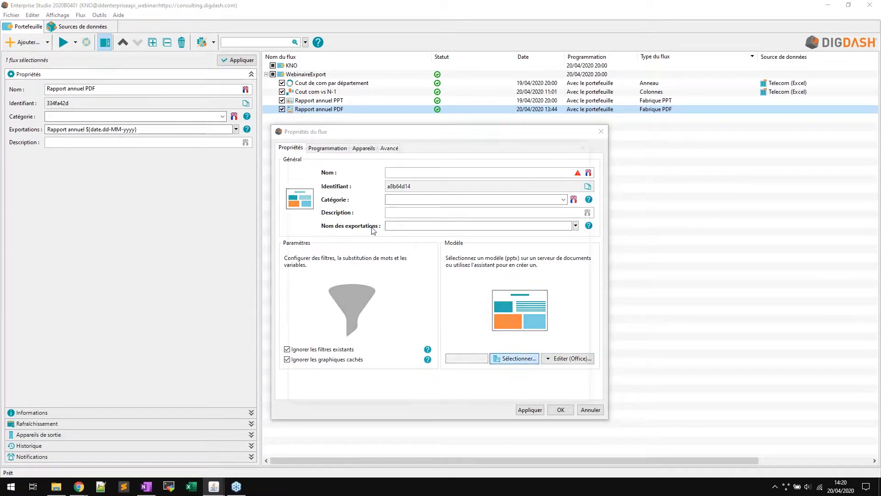
{"action": "left_click", "coordinate": [336, 384]}
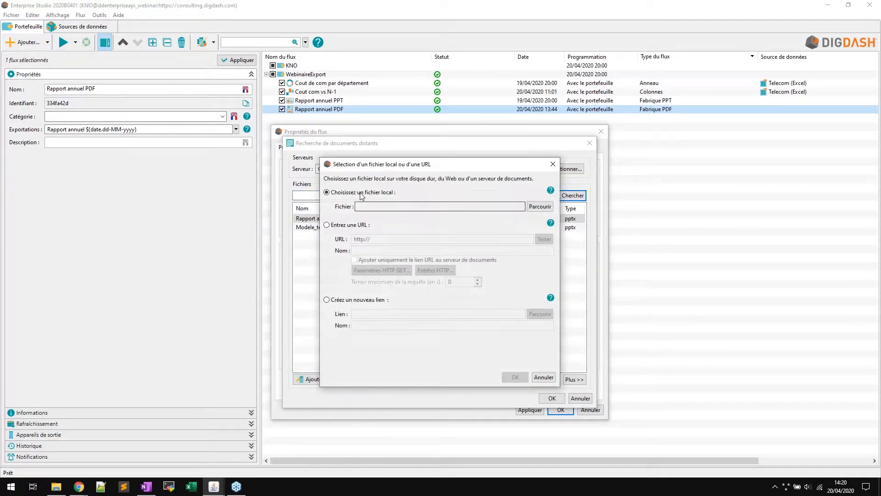
{"action": "left_click", "coordinate": [540, 207]}
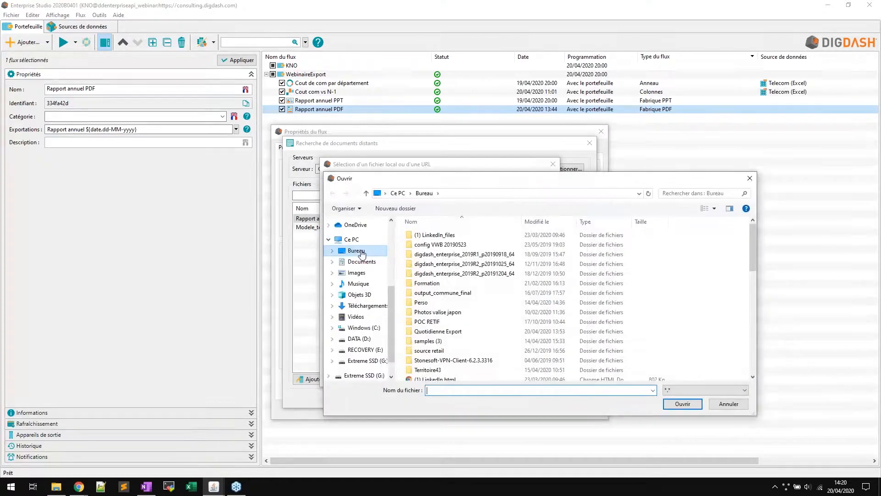
{"action": "left_click", "coordinate": [442, 293]}
{"action": "scroll", "coordinate": [467, 329], "scroll_direction": "down", "scroll_amount": 2}
{"action": "double_click", "coordinate": [438, 283]}
{"action": "left_click", "coordinate": [437, 236]}
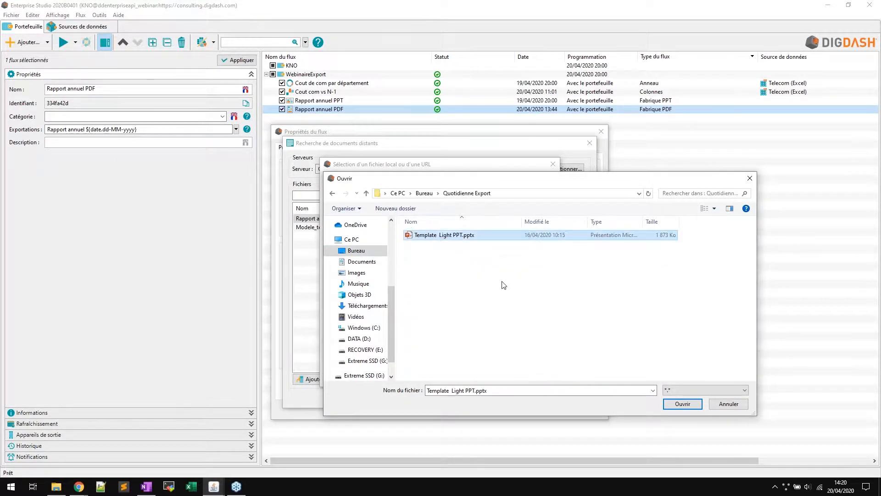
{"action": "left_click", "coordinate": [682, 404]}
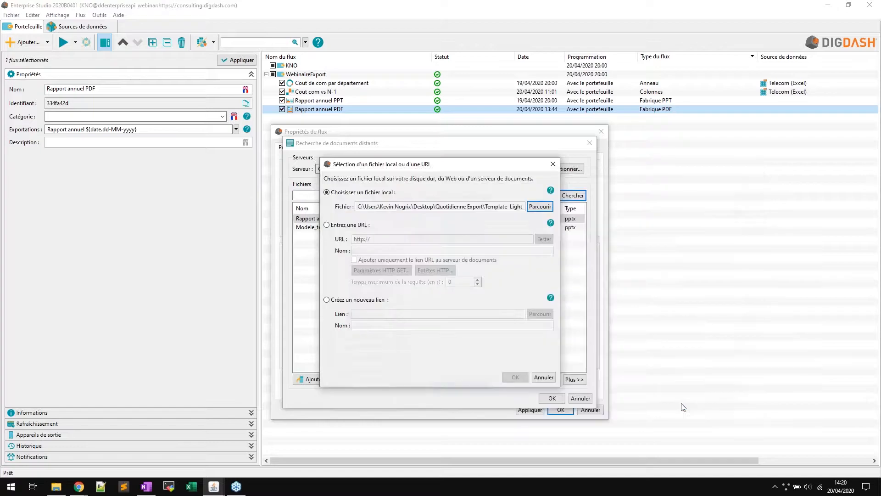
{"action": "left_click", "coordinate": [514, 377]}
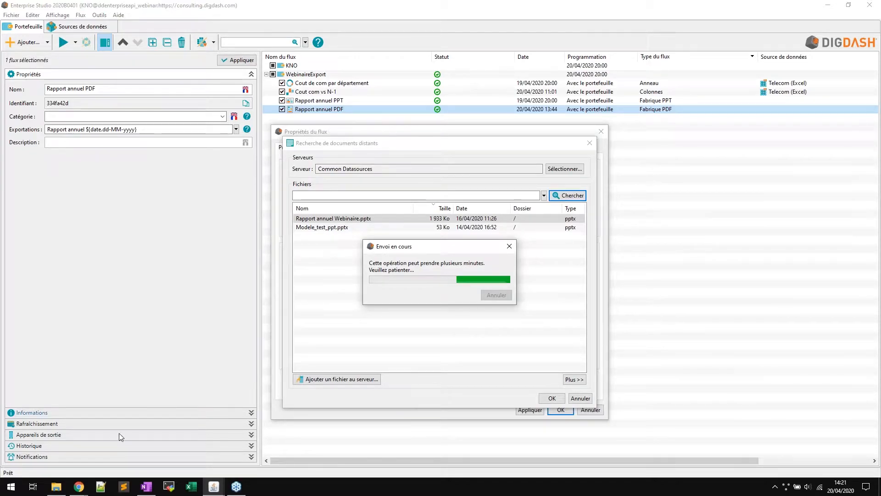
Step: Switch to File Explorer, open "Template Light PPT.pptx" in PowerPoint, examine its available slide layouts, and close it
{"action": "left_click", "coordinate": [55, 489]}
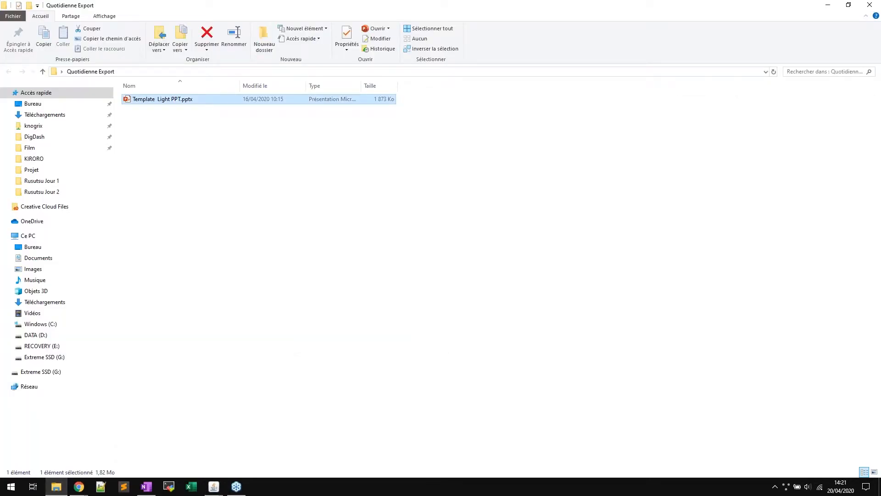
{"action": "key", "text": "Return"}
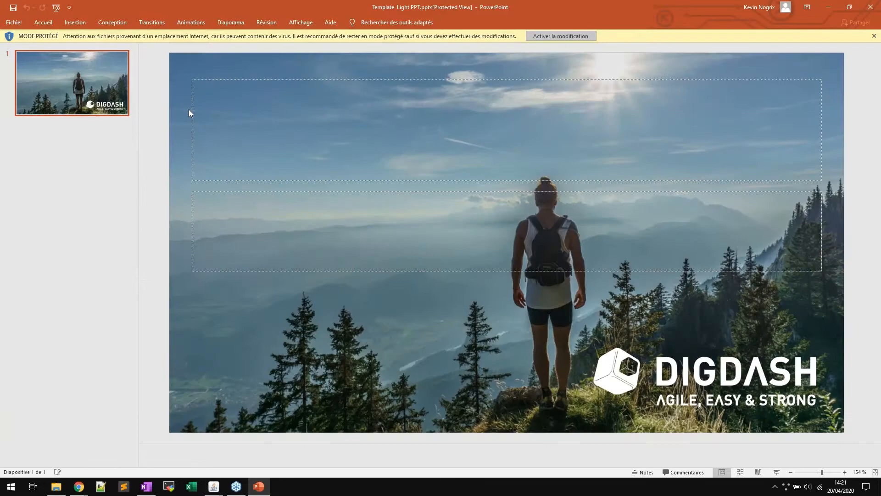
{"action": "mouse_move", "coordinate": [115, 207]}
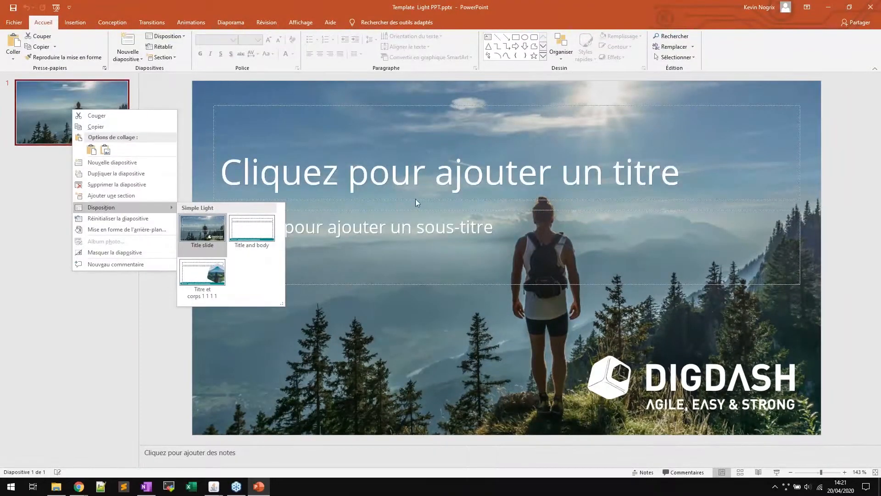
{"action": "left_click", "coordinate": [417, 149]}
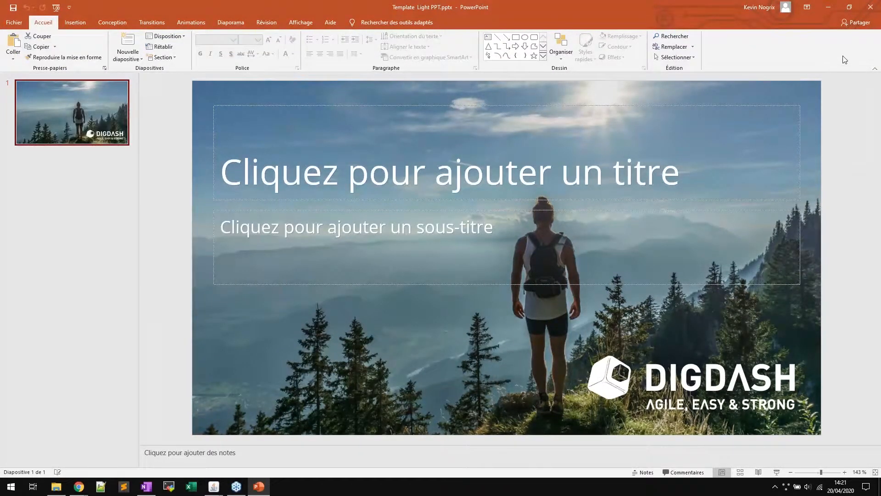
{"action": "left_click", "coordinate": [871, 9]}
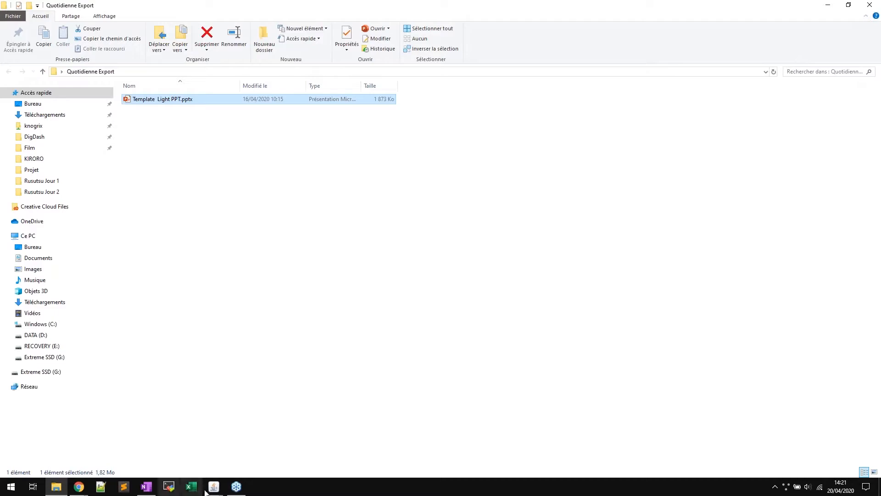
Step: Switch back to Enterprise Studio and choose the uploaded "Template Light PPT.pptx" as the new flow's template
{"action": "left_click", "coordinate": [214, 487]}
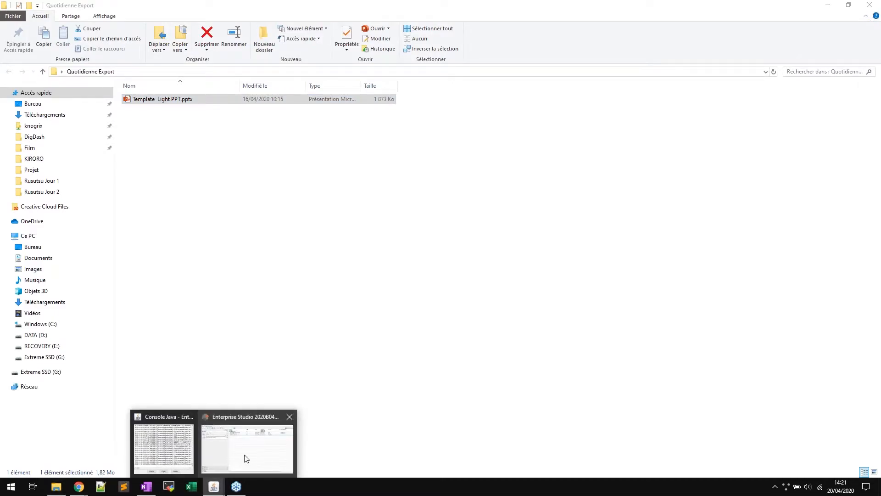
{"action": "left_click", "coordinate": [247, 458]}
{"action": "left_click", "coordinate": [452, 277]}
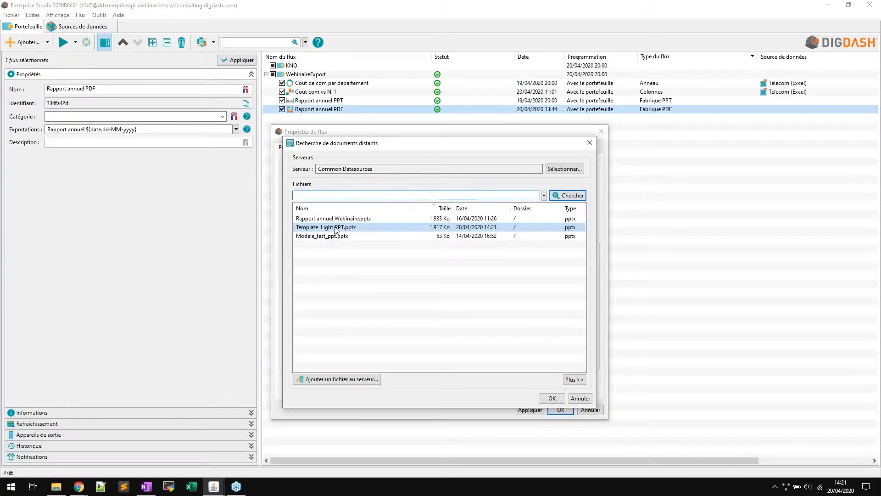
{"action": "left_click", "coordinate": [589, 143]}
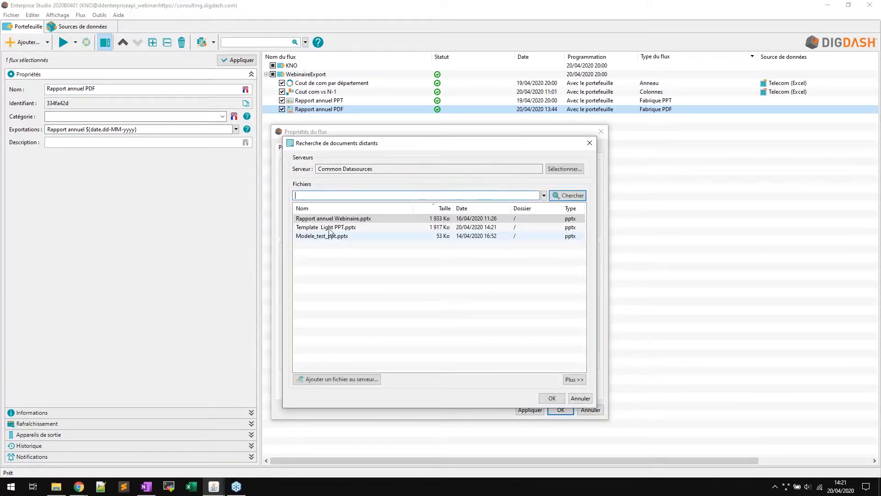
{"action": "left_click", "coordinate": [329, 229]}
{"action": "left_click", "coordinate": [552, 398]}
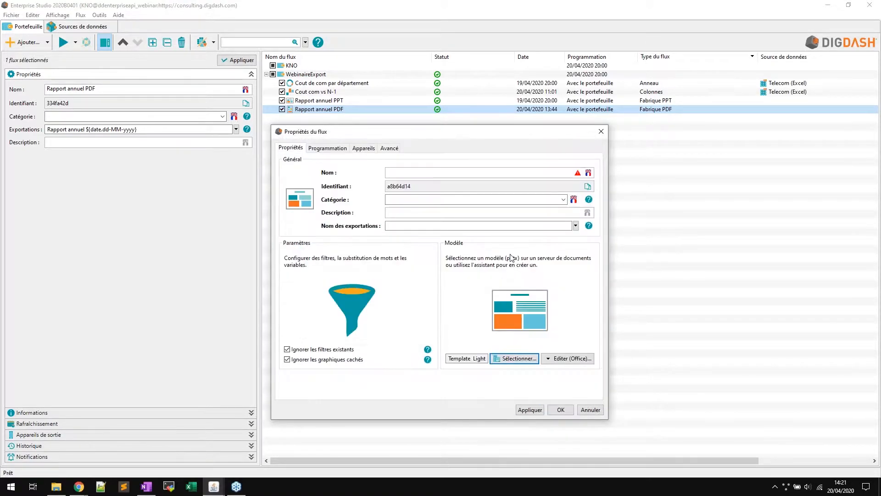
Step: Open the flow's template for editing in PowerPoint, reduce its window, and acknowledge the separate-window editing notice
{"action": "left_click", "coordinate": [570, 360]}
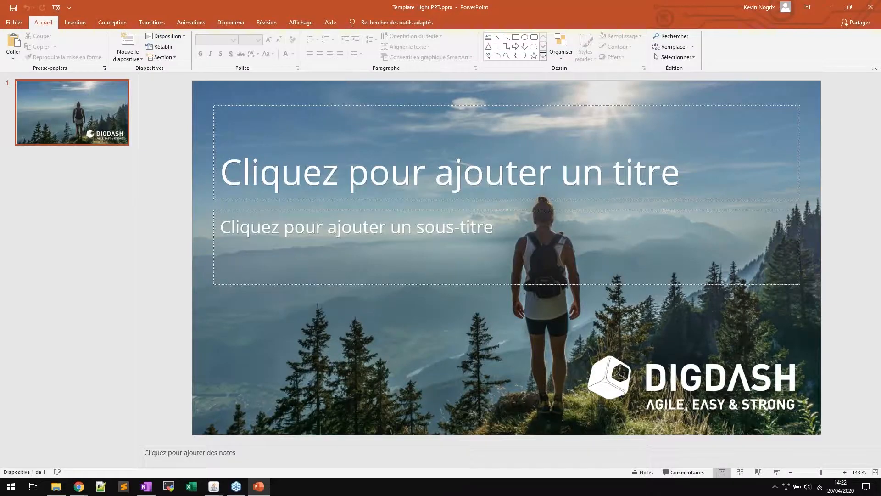
{"action": "double_click", "coordinate": [461, 10]}
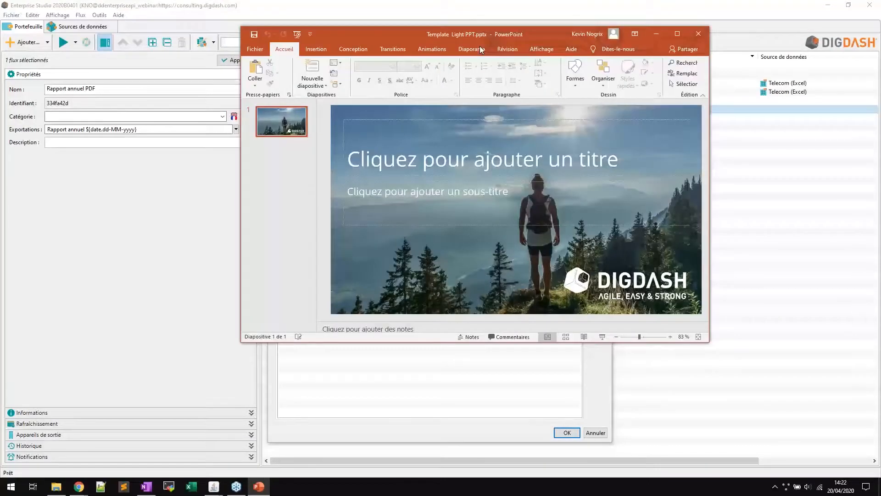
{"action": "left_click_drag", "start_coordinate": [480, 38], "coordinate": [601, 126]}
{"action": "left_click_drag", "start_coordinate": [328, 240], "coordinate": [279, 241]}
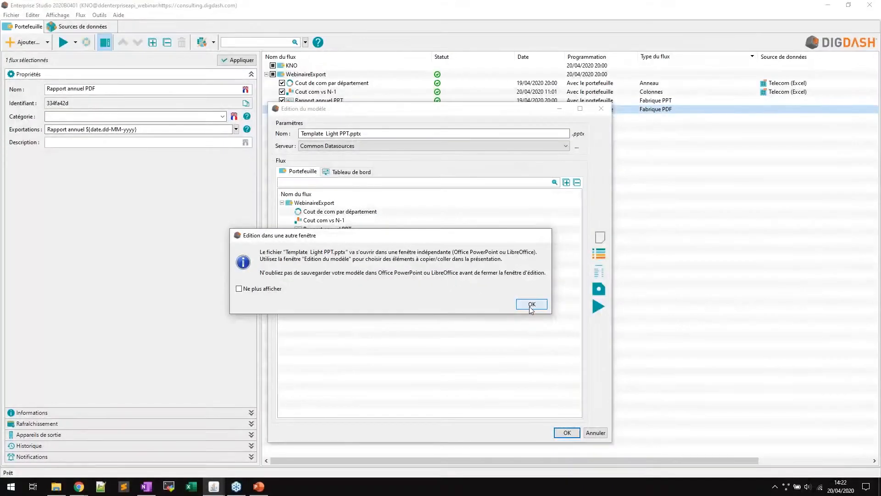
{"action": "left_click", "coordinate": [531, 305]}
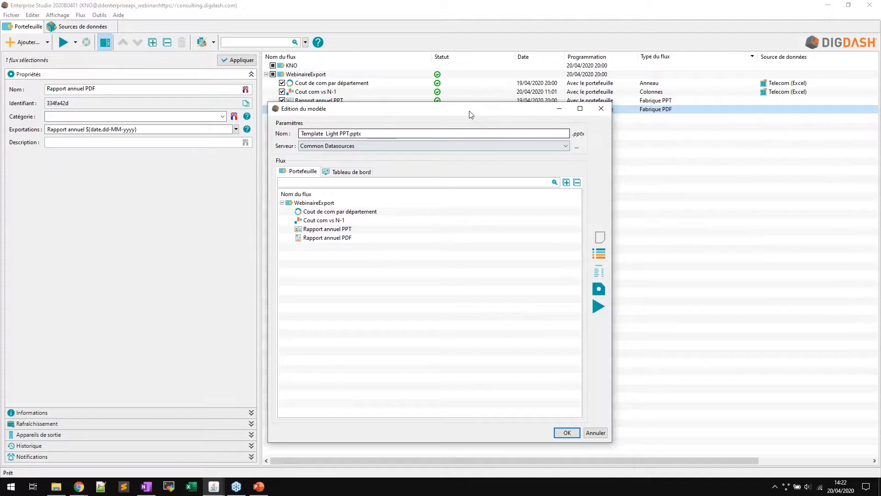
Step: Arrange the "Edition du modèle" window and the PowerPoint window side by side
{"action": "left_click_drag", "start_coordinate": [469, 111], "coordinate": [180, 81]}
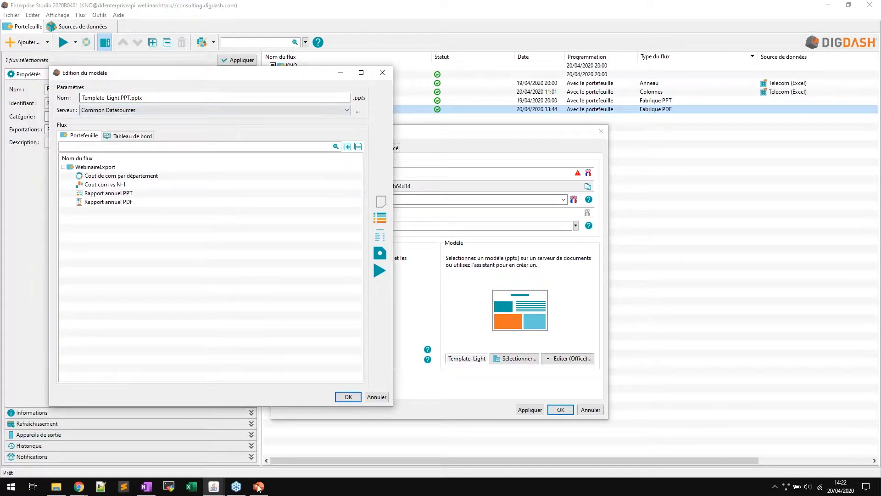
{"action": "mouse_move", "coordinate": [258, 488]}
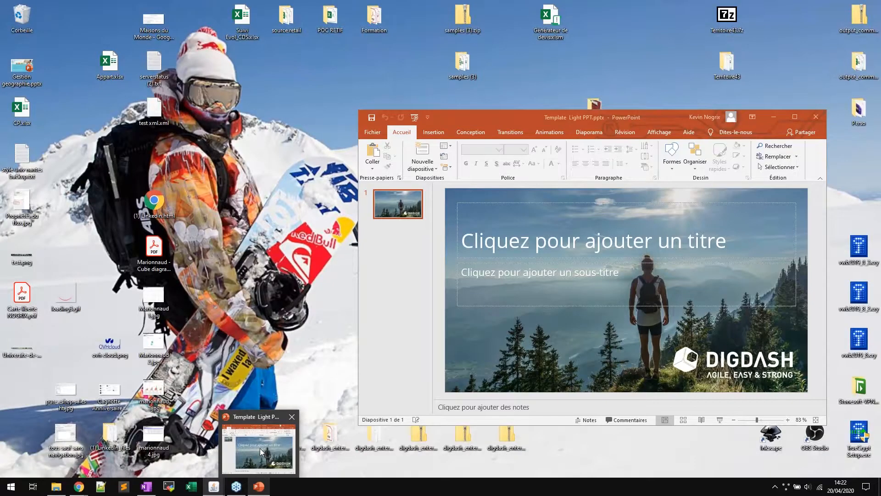
{"action": "left_click", "coordinate": [261, 452]}
{"action": "left_click_drag", "start_coordinate": [519, 111], "coordinate": [532, 71]}
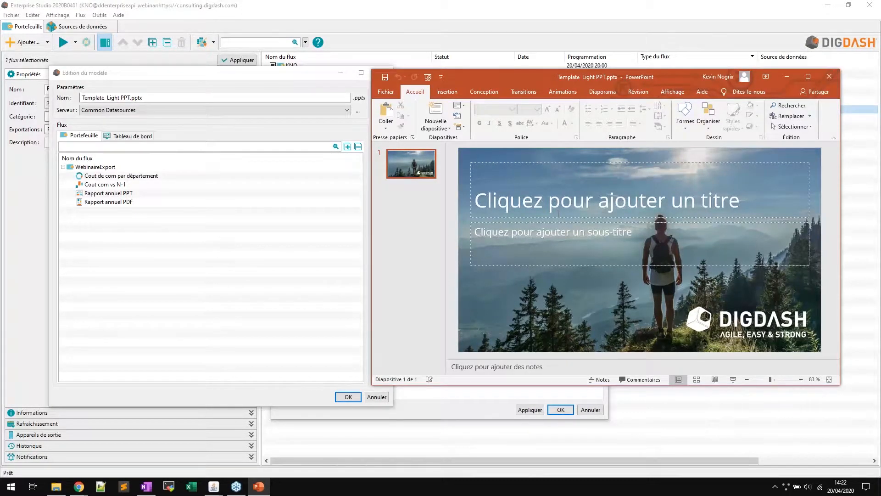
Step: Enter "Rapport annuel" as the title slide's title and "dateDuJour" as its subtitle
{"action": "left_click", "coordinate": [569, 212]}
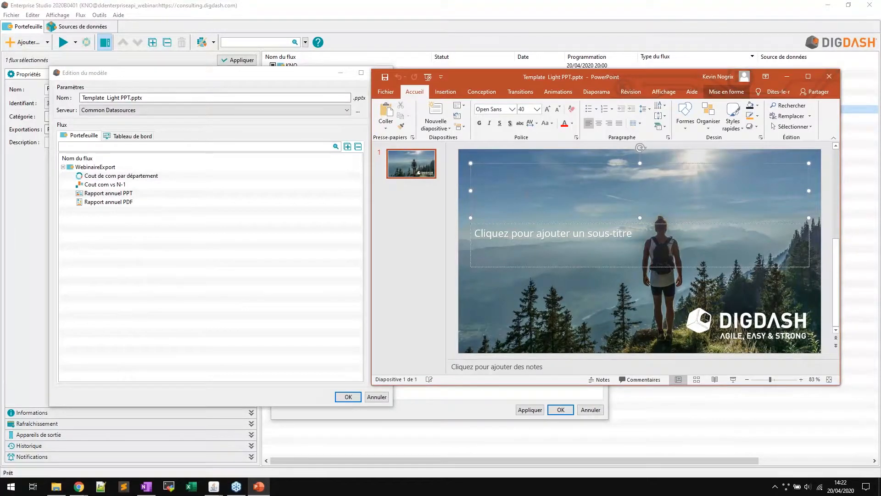
{"action": "type", "text": "Rapport"}
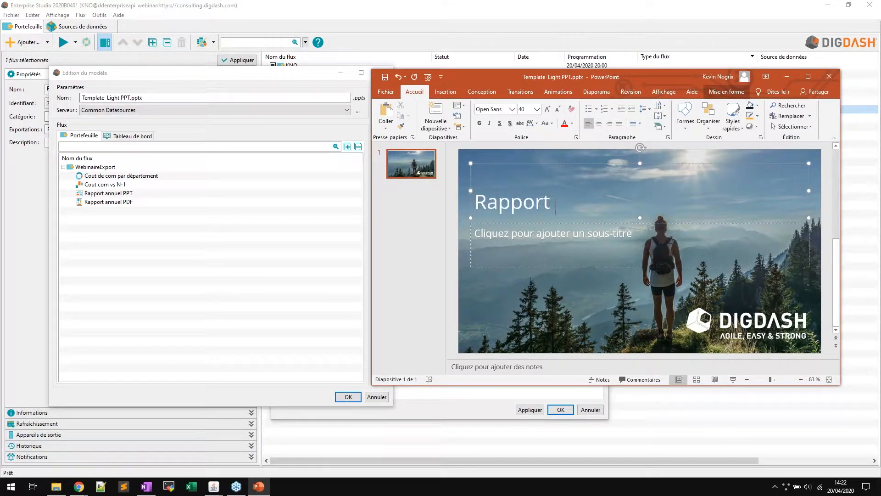
{"action": "type", "text": " annuel"}
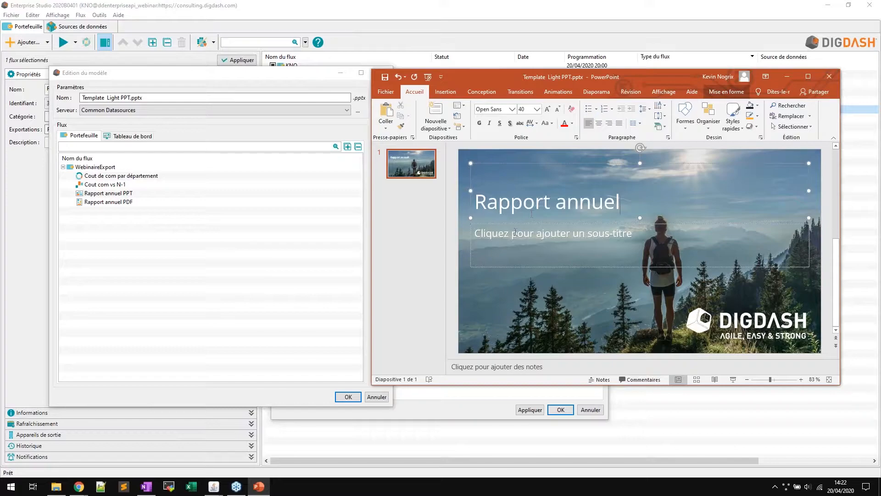
{"action": "left_click", "coordinate": [504, 237]}
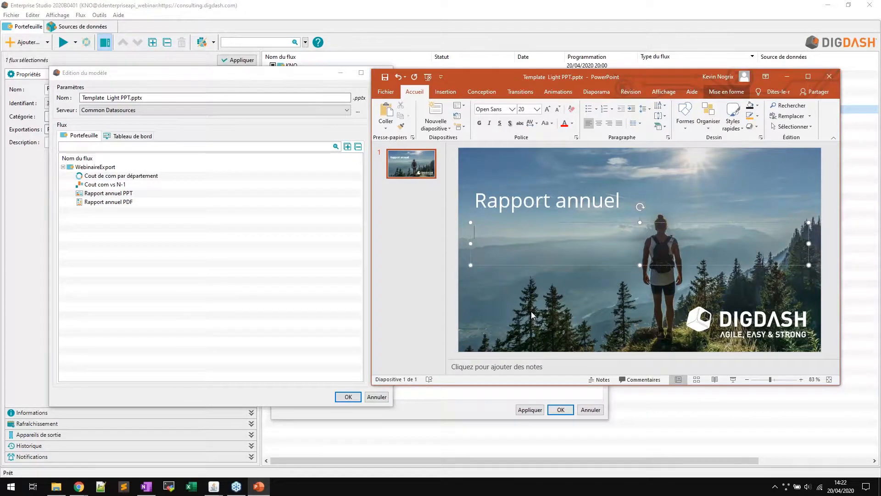
{"action": "type", "text": "dateDuJour"}
{"action": "double_click", "coordinate": [498, 231]}
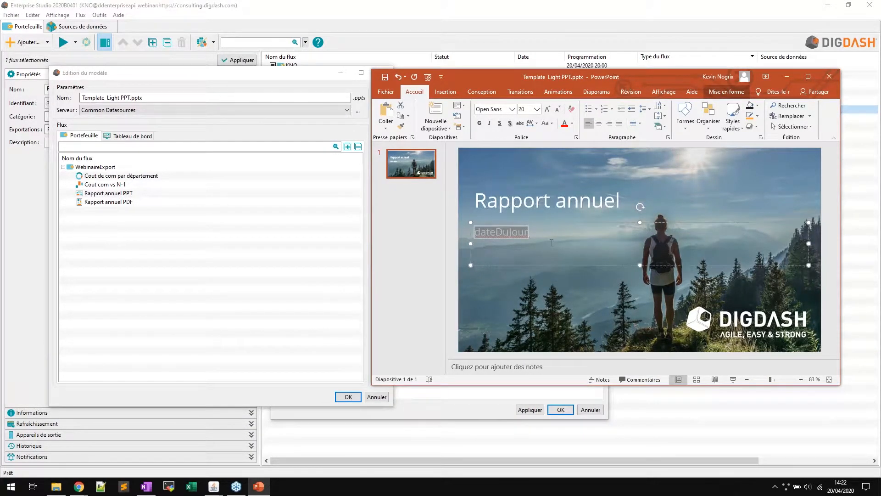
{"action": "left_click", "coordinate": [524, 238]}
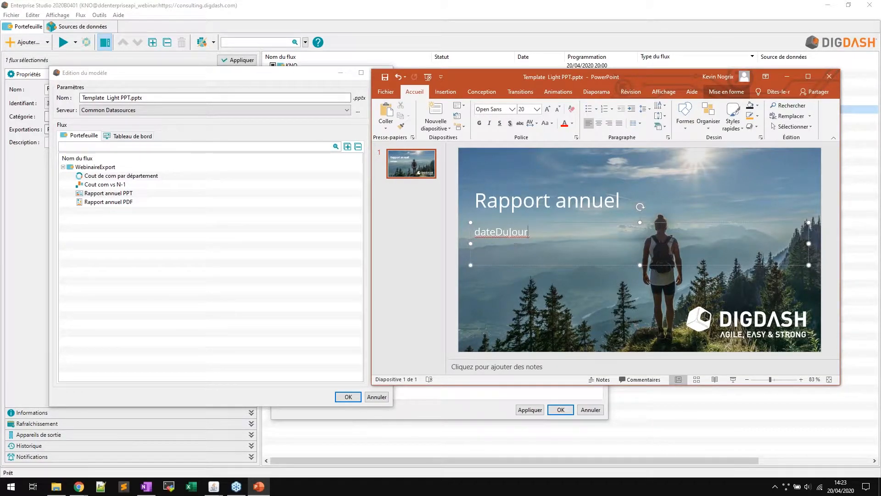
{"action": "mouse_move", "coordinate": [843, 490]}
Step: Add a second slide after the title slide and title it "Cout de com par département"
{"action": "left_click", "coordinate": [405, 197]}
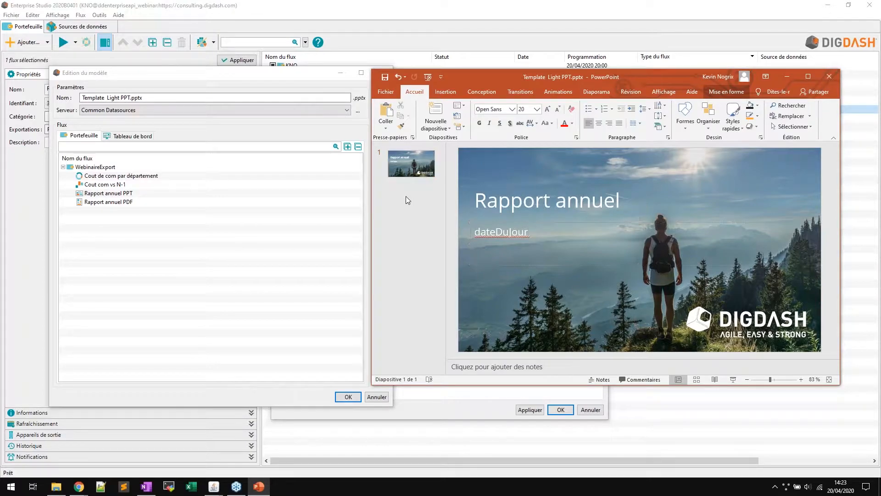
{"action": "right_click", "coordinate": [406, 196]}
{"action": "key", "text": "Escape"}
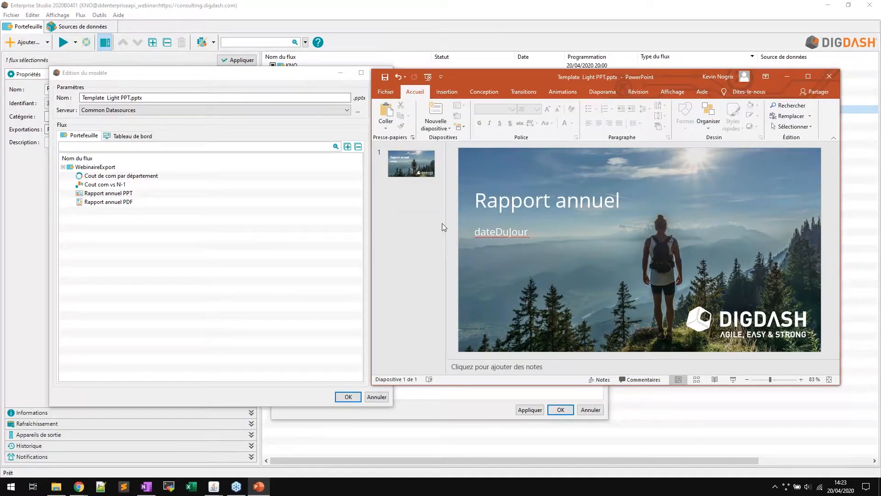
{"action": "key", "text": "ctrl+m"}
{"action": "left_click", "coordinate": [507, 179]}
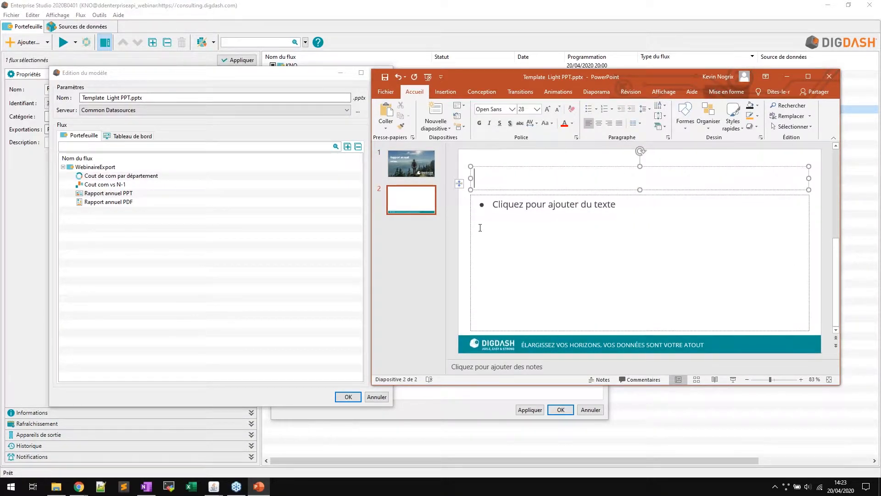
{"action": "type", "text": "Cout de com "}
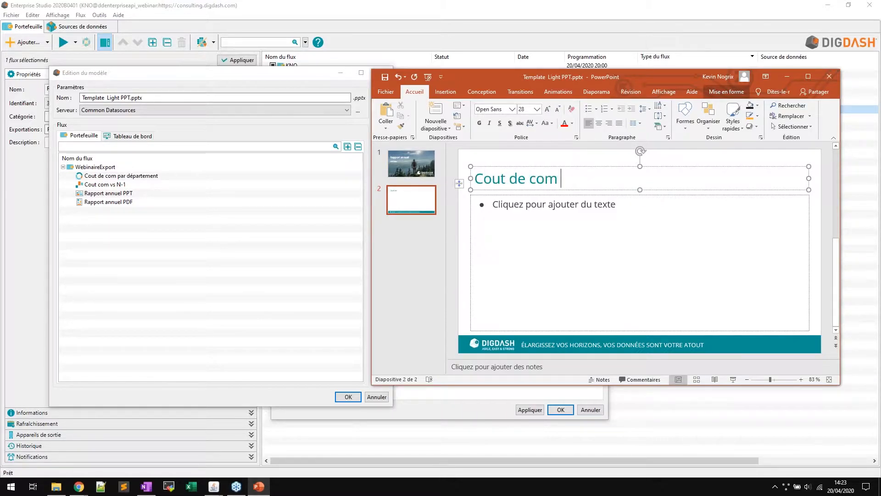
{"action": "type", "text": "par dépar"}
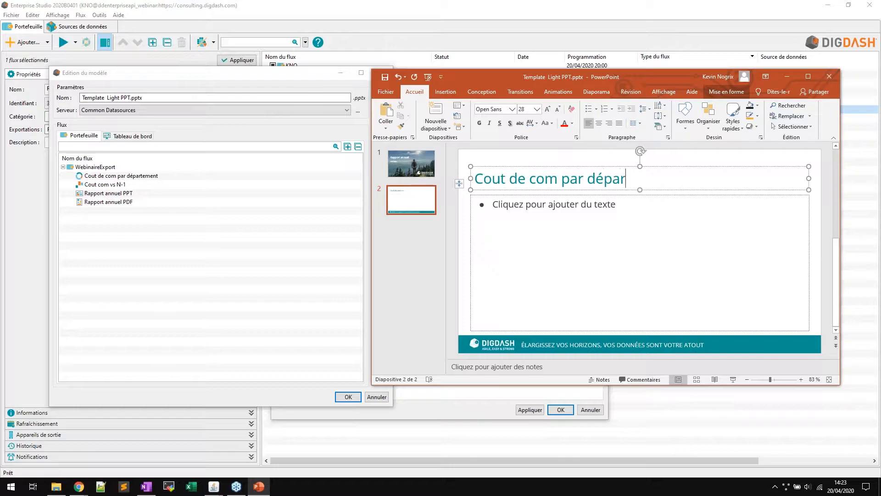
{"action": "type", "text": "tement"}
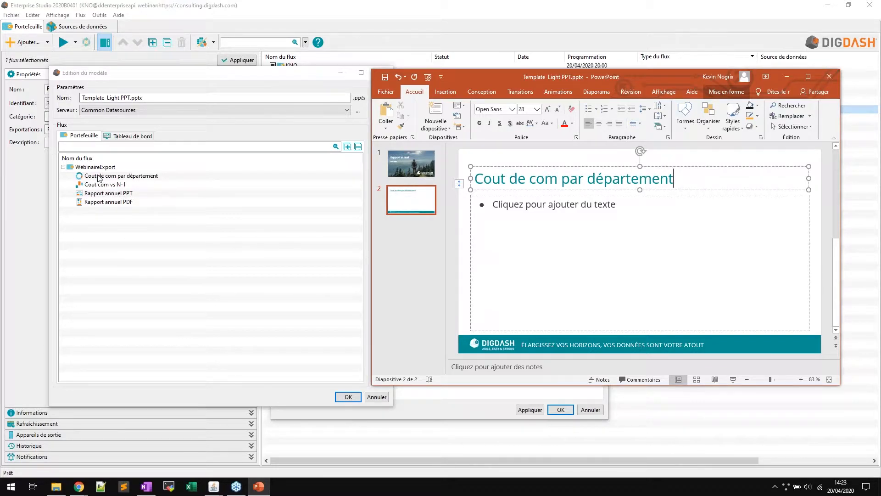
Step: Copy the "Cout de com par département" chart from Enterprise Studio's "Edition du modèle" window and paste it into slide 2's content area in PowerPoint
{"action": "left_click", "coordinate": [104, 178]}
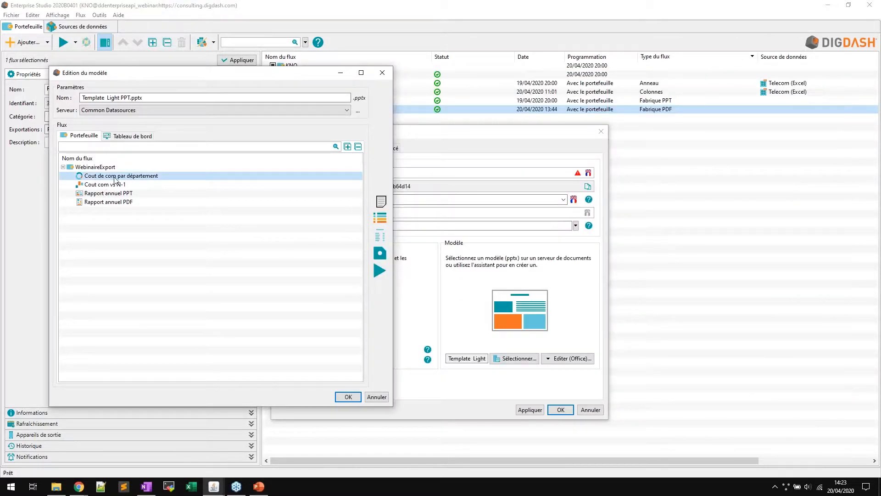
{"action": "left_click", "coordinate": [382, 202]}
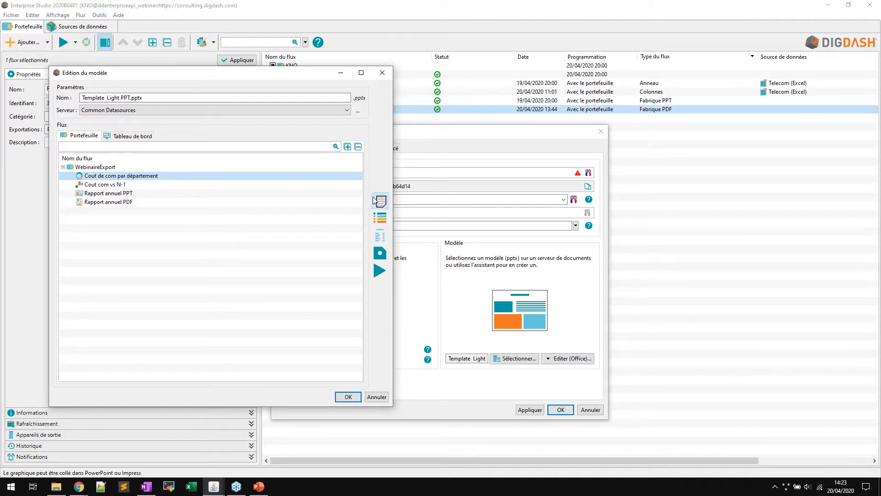
{"action": "left_click", "coordinate": [259, 486]}
{"action": "left_click", "coordinate": [492, 197]}
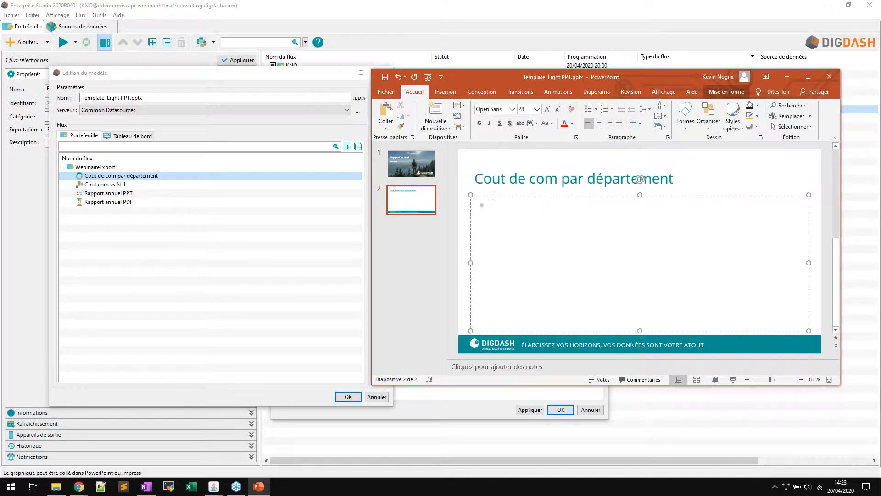
{"action": "key", "text": "ctrl+v"}
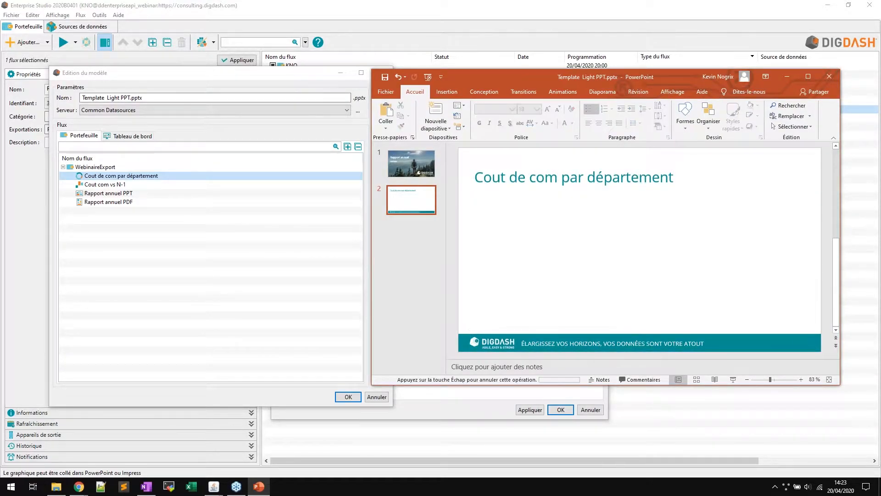
Step: Move the pasted chart to the left edge of slide 2's content area and widen it to just over half the slide
{"action": "left_click_drag", "start_coordinate": [629, 236], "coordinate": [536, 241]}
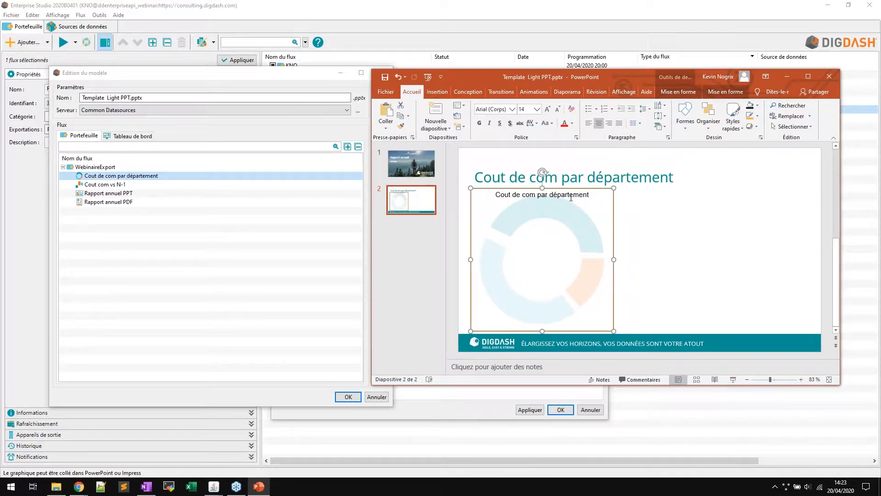
{"action": "left_click_drag", "start_coordinate": [614, 259], "coordinate": [661, 260]}
{"action": "left_click", "coordinate": [699, 250]}
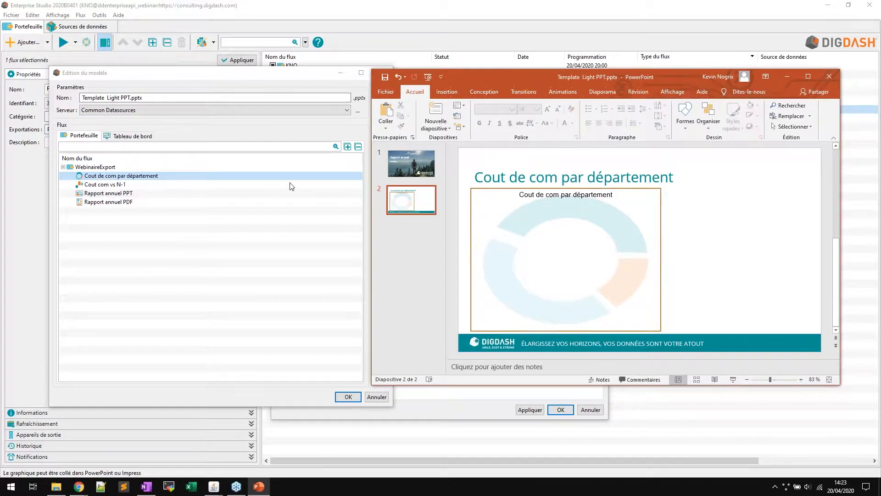
Step: In Enterprise Studio, create a vertical one-column legend with the axis name for the "Cout de com par département" chart and acknowledge the notice
{"action": "left_click", "coordinate": [149, 181]}
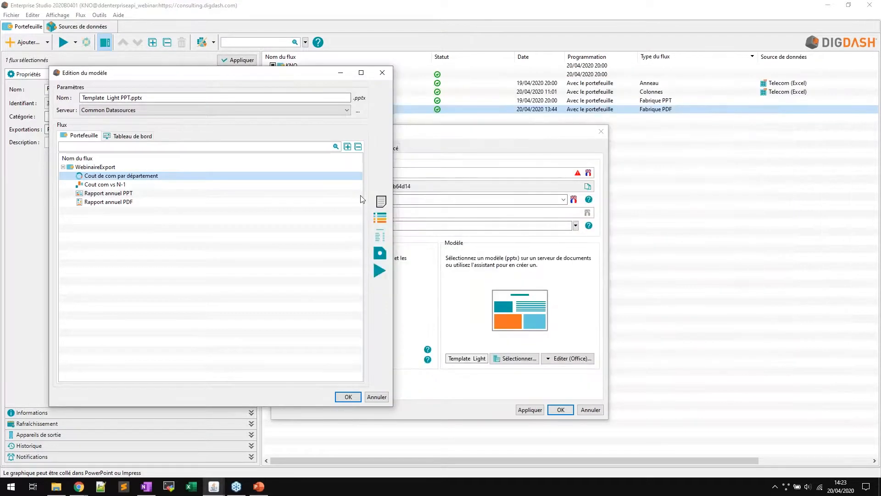
{"action": "left_click", "coordinate": [378, 218]}
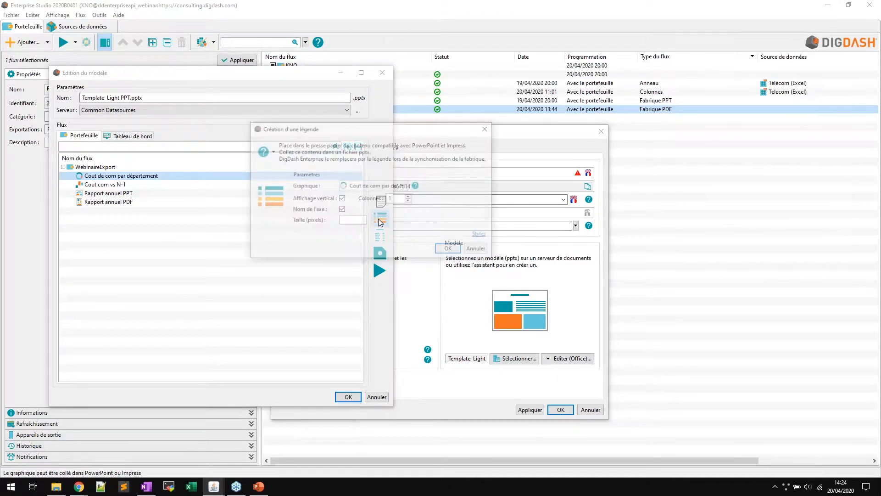
{"action": "left_click", "coordinate": [364, 186]}
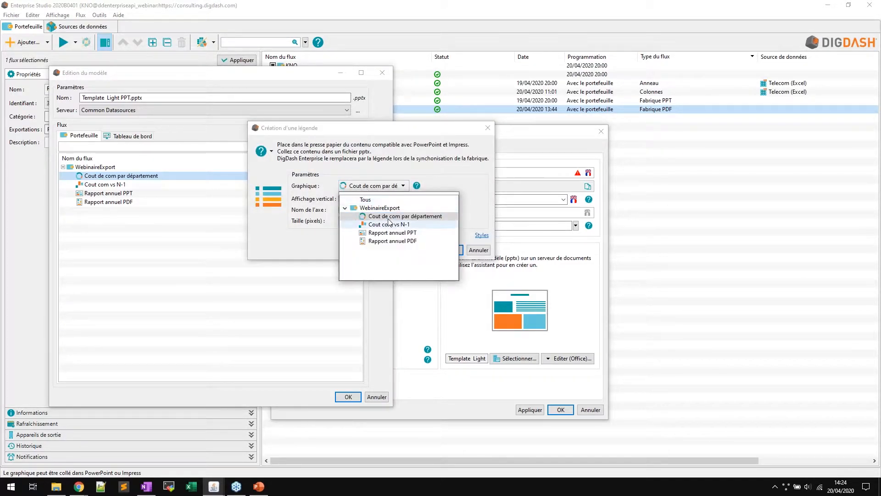
{"action": "left_click", "coordinate": [406, 219]}
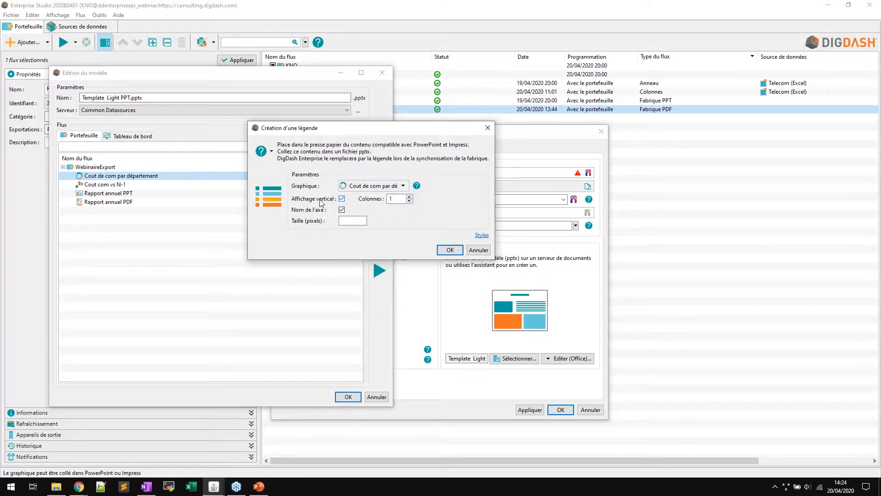
{"action": "left_click", "coordinate": [343, 200]}
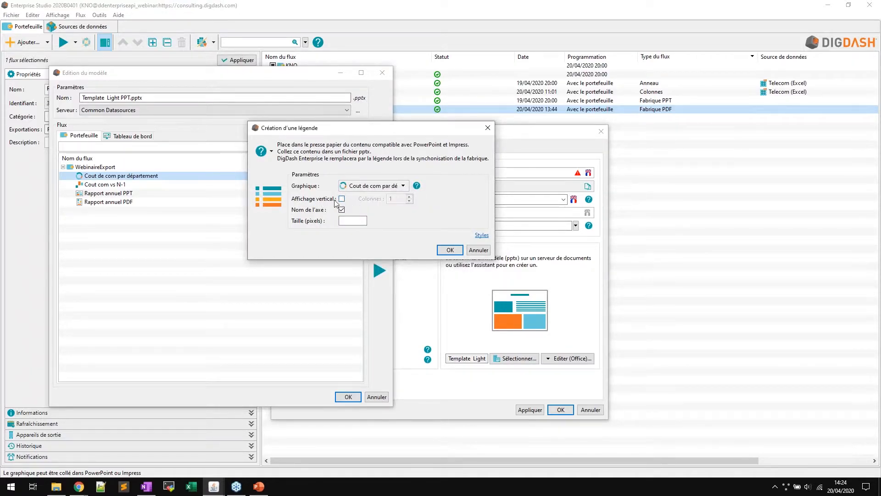
{"action": "left_click", "coordinate": [342, 199]}
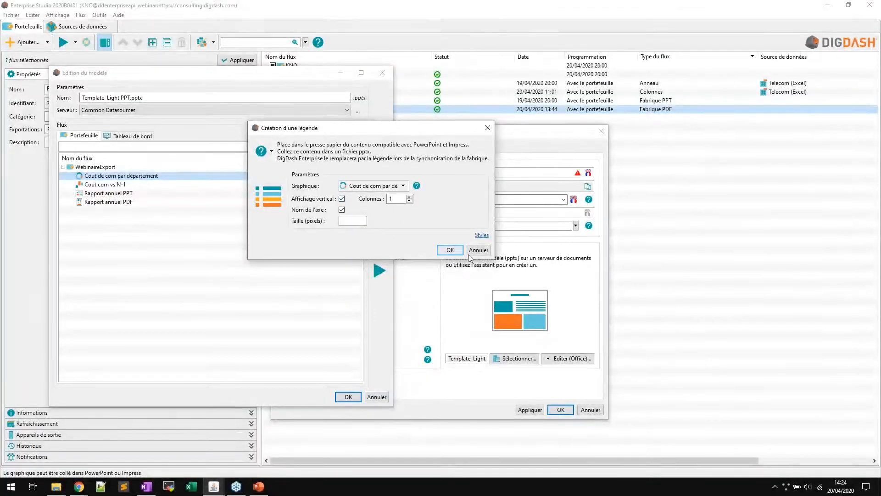
{"action": "left_click", "coordinate": [450, 250]}
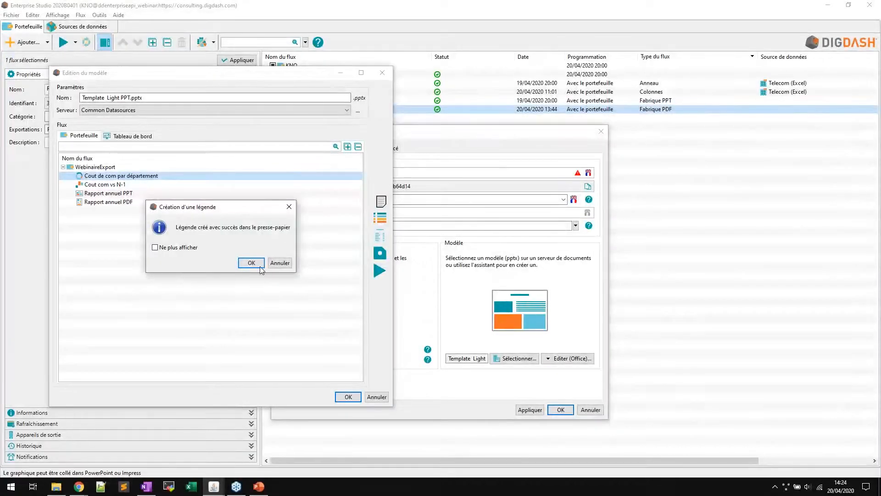
{"action": "left_click", "coordinate": [252, 263]}
Step: Switch to PowerPoint, paste the legend onto slide 2, and resize and position it near the slide's right edge
{"action": "left_click", "coordinate": [254, 487]}
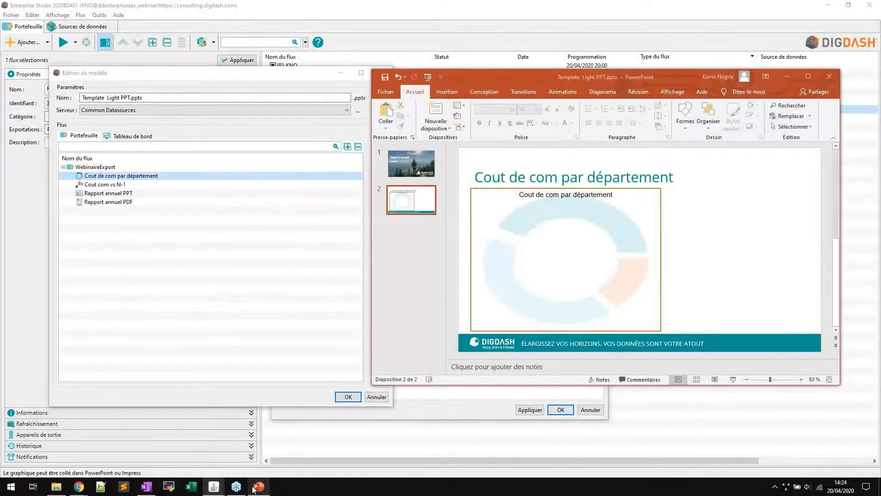
{"action": "key", "text": "ctrl+v"}
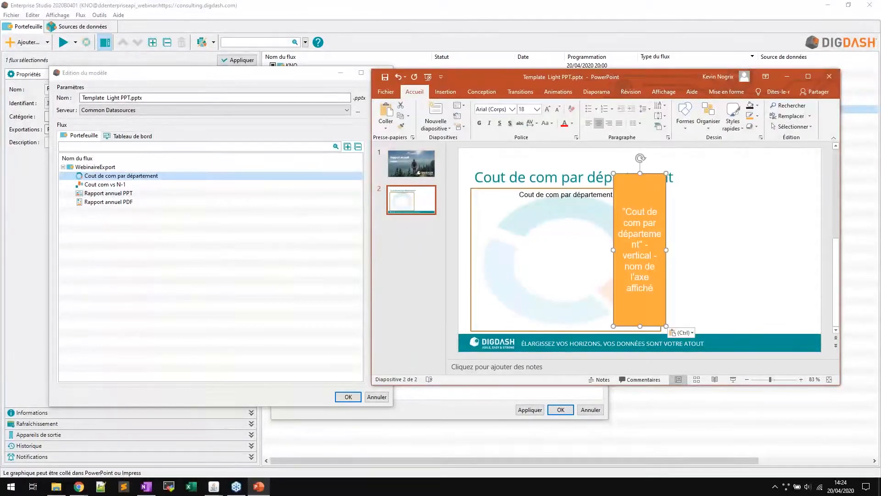
{"action": "left_click_drag", "start_coordinate": [671, 197], "coordinate": [721, 212]}
{"action": "left_click_drag", "start_coordinate": [731, 260], "coordinate": [797, 260]}
{"action": "left_click_drag", "start_coordinate": [677, 260], "coordinate": [732, 254]}
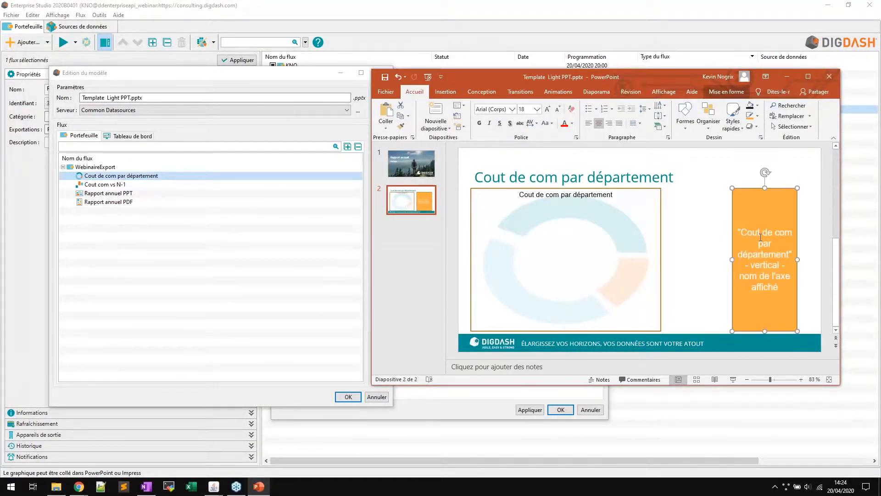
{"action": "left_click_drag", "start_coordinate": [777, 203], "coordinate": [792, 197]}
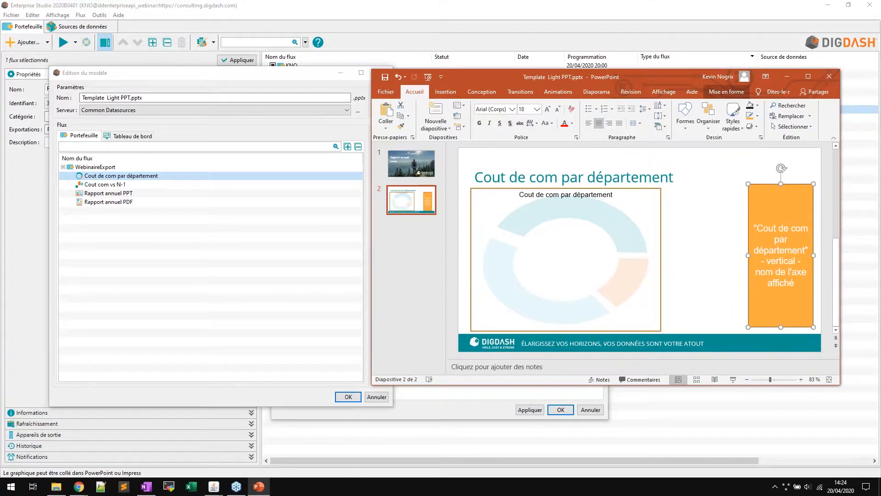
Step: Widen slide 2's chart toward the legend, and adjust the legend's position and height so its upper edge lines up with the chart
{"action": "left_click", "coordinate": [662, 257]}
{"action": "left_click_drag", "start_coordinate": [662, 257], "coordinate": [718, 260]}
{"action": "left_click", "coordinate": [782, 184]}
{"action": "left_click_drag", "start_coordinate": [782, 185], "coordinate": [774, 206]}
{"action": "left_click", "coordinate": [744, 176]}
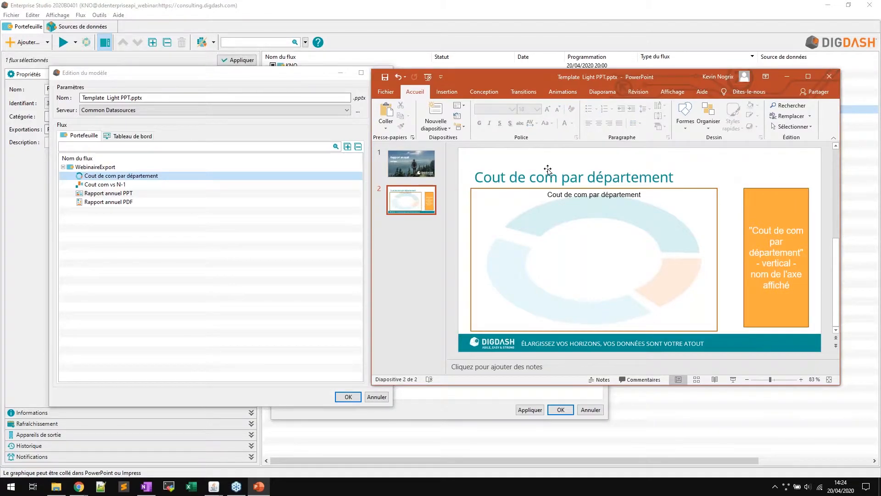
Step: Add a third slide after the chart slide and title it "Analyse Cout de communication (VS N-1)"
{"action": "right_click", "coordinate": [408, 237]}
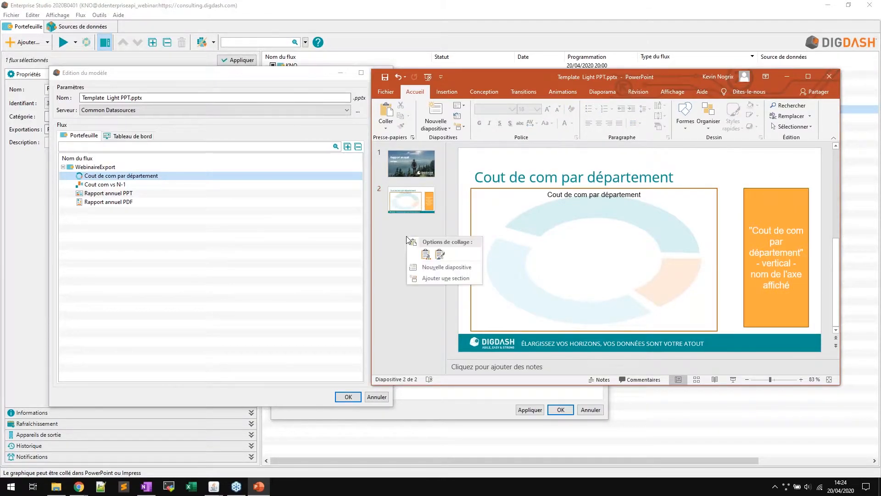
{"action": "left_click", "coordinate": [431, 269]}
{"action": "left_click", "coordinate": [530, 177]}
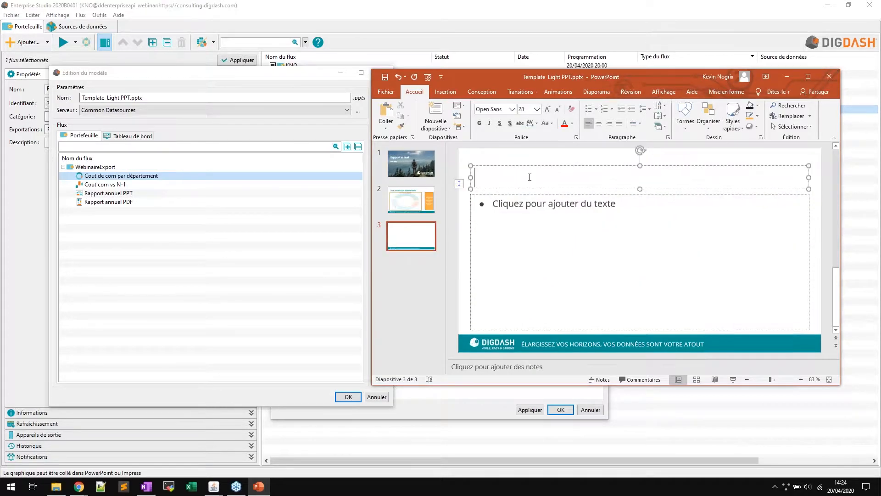
{"action": "type", "text": "Analyse v"}
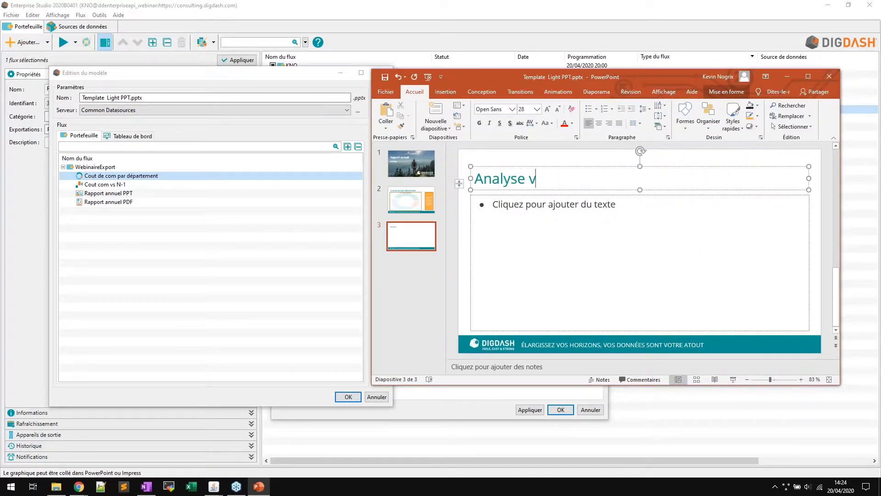
{"action": "key", "text": "BackSpace"}
{"action": "type", "text": "Cout de communicatio"}
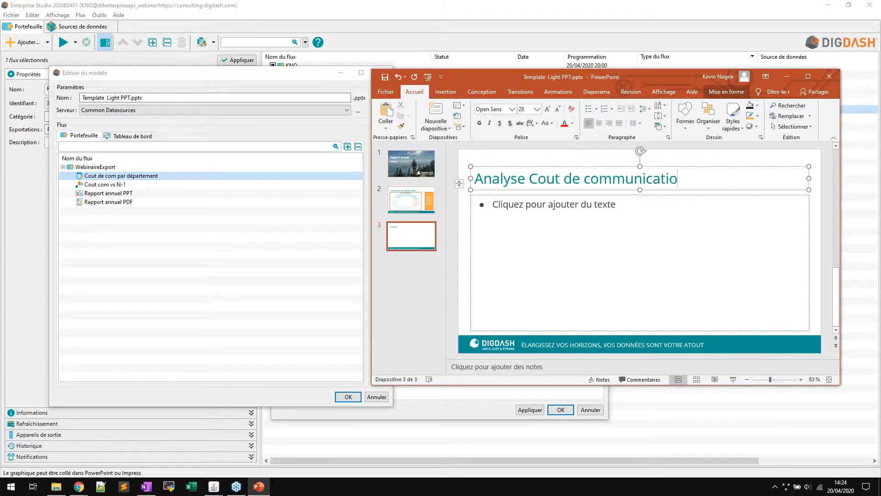
{"action": "type", "text": "n (VS N-1)"}
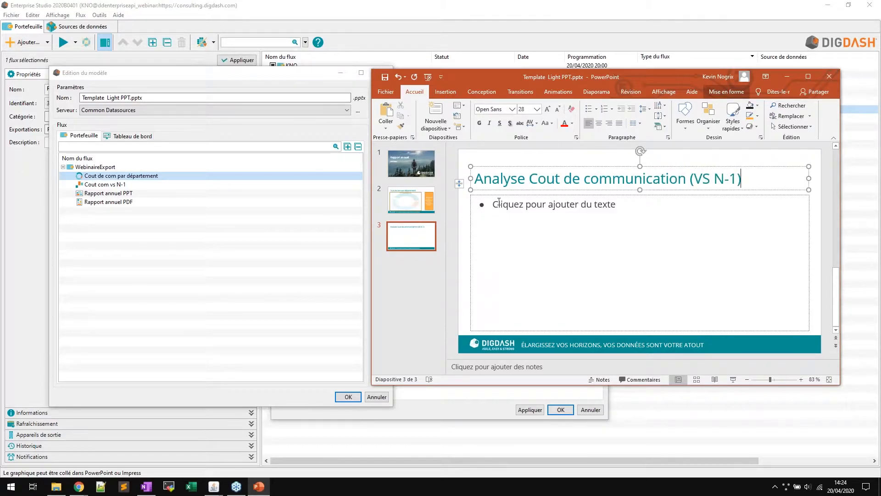
Step: Remove slide 3's empty text placeholder, then copy the "Cout com vs N-1" chart from Enterprise Studio and paste it onto the slide
{"action": "left_click", "coordinate": [503, 196]}
{"action": "key", "text": "Delete"}
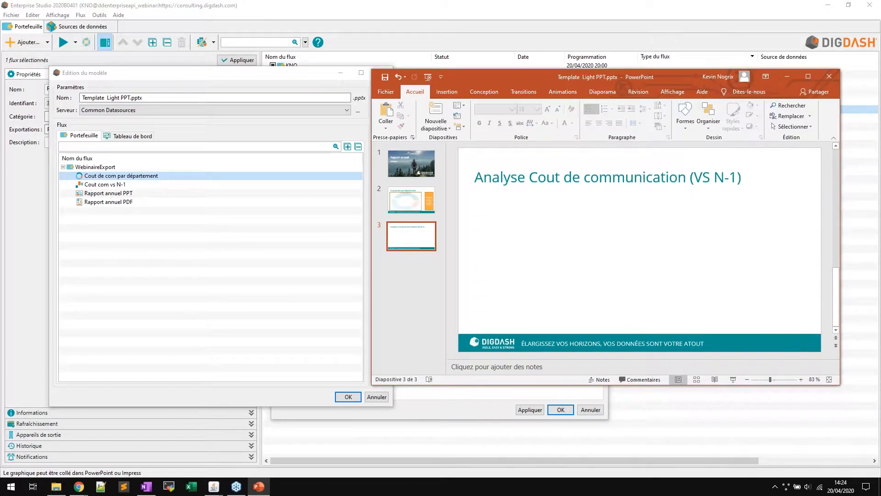
{"action": "left_click", "coordinate": [118, 185]}
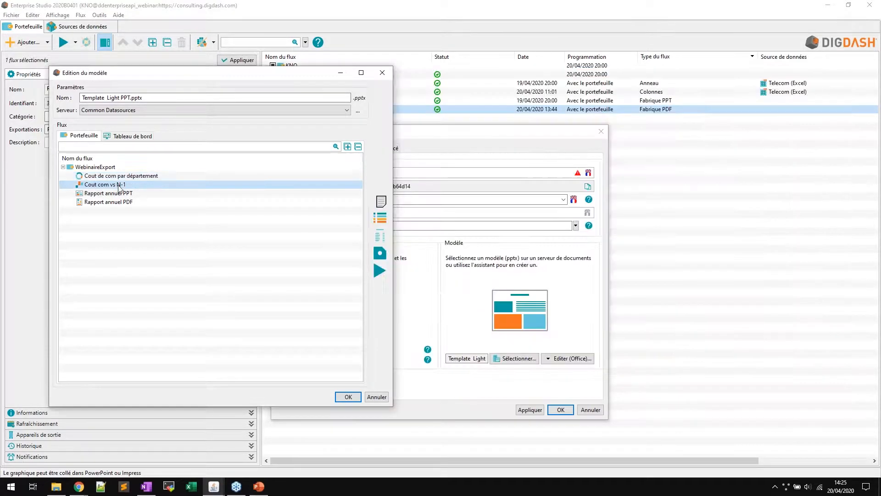
{"action": "left_click", "coordinate": [382, 206]}
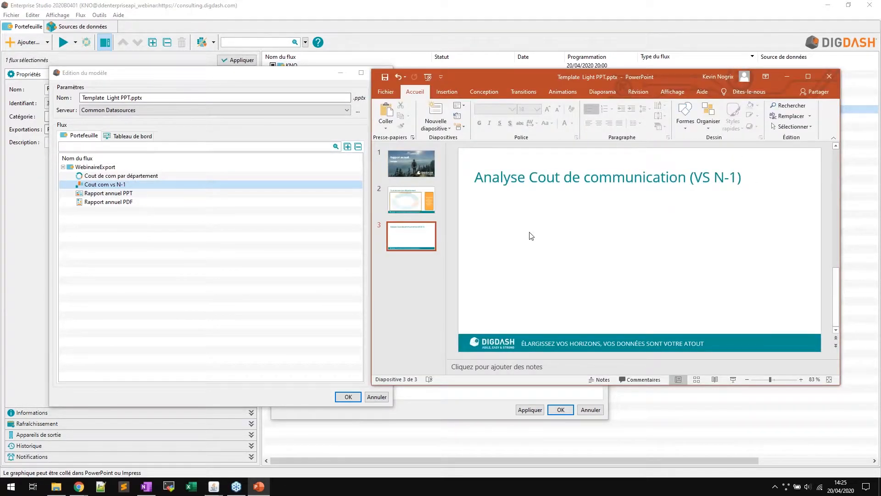
{"action": "key", "text": "ctrl+v"}
Step: Position the "Cout com vs N-1" chart under slide 3's title and resize it to the title's width, leaving space above the footer
{"action": "left_click_drag", "start_coordinate": [584, 243], "coordinate": [500, 247]}
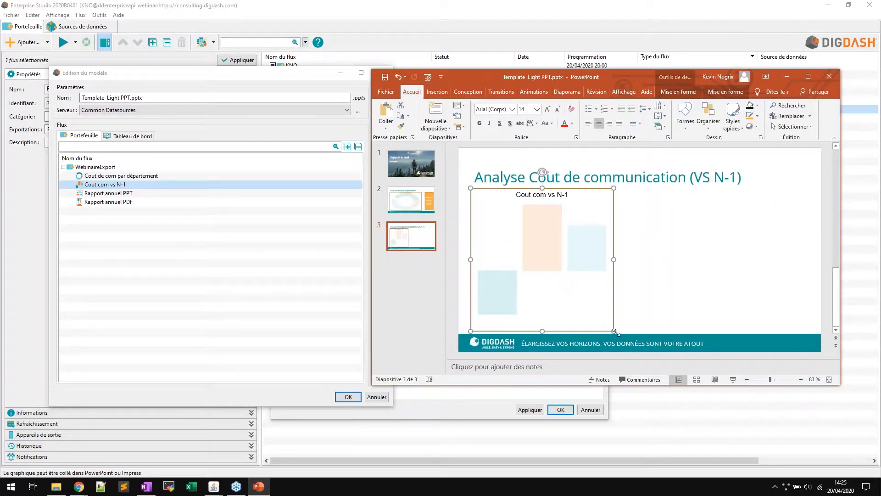
{"action": "left_click_drag", "start_coordinate": [627, 326], "coordinate": [810, 304]}
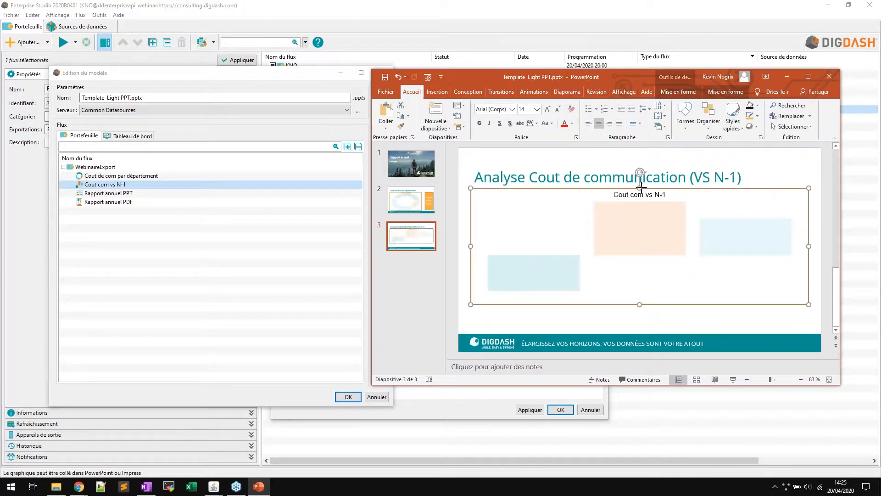
{"action": "left_click_drag", "start_coordinate": [639, 188], "coordinate": [639, 193]}
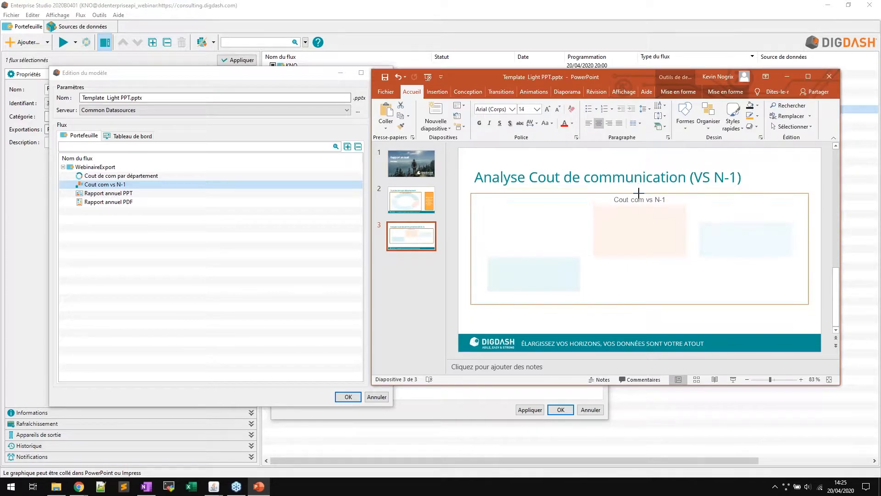
{"action": "left_click", "coordinate": [514, 179]}
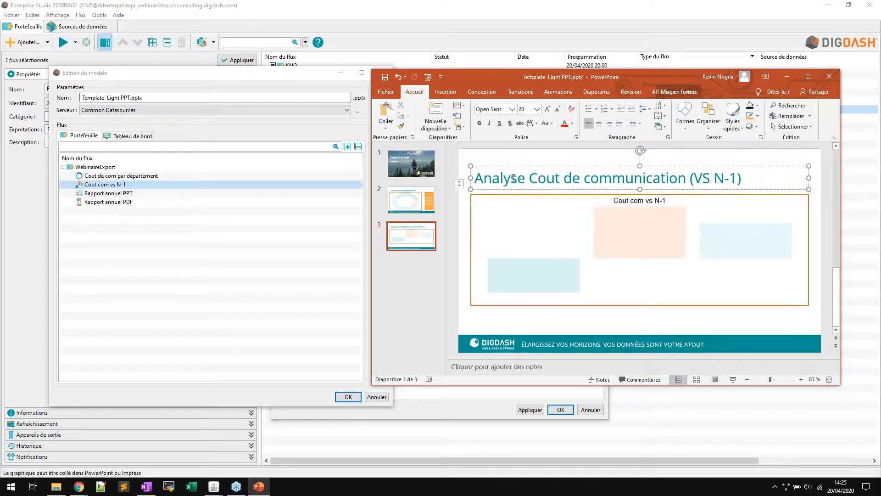
Step: In Enterprise Studio, create a horizontal legend with the axis name for the "Cout com vs N-1" chart and acknowledge the notice
{"action": "left_click", "coordinate": [119, 187]}
{"action": "left_click", "coordinate": [380, 218]}
{"action": "left_click", "coordinate": [342, 200]}
{"action": "left_click", "coordinate": [391, 186]}
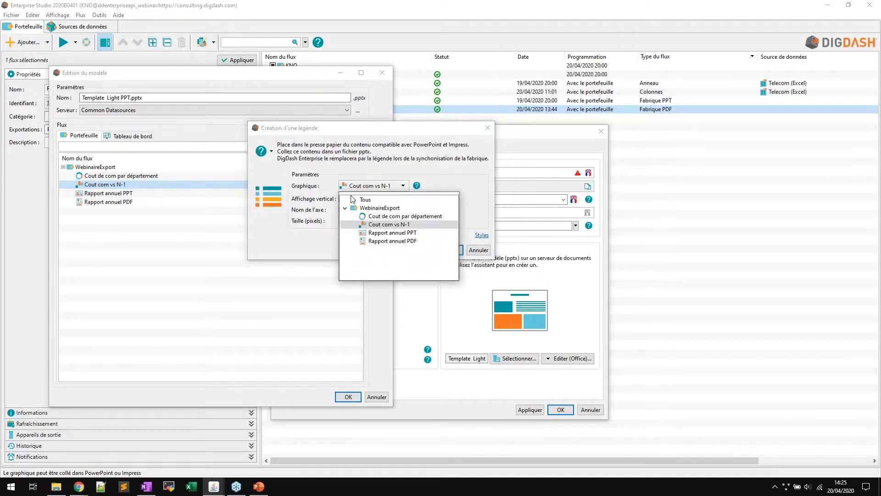
{"action": "left_click", "coordinate": [385, 225]}
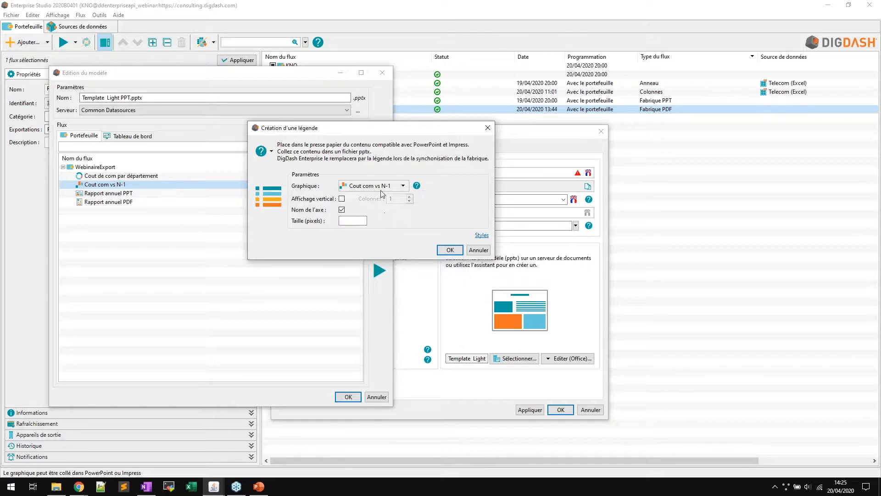
{"action": "left_click", "coordinate": [450, 250]}
{"action": "left_click", "coordinate": [289, 264]}
Step: Switch to PowerPoint, paste the legend onto slide 3, and fit it as a full-width strip between the chart and the footer
{"action": "key", "text": "alt+Tab"}
{"action": "key", "text": "ctrl+v"}
{"action": "left_click_drag", "start_coordinate": [541, 316], "coordinate": [518, 324]}
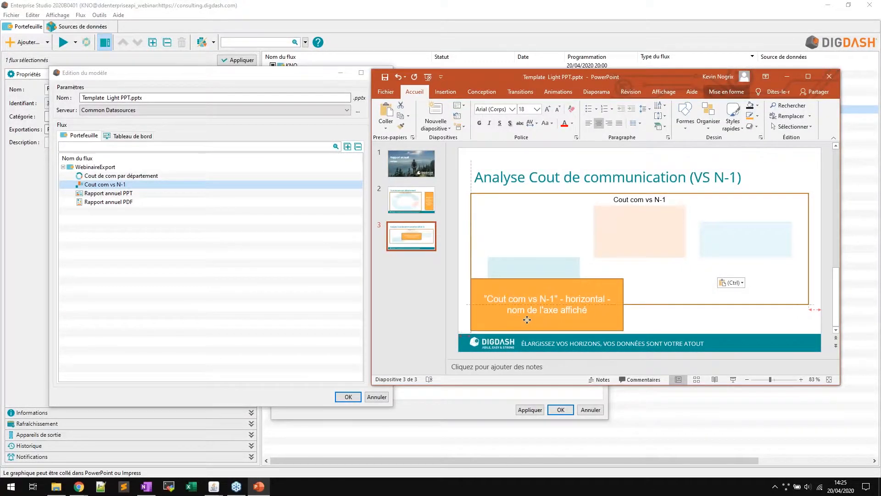
{"action": "left_click_drag", "start_coordinate": [623, 278], "coordinate": [809, 309]}
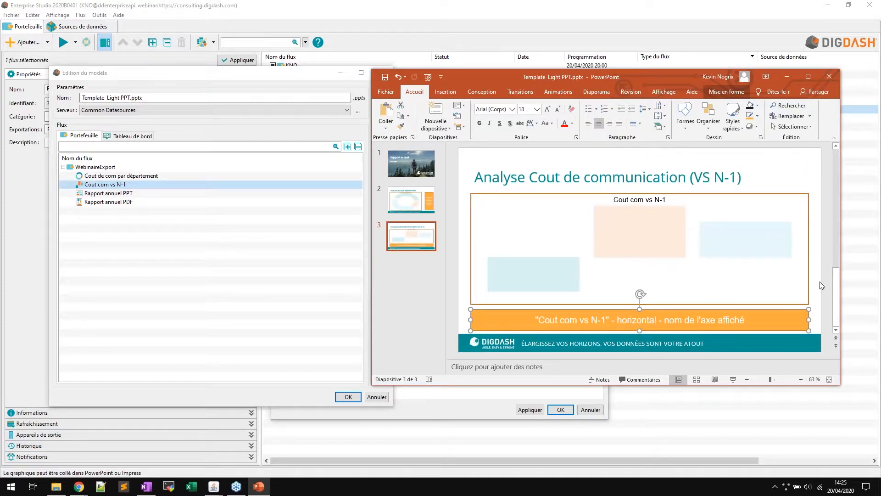
{"action": "left_click", "coordinate": [819, 282]}
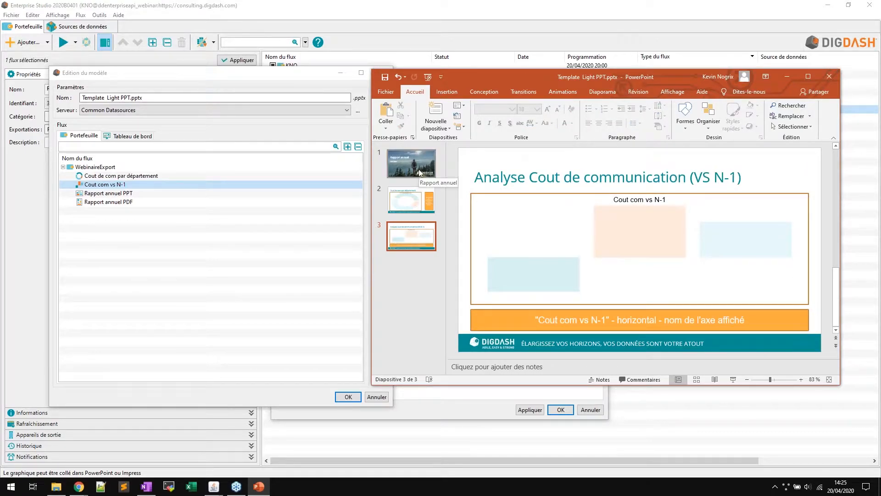
Step: Add a fourth slide after the "Cout com vs N-1" slide and start editing its title
{"action": "right_click", "coordinate": [401, 266]}
{"action": "left_click", "coordinate": [424, 302]}
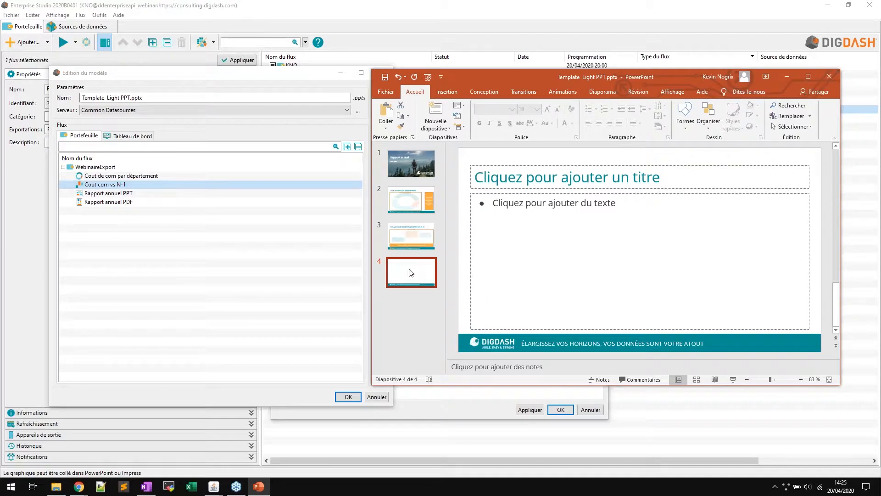
{"action": "left_click", "coordinate": [515, 182]}
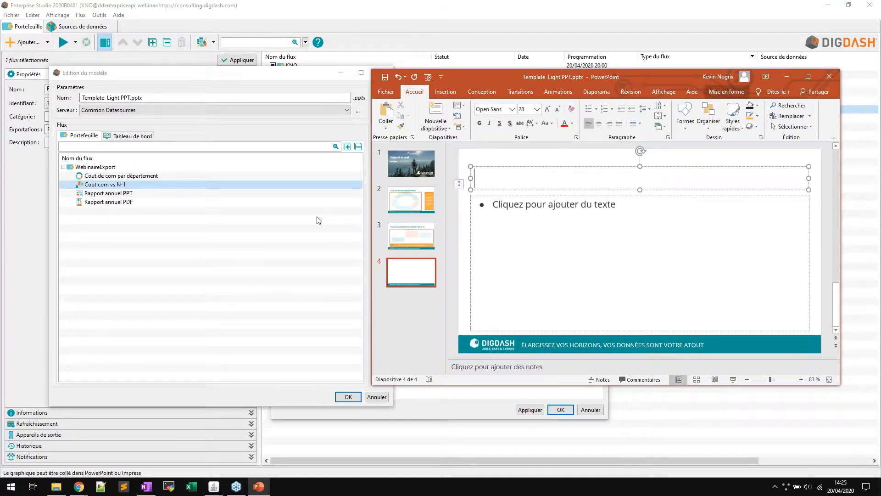
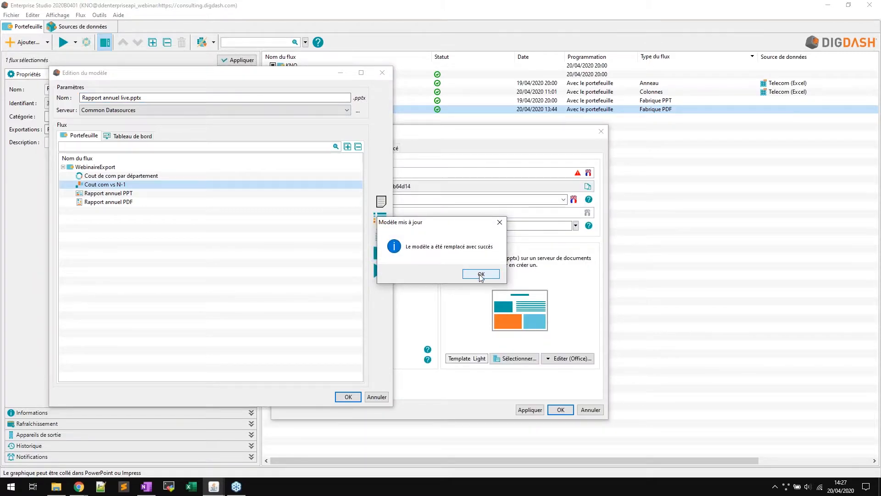
Step: Acknowledge the model replacement notices and name the new flow "Rapport annuel Live PPT"
{"action": "left_click", "coordinate": [481, 275]}
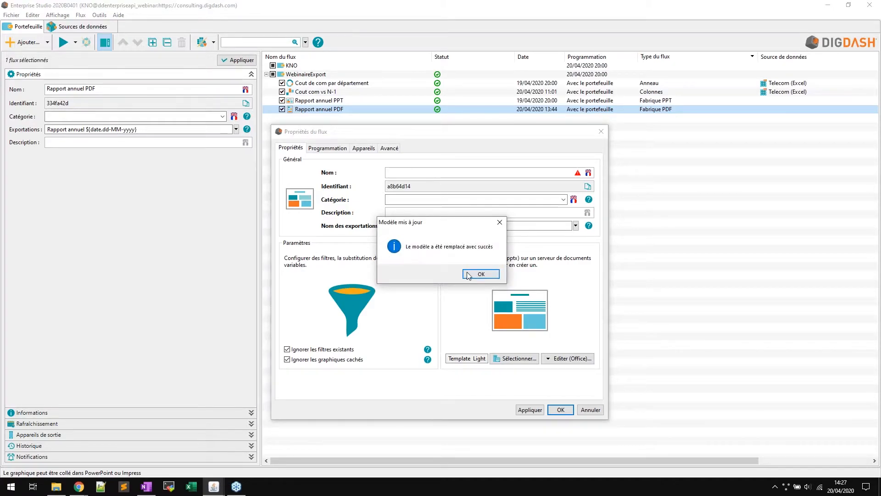
{"action": "left_click", "coordinate": [468, 275]}
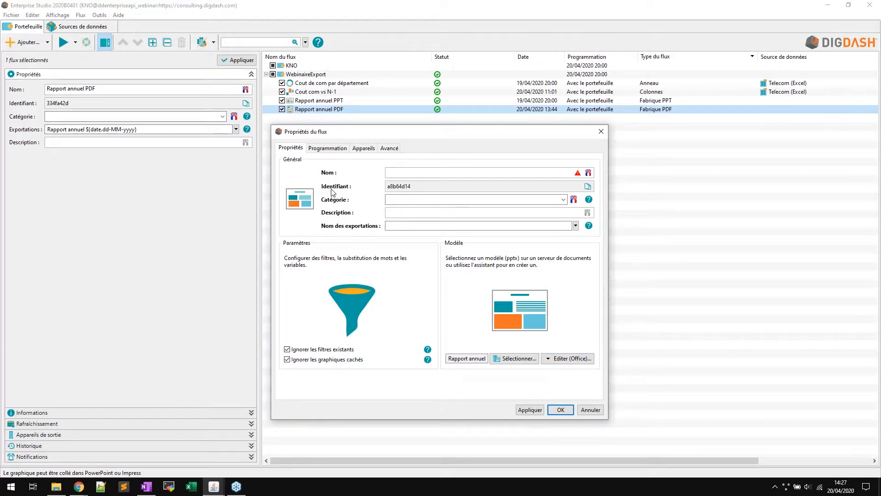
{"action": "type", "text": "Rapport annuel Live PPT"}
Step: Set the flow's export name to "Rapport annuel LIVE ${date.dd-MM-yyyy}" using the predefined date variable, and copy that variable
{"action": "left_click", "coordinate": [422, 225]}
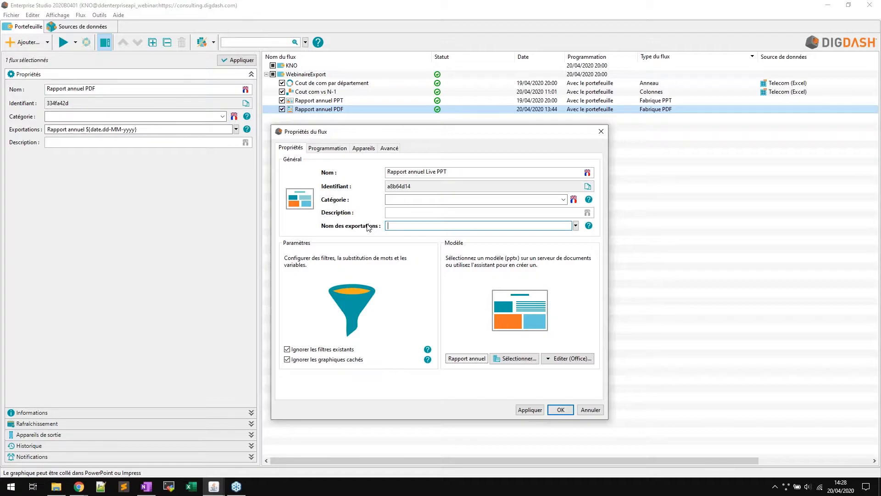
{"action": "left_click", "coordinate": [576, 225]}
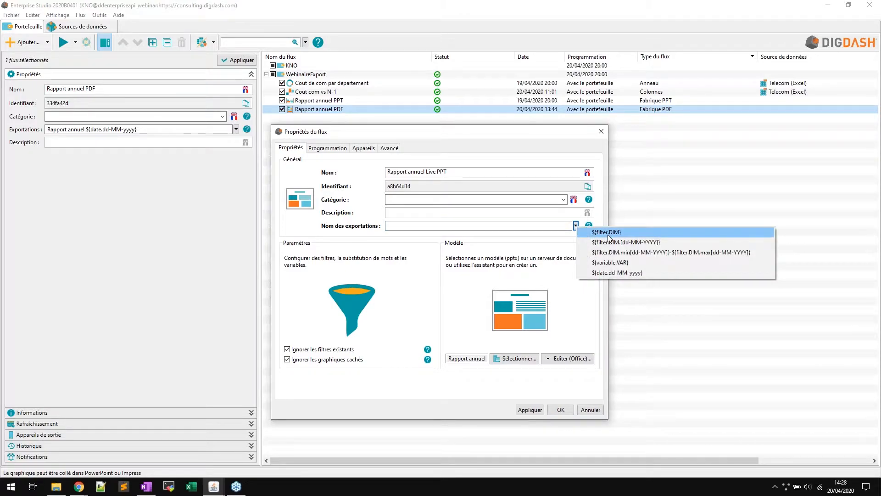
{"action": "left_click", "coordinate": [622, 273]}
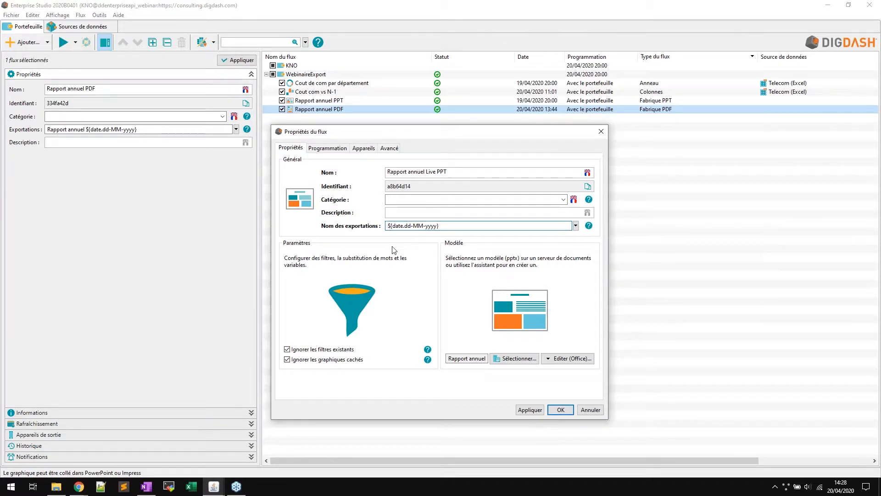
{"action": "type", "text": "Rapport annuel LIVE"}
{"action": "left_click_drag", "start_coordinate": [439, 225], "coordinate": [494, 227]}
{"action": "key", "text": "ctrl+c"}
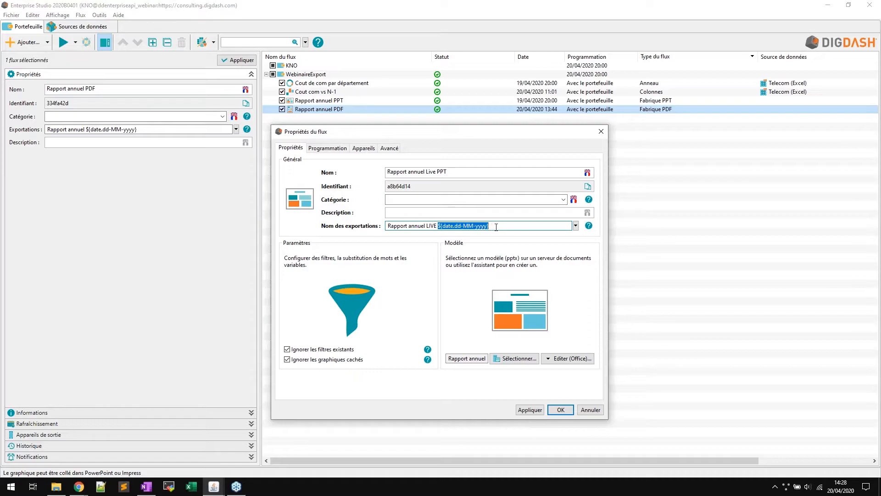
{"action": "left_click", "coordinate": [497, 227]}
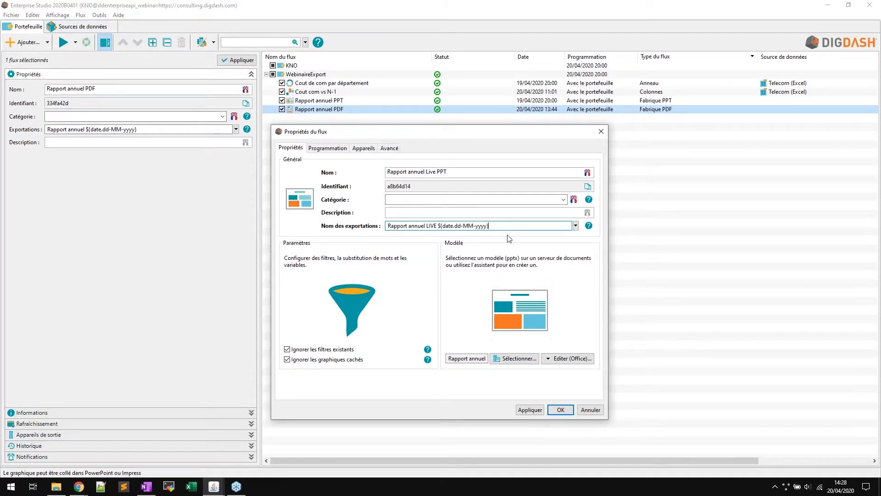
Step: Check the current date in the system calendar, then close it
{"action": "left_click", "coordinate": [839, 490]}
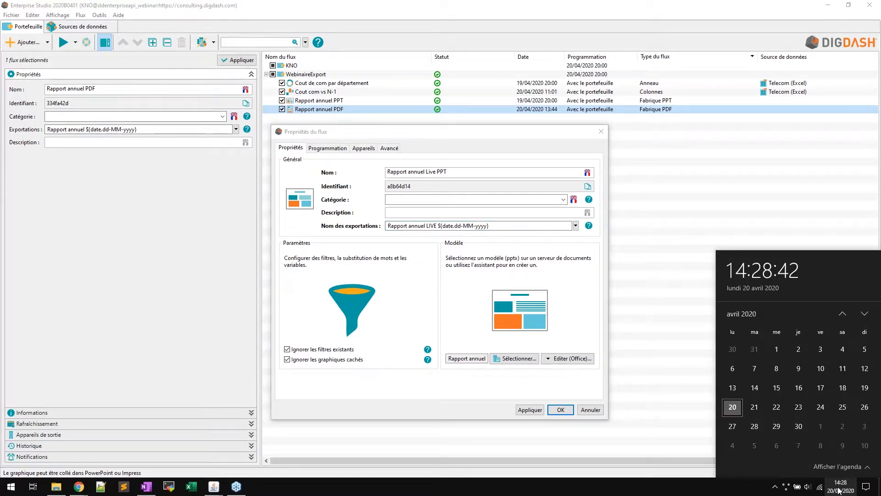
{"action": "left_click", "coordinate": [470, 316]}
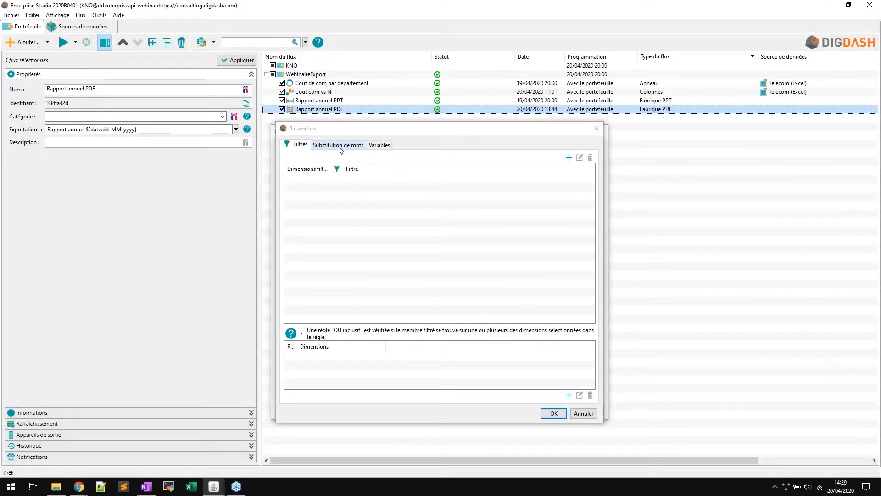
Step: Add a word substitution with the key "dateDuJour" and an empty value to the flow's parameters
{"action": "left_click", "coordinate": [338, 144]}
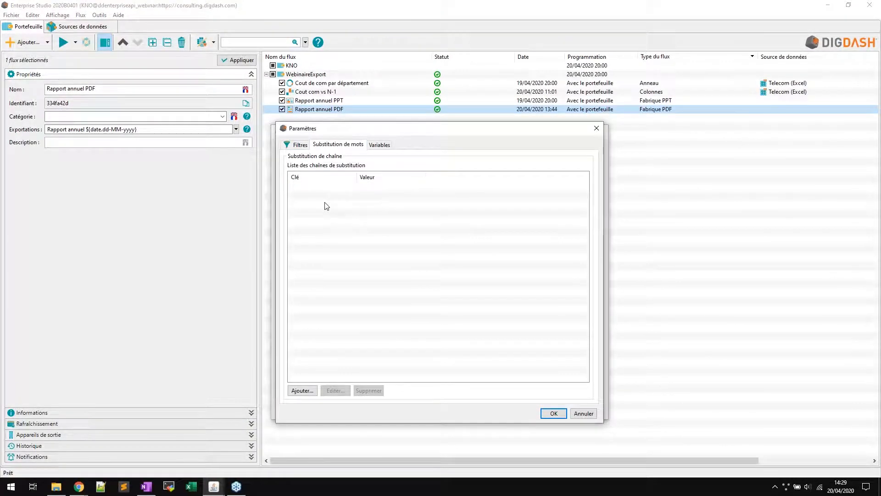
{"action": "left_click", "coordinate": [302, 393]}
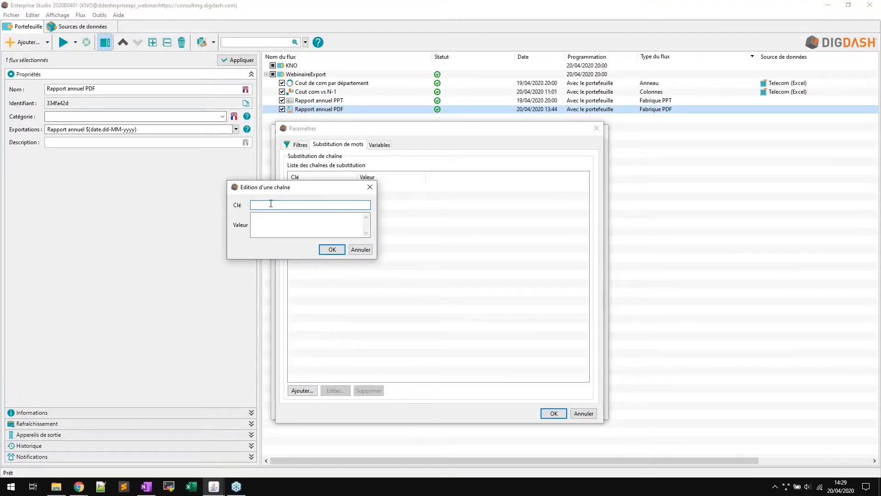
{"action": "type", "text": "dateDuJour"}
{"action": "left_click", "coordinate": [275, 222]}
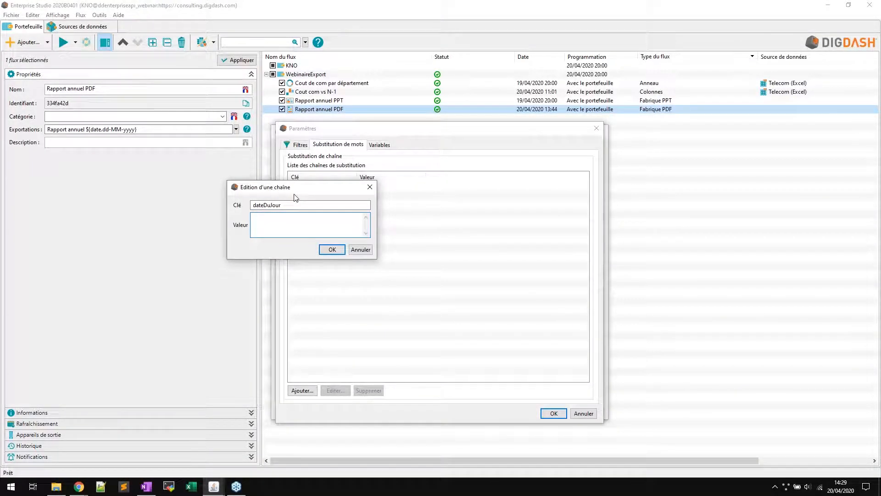
{"action": "left_click_drag", "start_coordinate": [308, 198], "coordinate": [352, 228]}
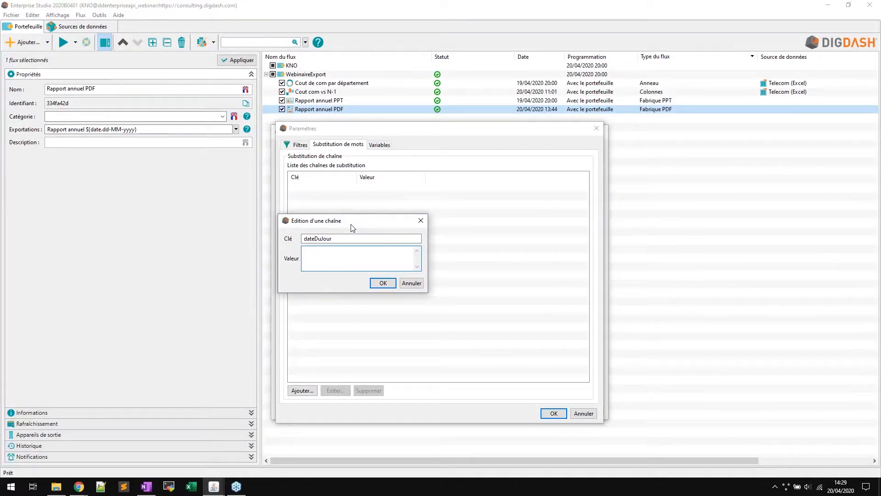
{"action": "left_click", "coordinate": [383, 283]}
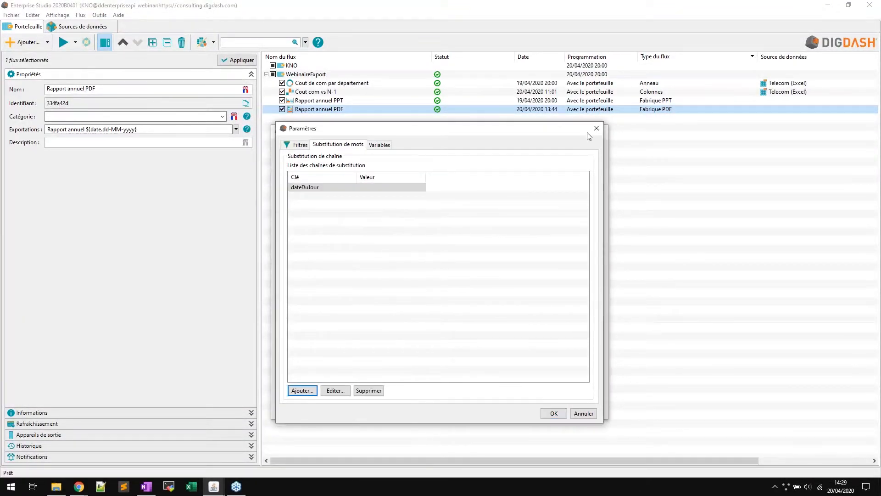
{"action": "left_click", "coordinate": [556, 411]}
Step: Copy the date variable from the export name and set the "dateDuJour" substitution value to "${date.dd-MM-yyyy}"
{"action": "left_click_drag", "start_coordinate": [489, 225], "coordinate": [441, 224]}
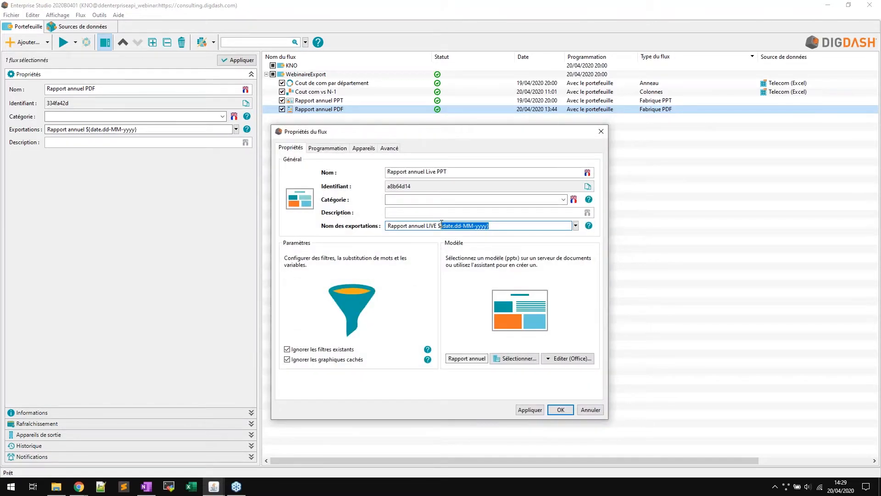
{"action": "left_click", "coordinate": [346, 306]}
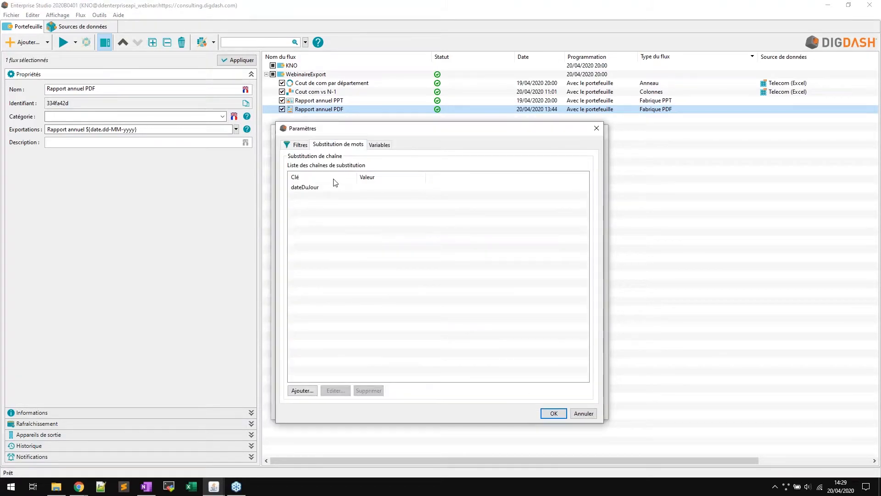
{"action": "left_click", "coordinate": [329, 188]}
{"action": "double_click", "coordinate": [329, 189]}
{"action": "key", "text": "ctrl+v"}
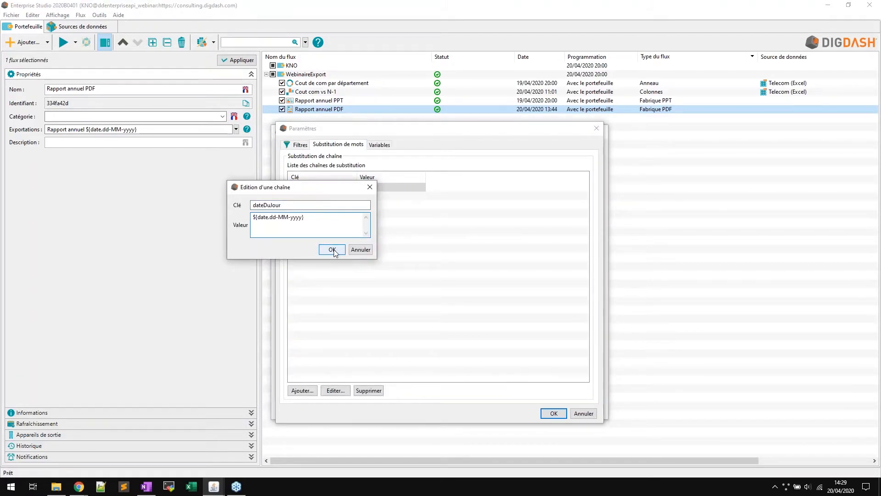
{"action": "left_click", "coordinate": [333, 249]}
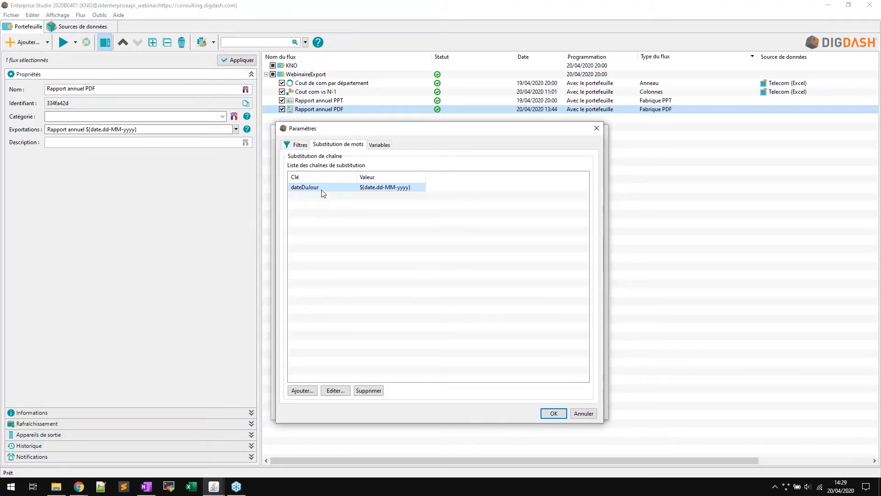
{"action": "left_click_drag", "start_coordinate": [376, 130], "coordinate": [469, 137]}
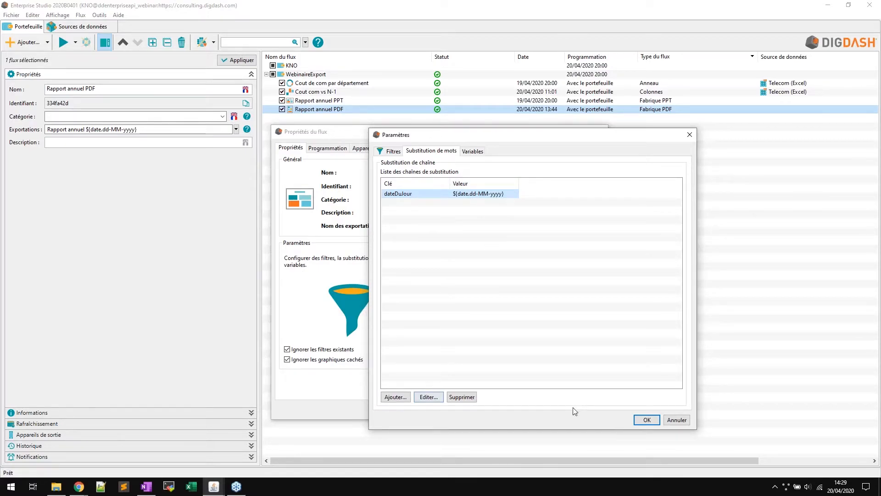
{"action": "left_click", "coordinate": [648, 421]}
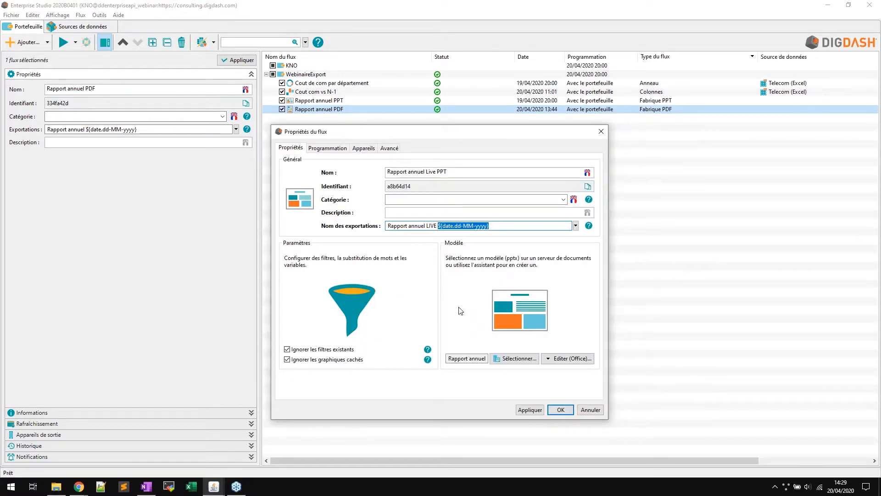
Step: Disable "Ignorer les filtres existants", confirm the flow's properties and synchronise the "Rapport annuel Live PPT" flow
{"action": "left_click", "coordinate": [296, 350]}
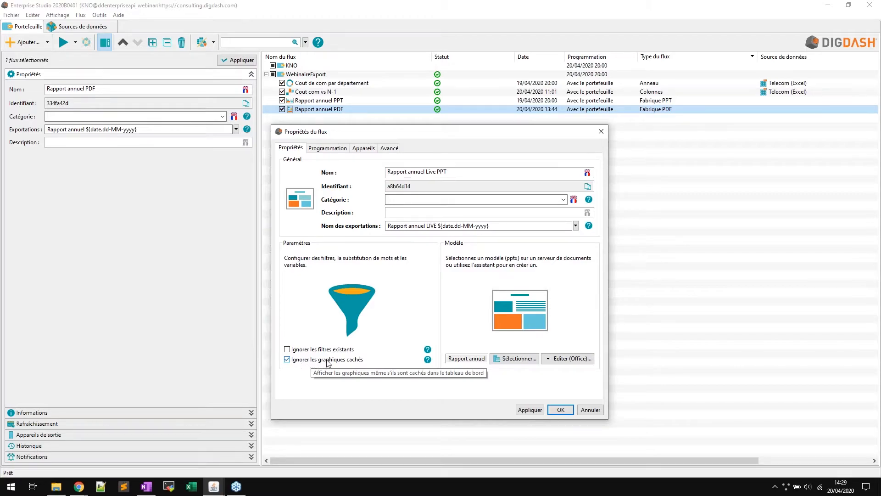
{"action": "left_click", "coordinate": [566, 412]}
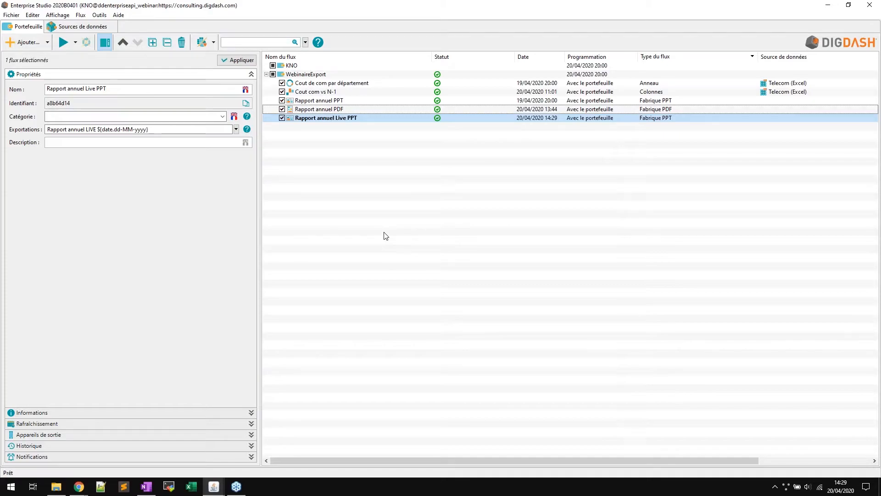
{"action": "right_click", "coordinate": [325, 120]}
{"action": "left_click", "coordinate": [353, 161]}
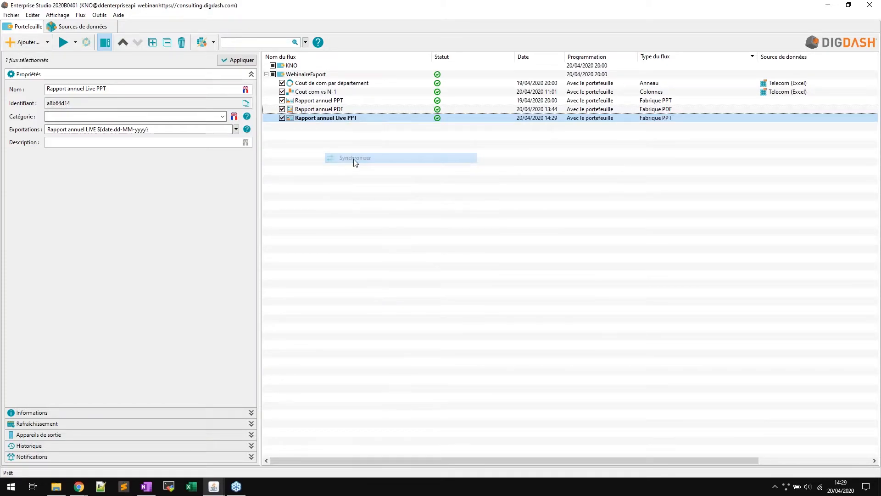
Step: Open the document template of the "Rapport annuel PDF" flow and examine its two pages
{"action": "left_click", "coordinate": [337, 110]}
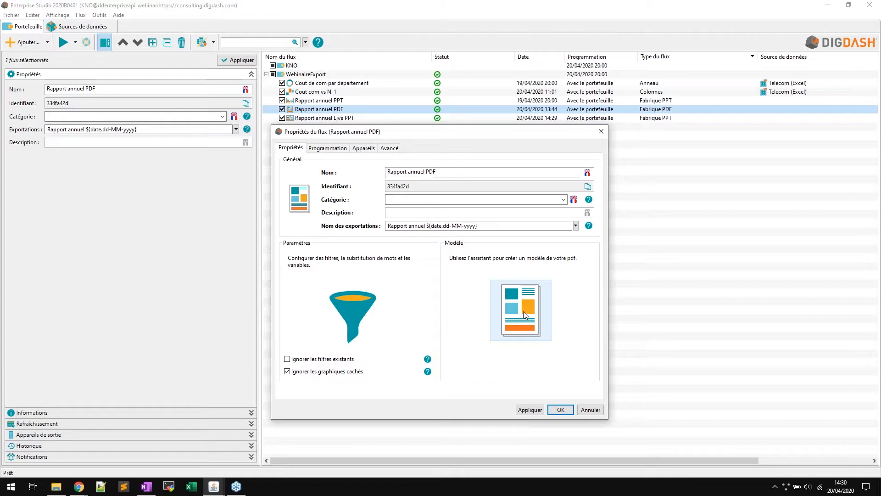
{"action": "left_click", "coordinate": [464, 226]}
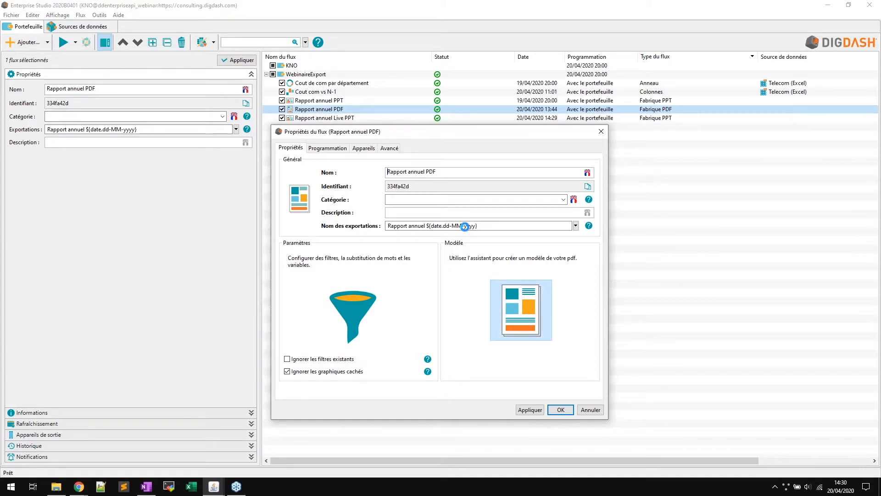
{"action": "left_click", "coordinate": [521, 310]}
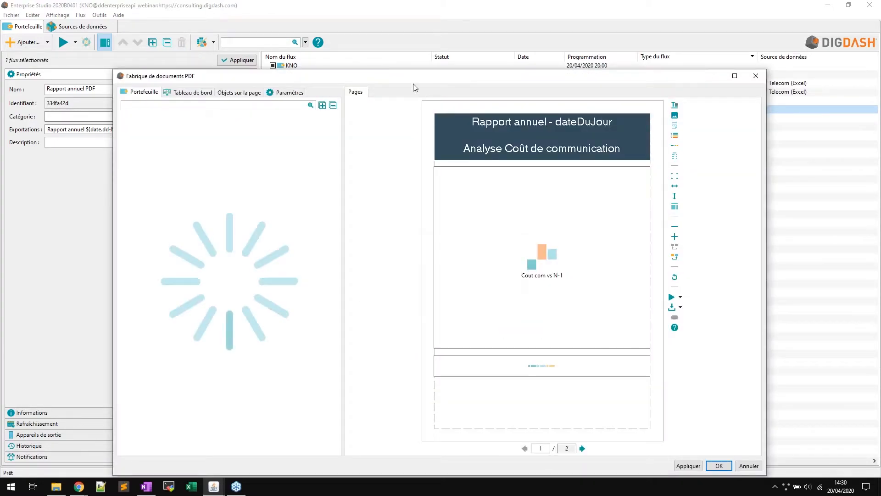
{"action": "left_click_drag", "start_coordinate": [408, 72], "coordinate": [395, 34]}
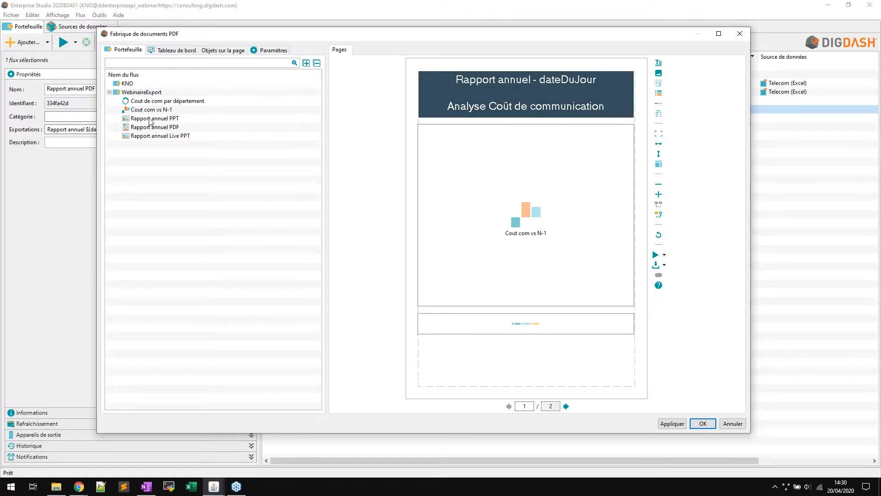
{"action": "left_click_drag", "start_coordinate": [156, 120], "coordinate": [210, 129]}
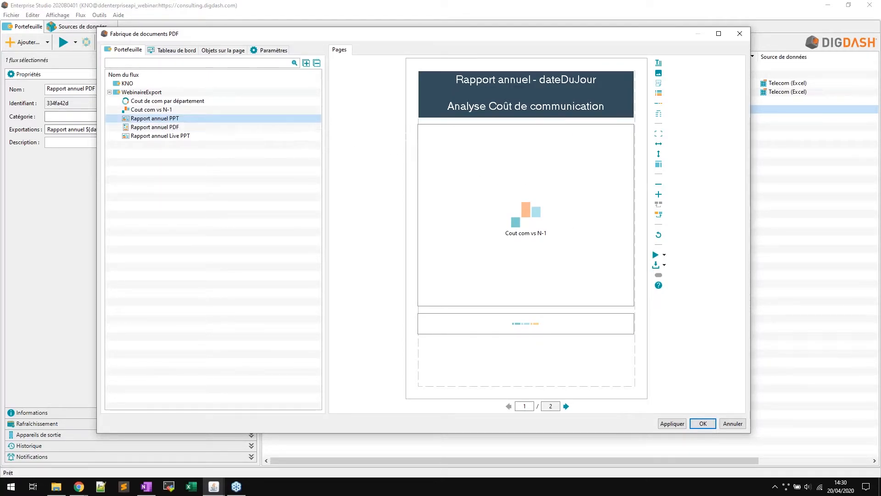
{"action": "left_click", "coordinate": [566, 407]}
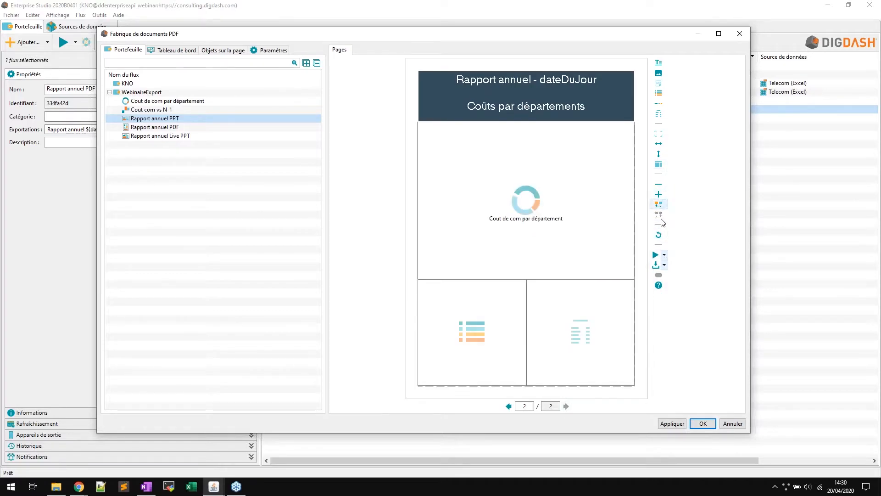
Step: Try out a third PDF page with a widened "Cout de com par département" chart, and close the template and flow properties without saving
{"action": "left_click", "coordinate": [658, 194]}
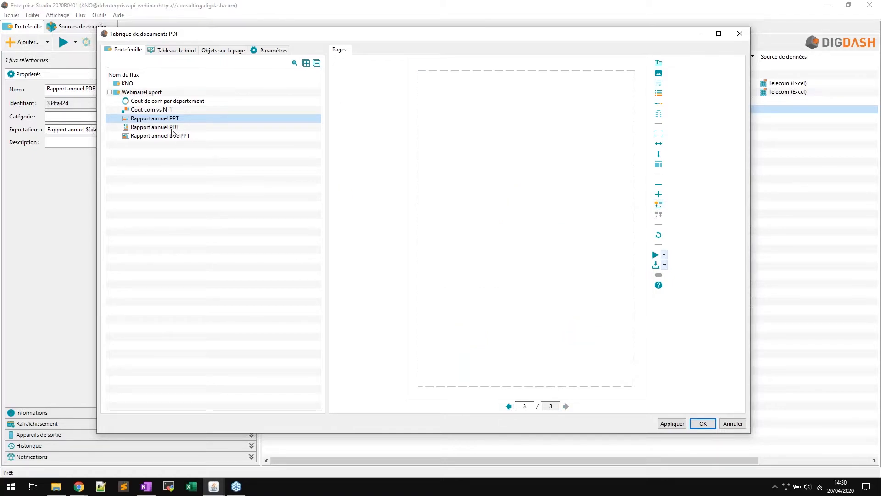
{"action": "left_click_drag", "start_coordinate": [150, 103], "coordinate": [432, 109]}
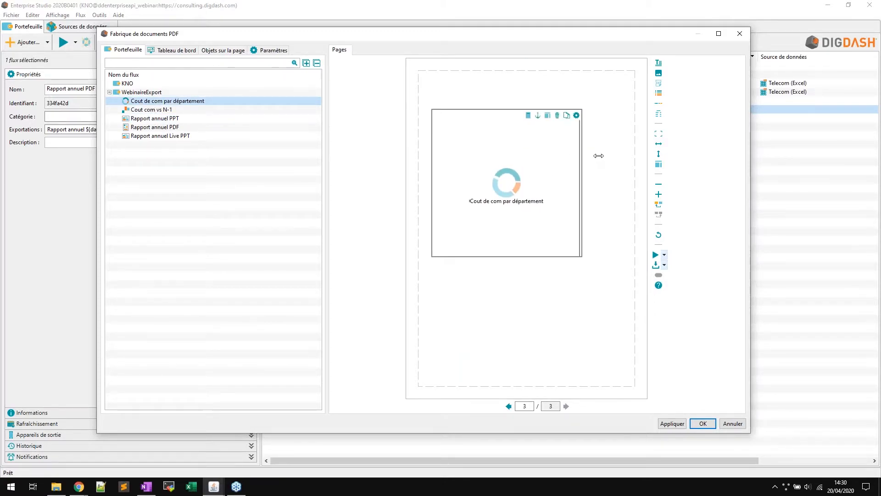
{"action": "left_click_drag", "start_coordinate": [576, 161], "coordinate": [621, 184]}
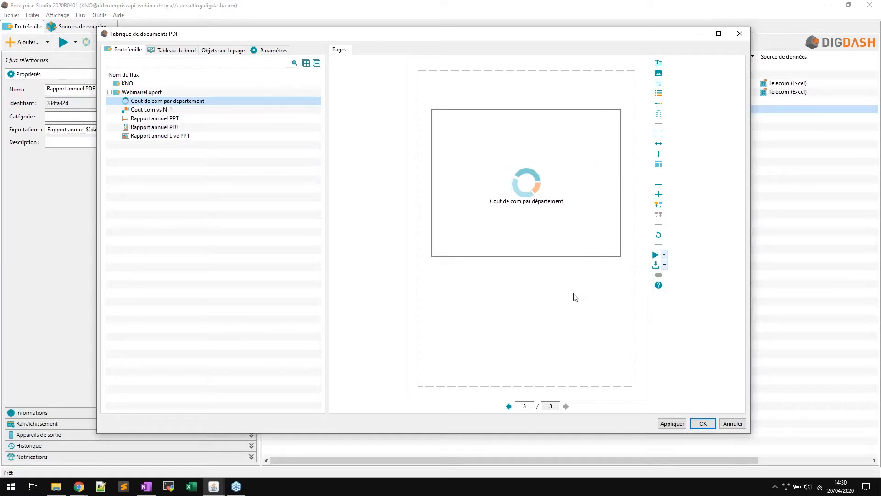
{"action": "left_click", "coordinate": [509, 407]}
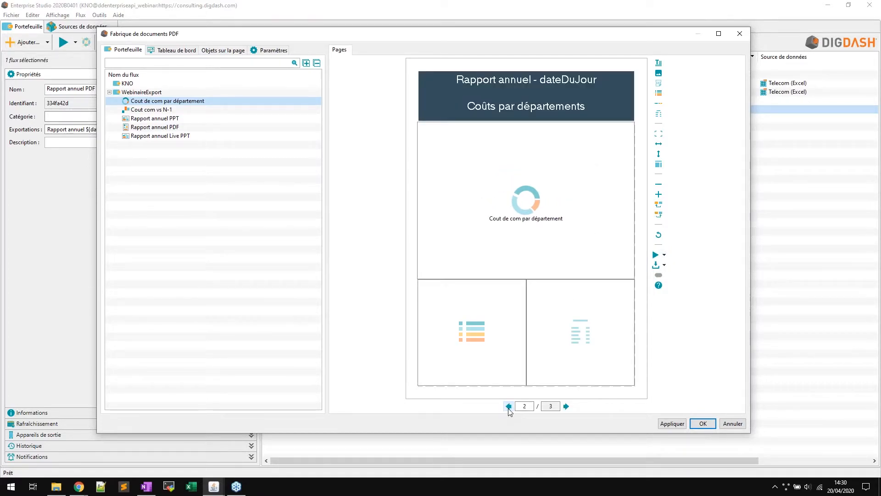
{"action": "left_click", "coordinate": [509, 407]}
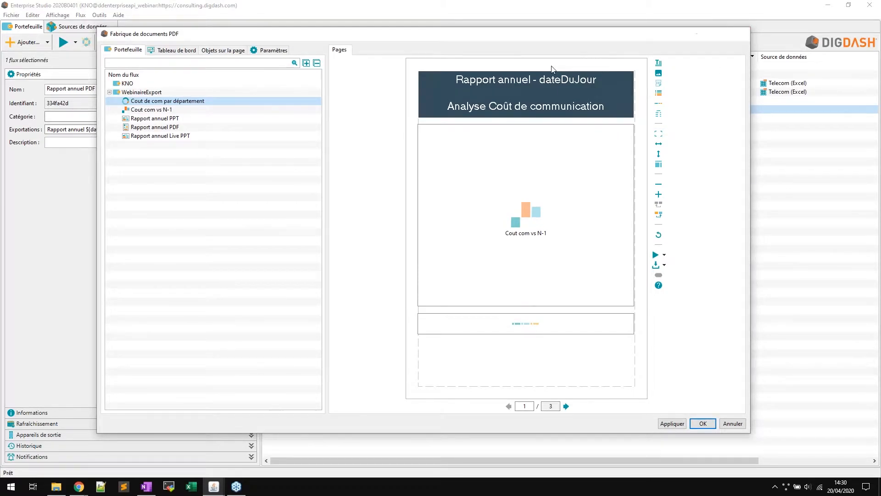
{"action": "left_click", "coordinate": [607, 130]}
{"action": "left_click", "coordinate": [315, 84]}
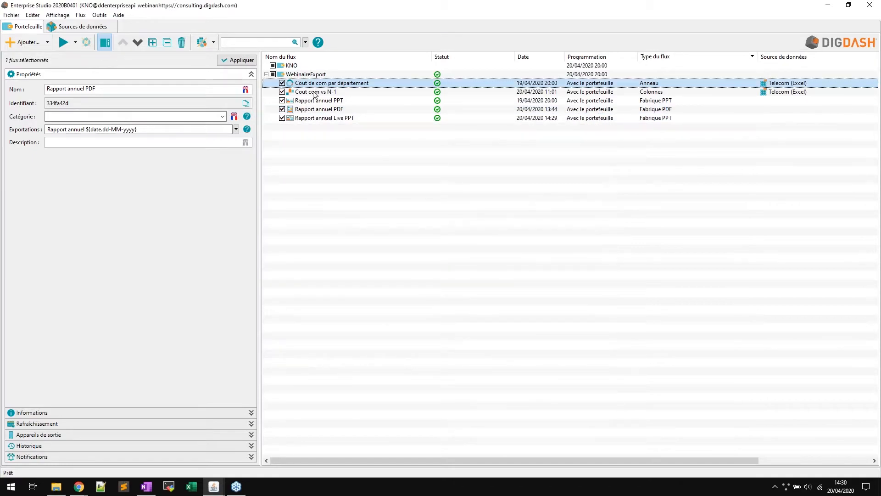
{"action": "left_click", "coordinate": [315, 92], "text": "ctrl"}
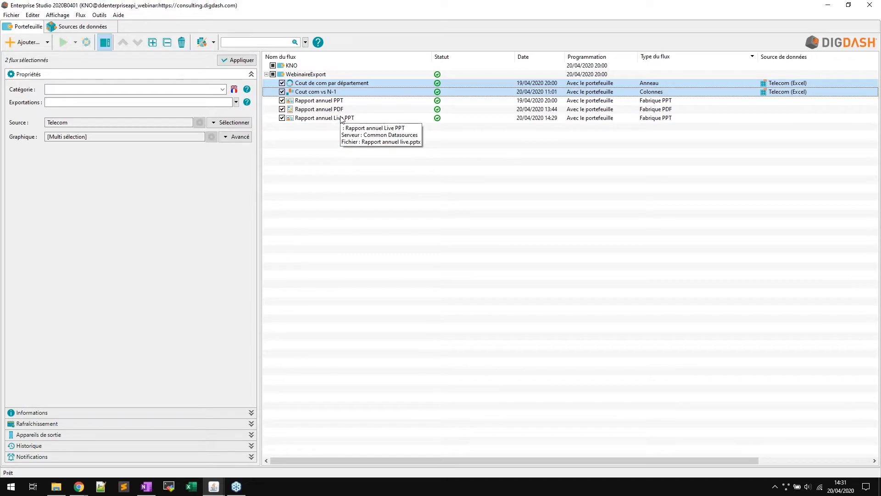
{"action": "left_click", "coordinate": [327, 110]}
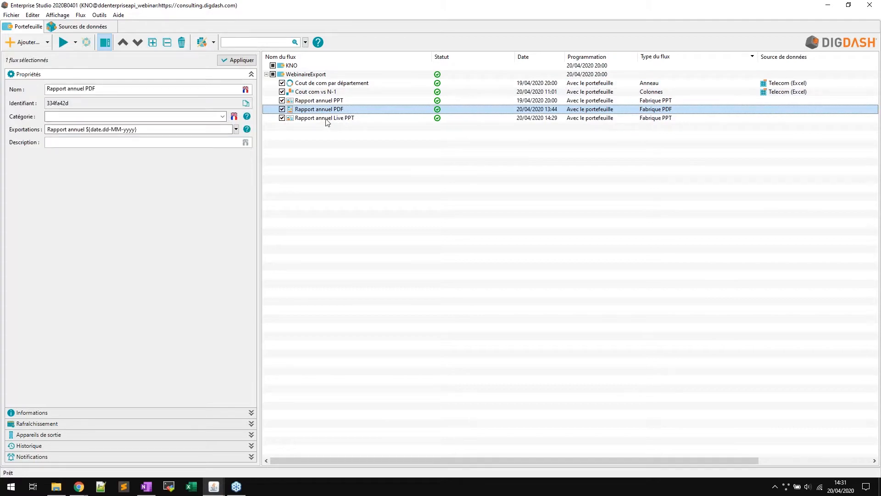
{"action": "left_click", "coordinate": [327, 119]}
{"action": "left_click", "coordinate": [329, 110]}
{"action": "left_click", "coordinate": [330, 101]}
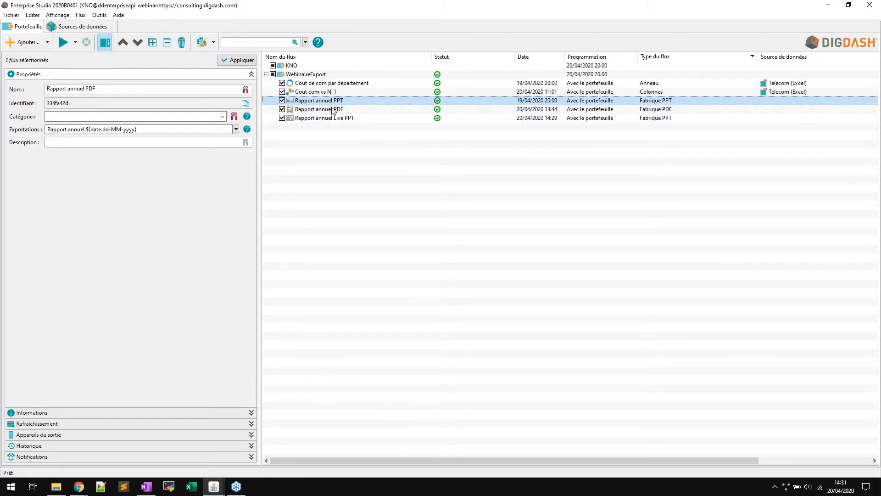
{"action": "left_click", "coordinate": [333, 110]}
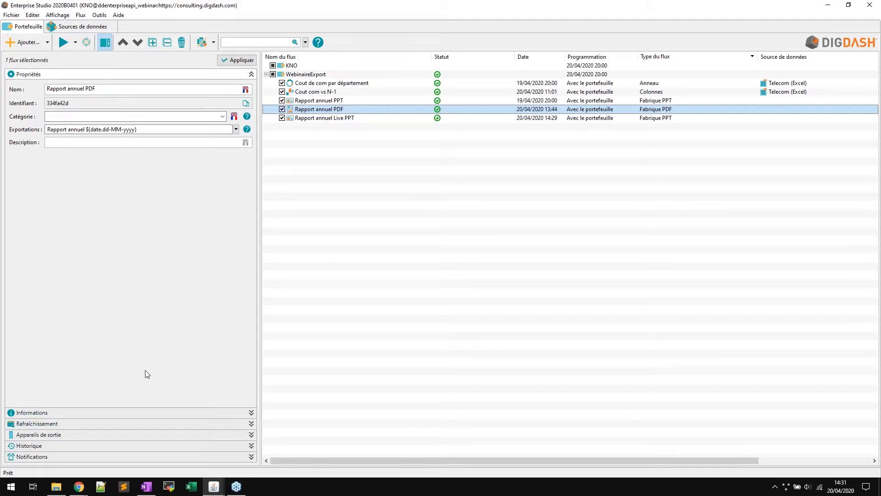
{"action": "left_click", "coordinate": [79, 486]}
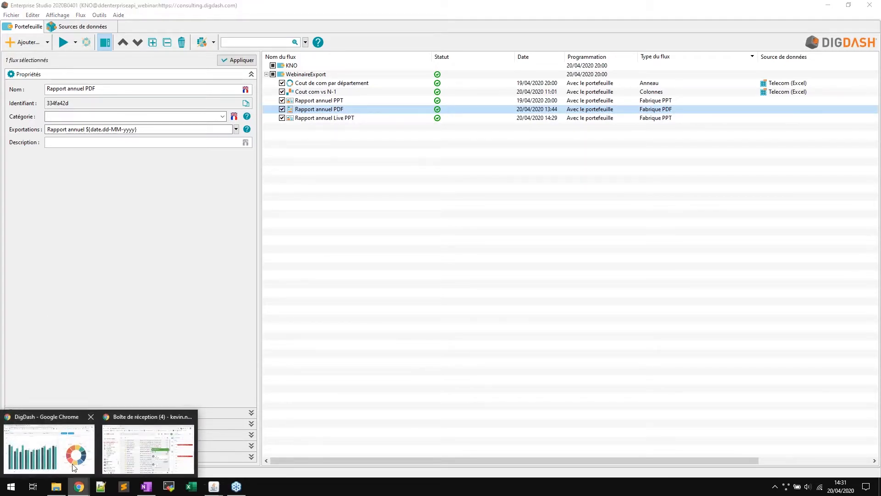
{"action": "left_click", "coordinate": [72, 447]}
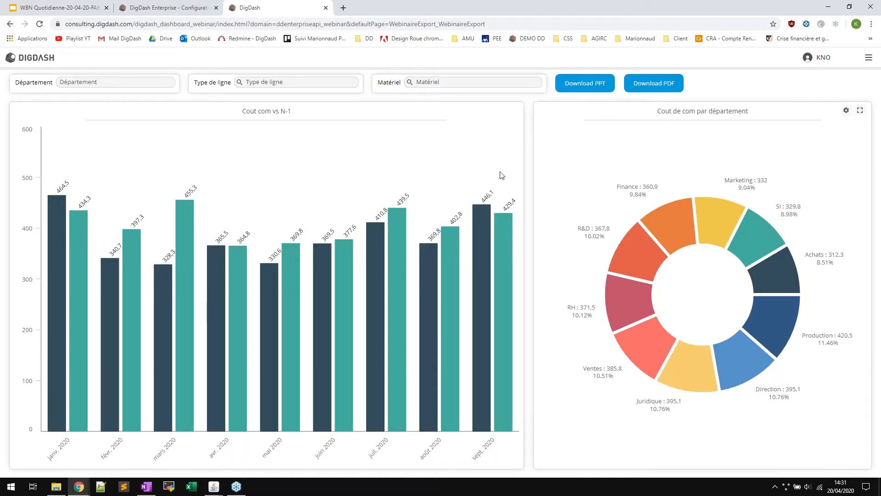
{"action": "mouse_move", "coordinate": [216, 487]}
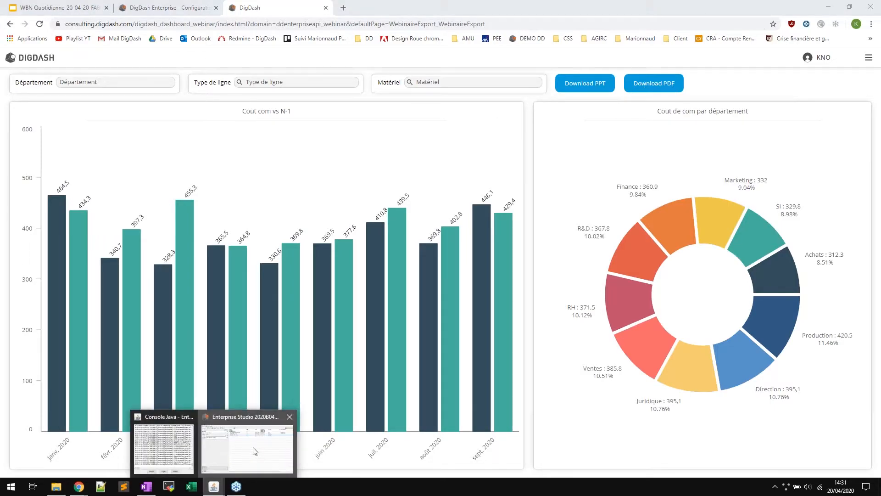
{"action": "left_click", "coordinate": [253, 450]}
{"action": "left_click", "coordinate": [326, 110]}
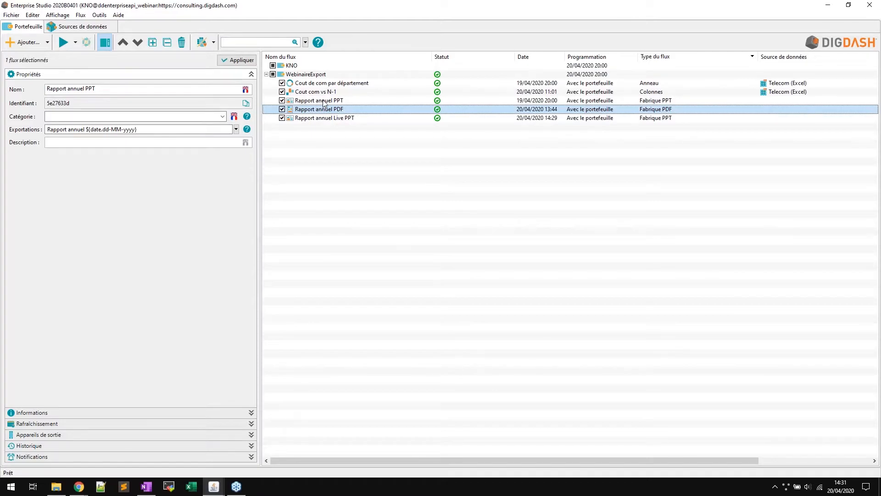
{"action": "left_click", "coordinate": [325, 102]}
Step: Switch to the DigDash dashboard in Chrome, try to download the PPT report and dismiss the session error
{"action": "left_click", "coordinate": [79, 488]}
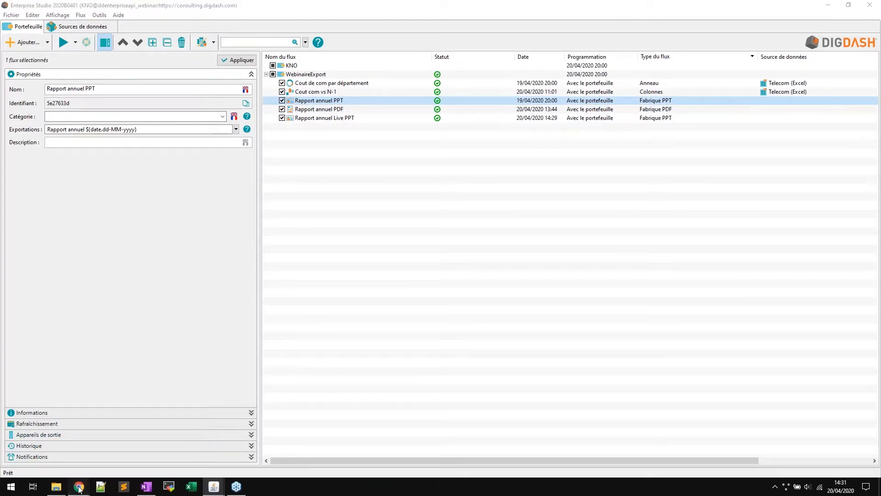
{"action": "left_click", "coordinate": [83, 453]}
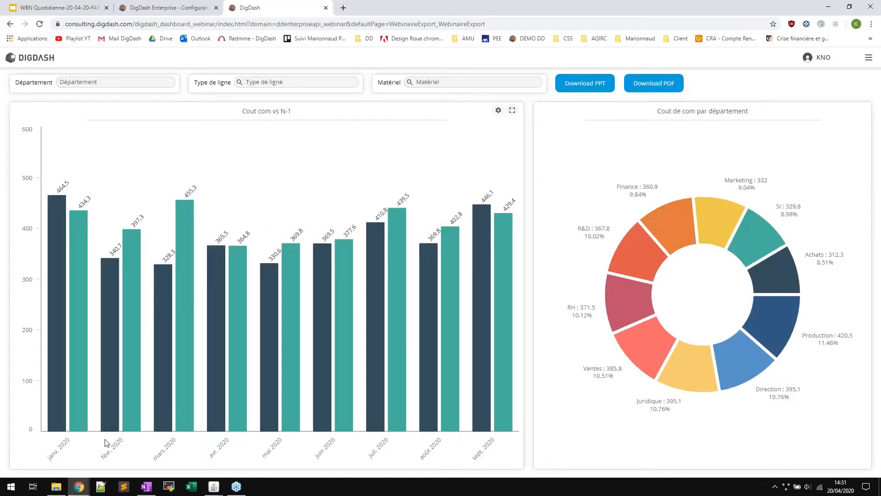
{"action": "left_click", "coordinate": [587, 85]}
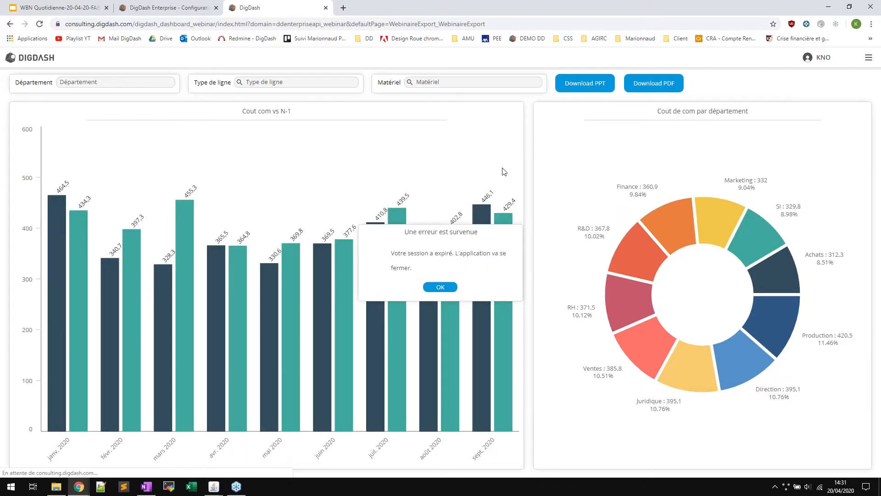
{"action": "left_click", "coordinate": [439, 285]}
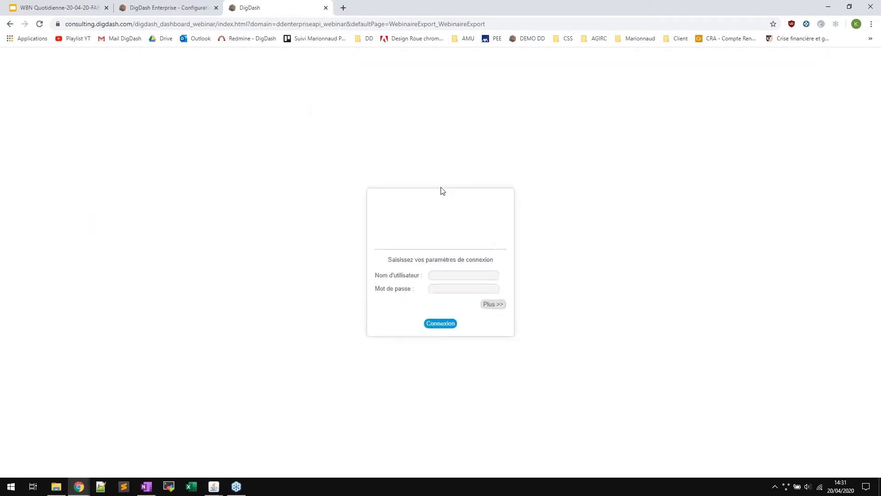
Step: Log back in to the dashboard with the username and account password, and dismiss the browser's offer to save the password
{"action": "left_click", "coordinate": [443, 274]}
{"action": "type", "text": "knogrix"}
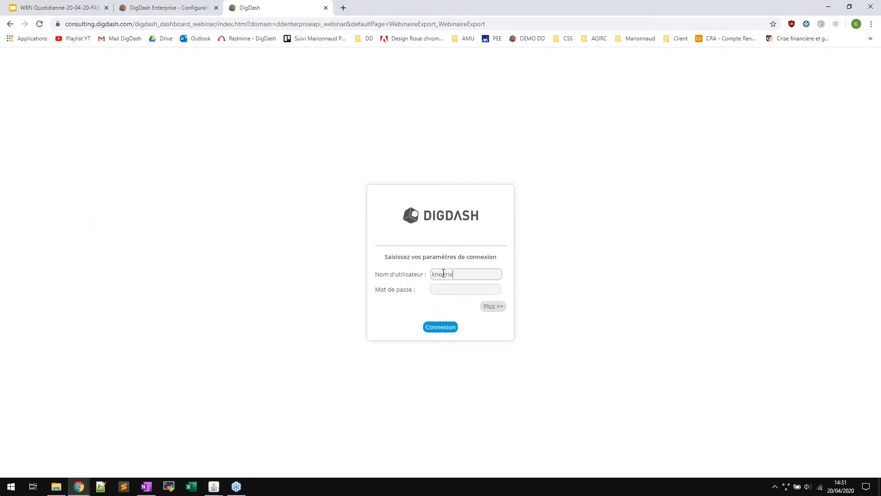
{"action": "key", "text": "Tab"}
{"action": "type", "text": "••"}
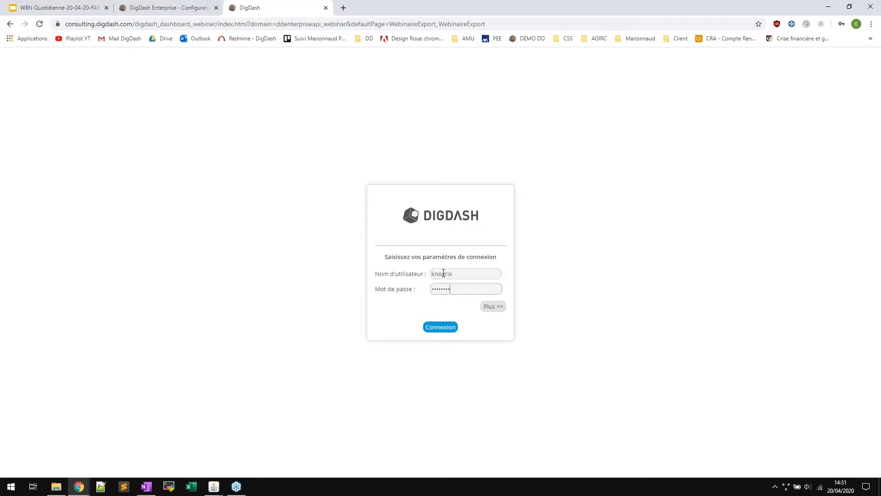
{"action": "type", "text": "••••••••"}
{"action": "key", "text": "Return"}
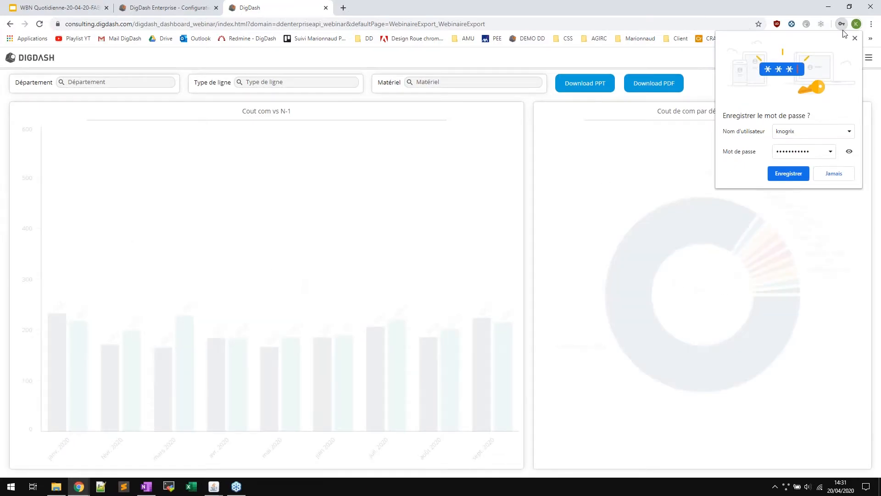
{"action": "left_click", "coordinate": [855, 40]}
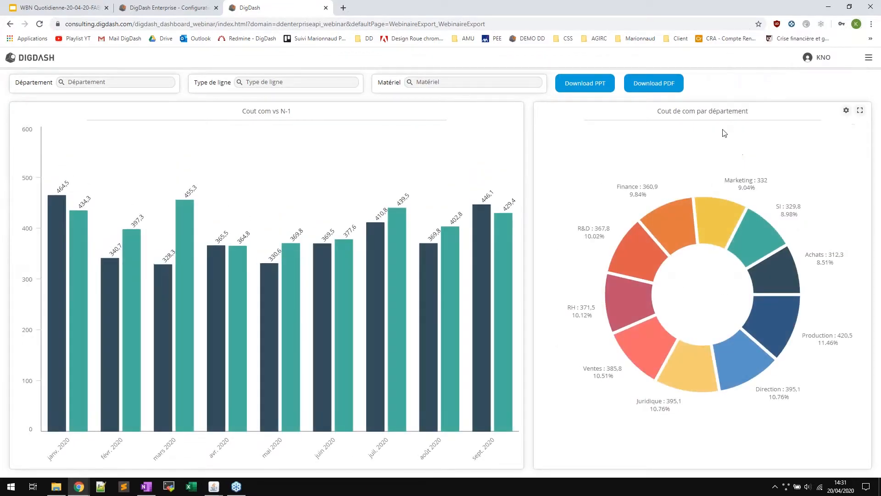
Step: Download the PPT report from the dashboard and check the exported file in the browser's full downloads list
{"action": "left_click", "coordinate": [586, 85]}
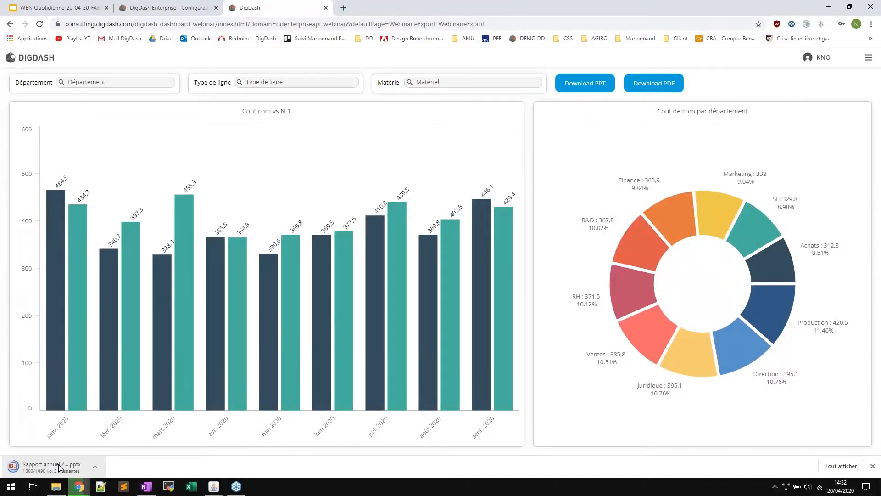
{"action": "left_click", "coordinate": [846, 466]}
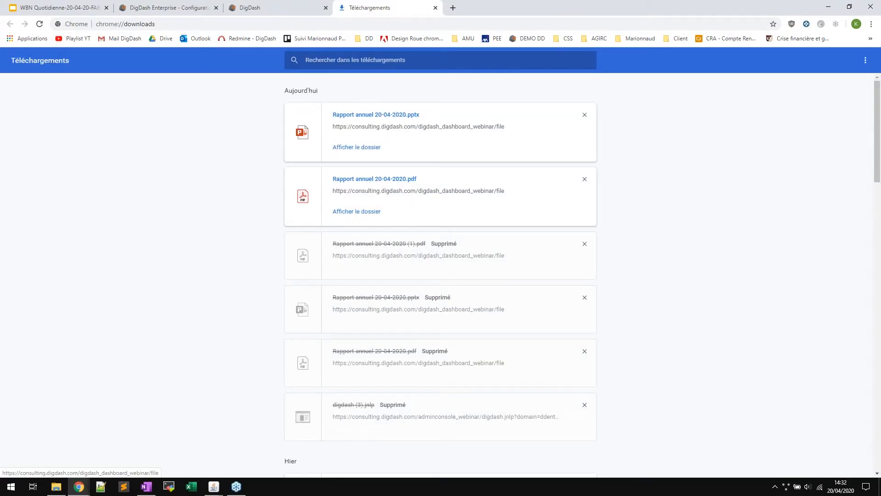
{"action": "left_click", "coordinate": [291, 6]}
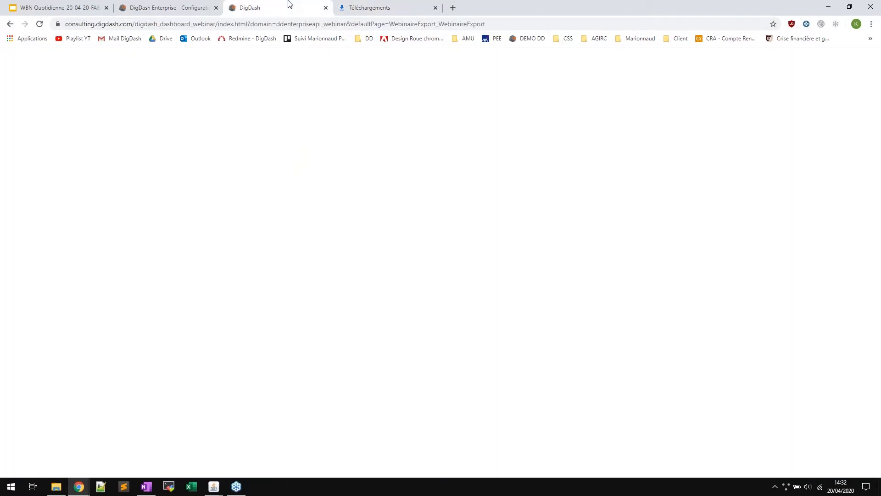
{"action": "left_click", "coordinate": [370, 8]}
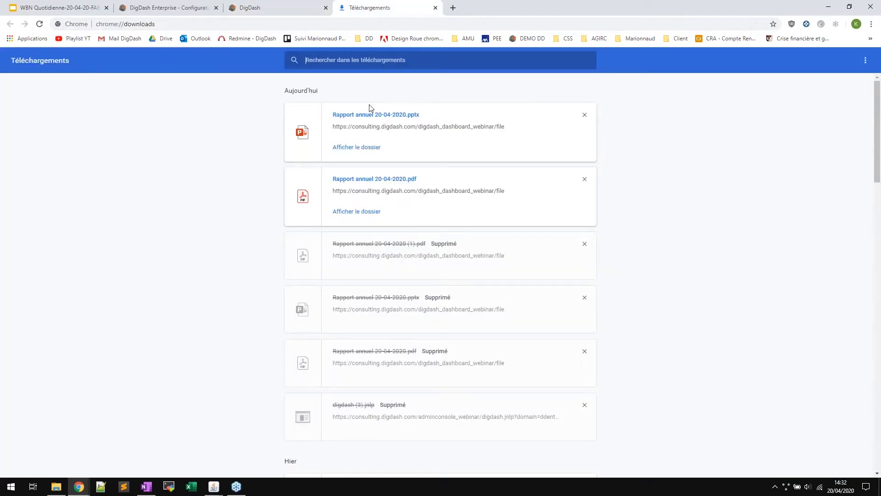
Step: Open the downloaded "Rapport annuel 20-04-2020.pptx" in PowerPoint, maximise its window and enable editing
{"action": "left_click", "coordinate": [363, 113]}
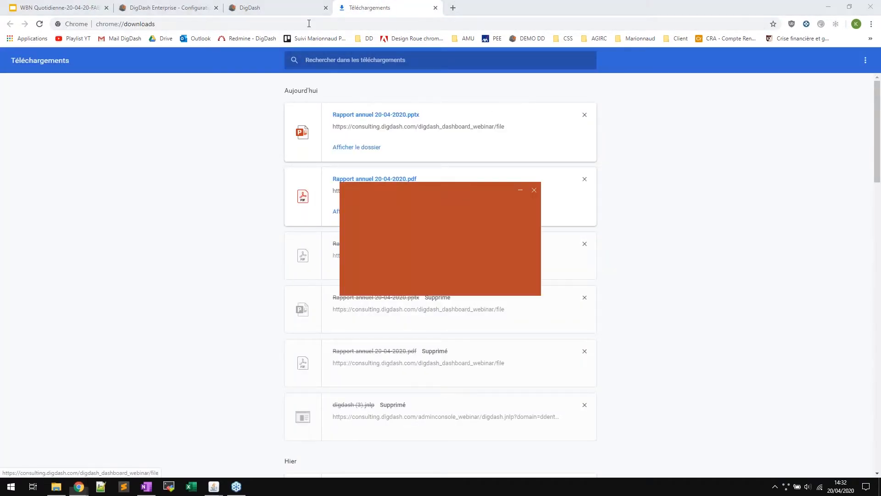
{"action": "left_click", "coordinate": [296, 4]}
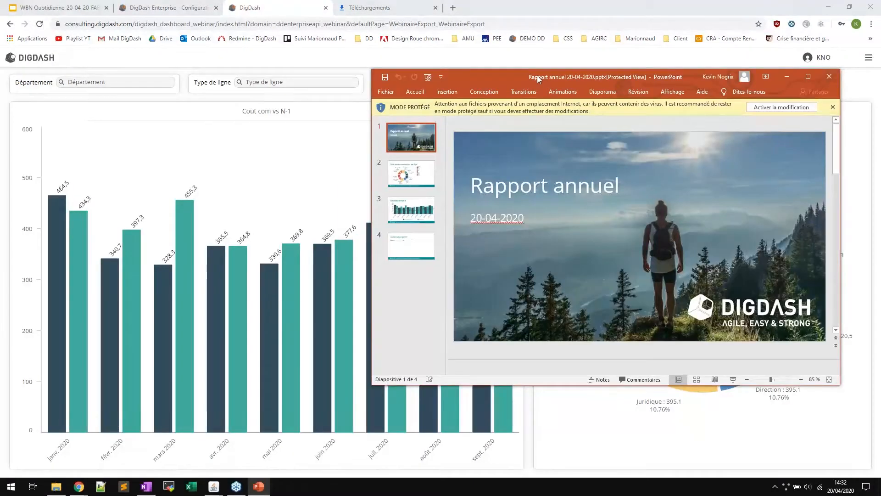
{"action": "double_click", "coordinate": [537, 75]}
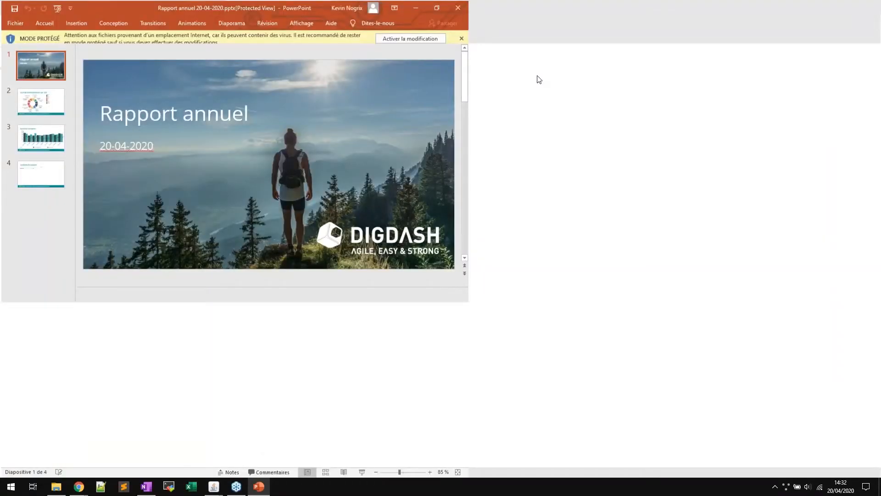
{"action": "left_click", "coordinate": [550, 38]}
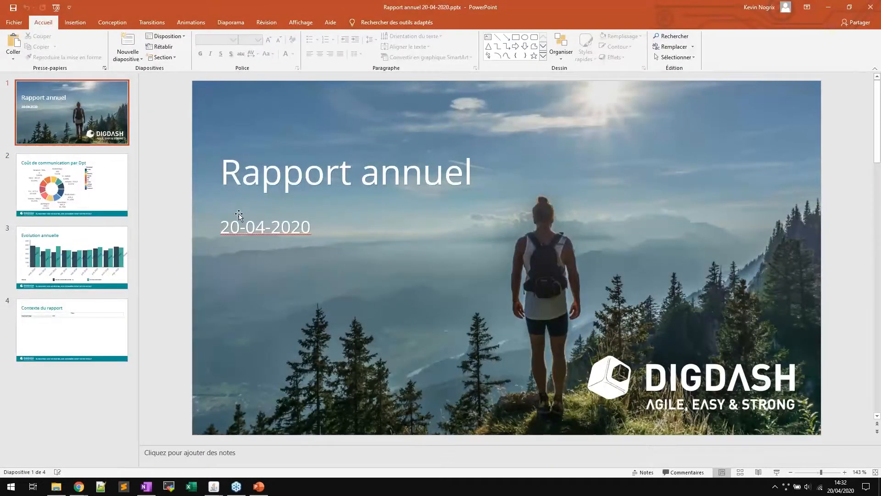
Step: Write the variable ${date.dd-MM-yyyy} after the date on the title slide, and erase it
{"action": "left_click", "coordinate": [227, 228]}
{"action": "left_click_drag", "start_coordinate": [227, 229], "coordinate": [302, 229]}
{"action": "left_click", "coordinate": [331, 231]}
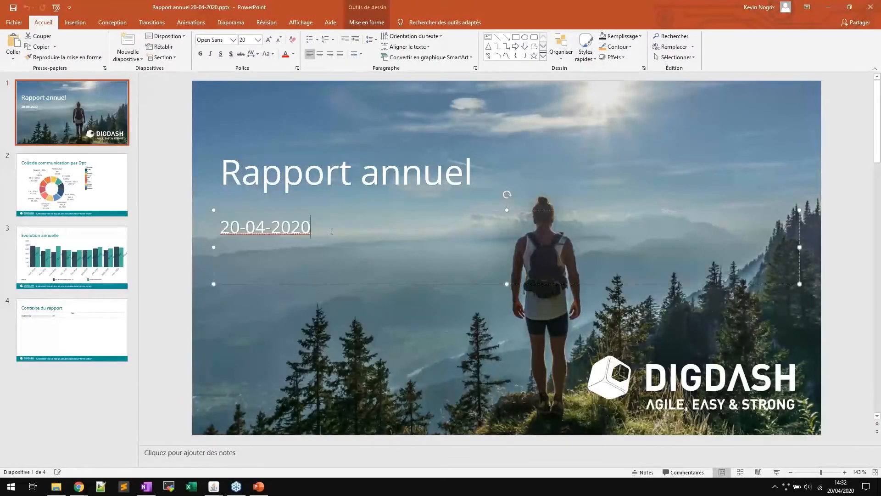
{"action": "type", "text": "${date.dd-MM-yyyy}"}
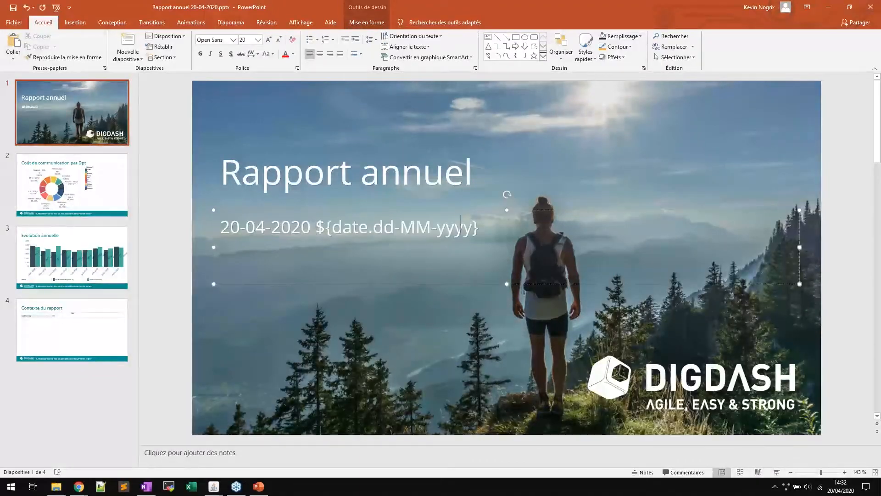
{"action": "key", "text": "BackSpace"}
{"action": "key", "text": "BackSpace"}
{"action": "key", "text": "BackSpace"}
{"action": "key", "text": "BackSpace"}
{"action": "key", "text": "BackSpace"}
{"action": "key", "text": "BackSpace"}
{"action": "key", "text": "BackSpace"}
{"action": "key", "text": "BackSpace"}
{"action": "key", "text": "BackSpace"}
{"action": "key", "text": "BackSpace"}
{"action": "key", "text": "BackSpace"}
{"action": "key", "text": "BackSpace"}
{"action": "key", "text": "BackSpace"}
{"action": "key", "text": "BackSpace"}
{"action": "key", "text": "BackSpace"}
{"action": "key", "text": "BackSpace"}
{"action": "key", "text": "BackSpace"}
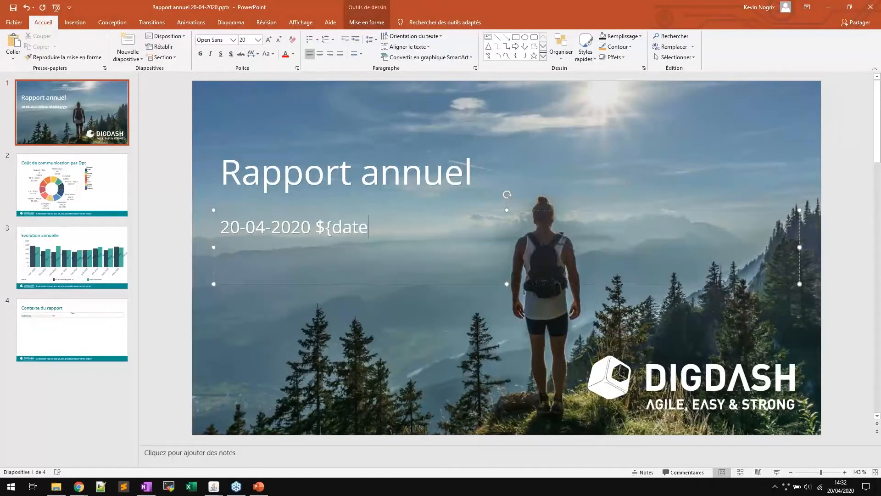
Step: Write "dateDuJour" after the date on the title slide as an example, and remove it
{"action": "type", "text": "date"}
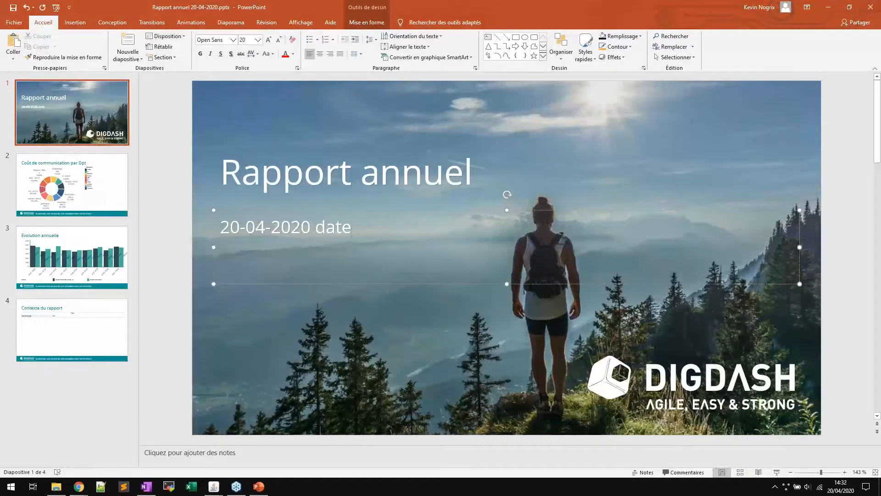
{"action": "type", "text": "DuJoyr"}
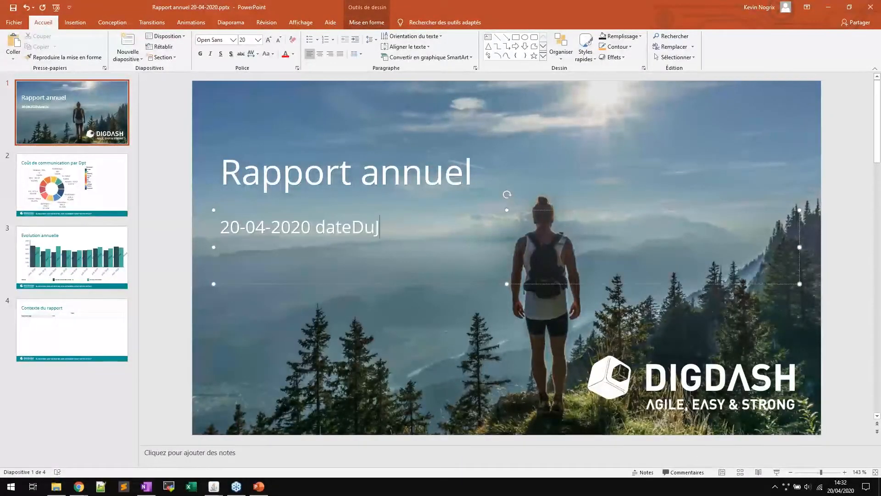
{"action": "key", "text": "BackSpace"}
{"action": "key", "text": "BackSpace"}
{"action": "type", "text": "ur"}
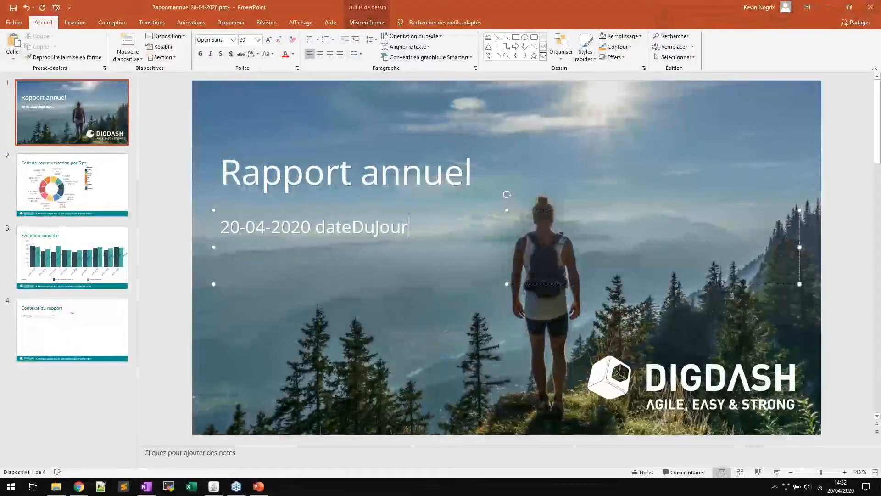
{"action": "double_click", "coordinate": [363, 229]}
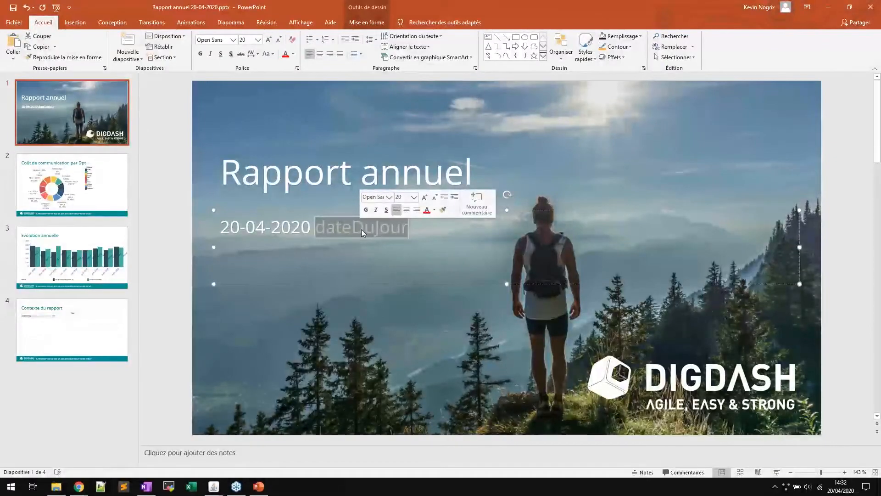
{"action": "left_click_drag", "start_coordinate": [318, 230], "coordinate": [220, 230]}
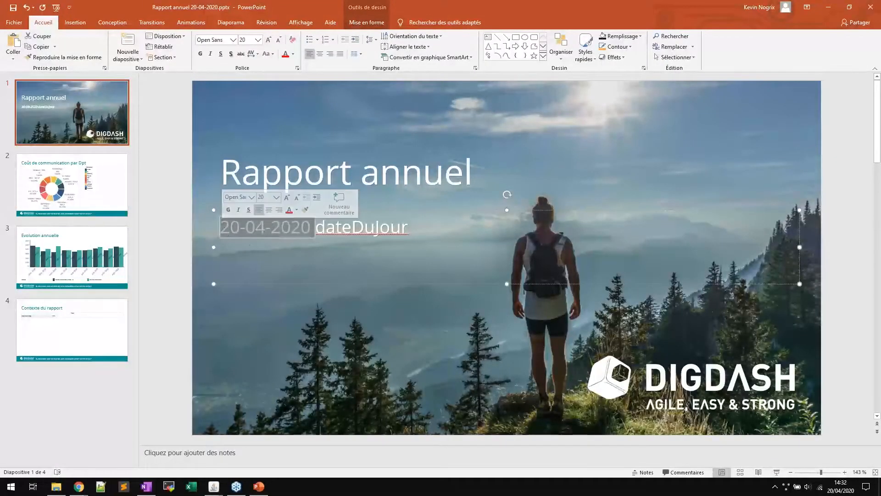
{"action": "double_click", "coordinate": [356, 251]}
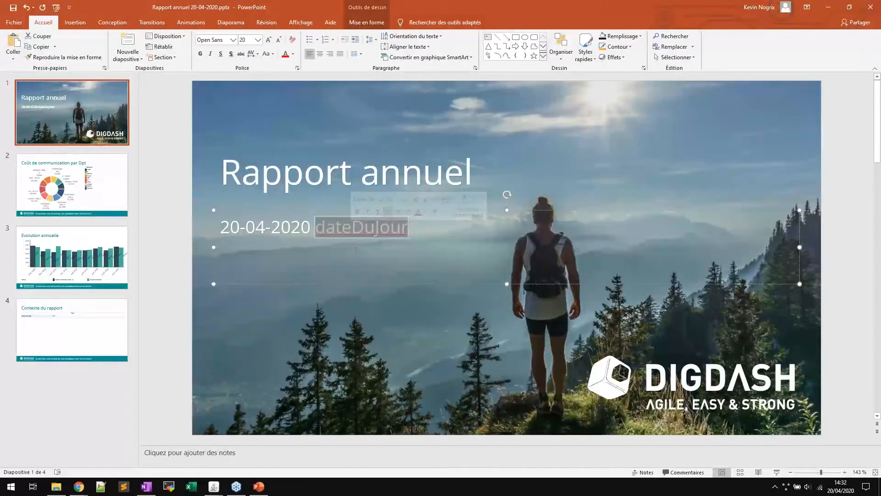
{"action": "key", "text": "BackSpace"}
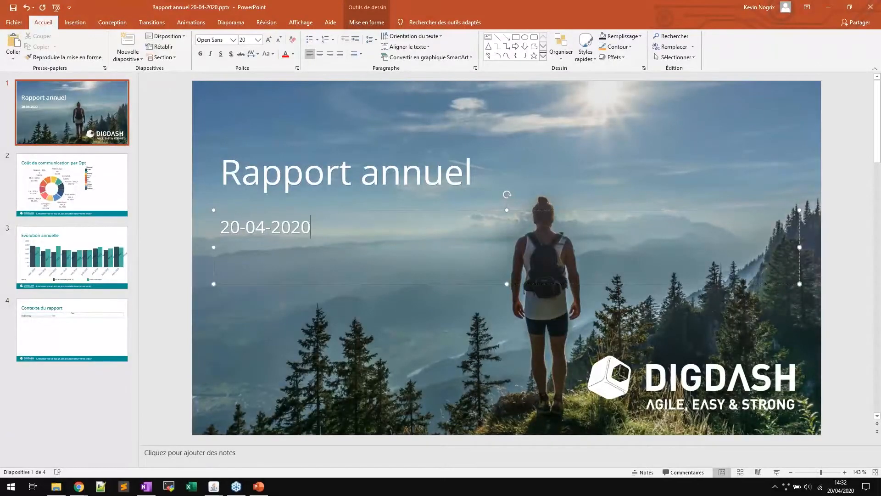
Step: Examine the exported charts on the "Coût de communication par Dpt" and "Evolution annuelle" slides
{"action": "left_click", "coordinate": [84, 185]}
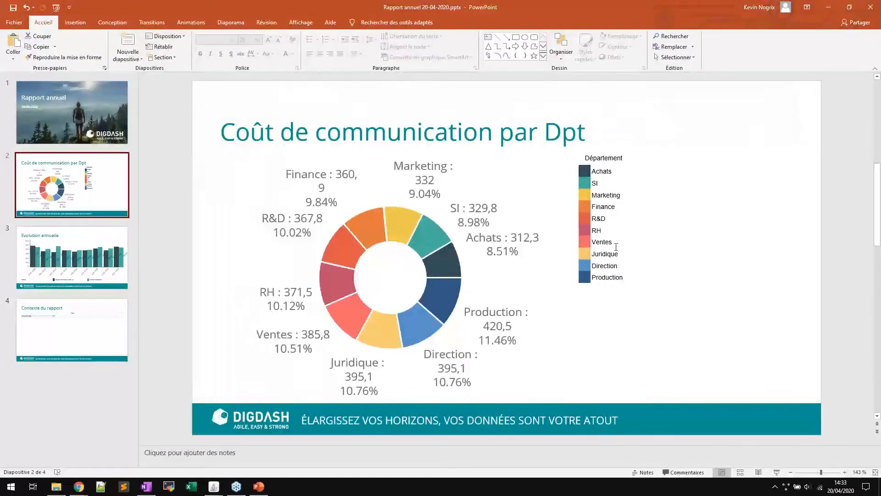
{"action": "left_click", "coordinate": [52, 259]}
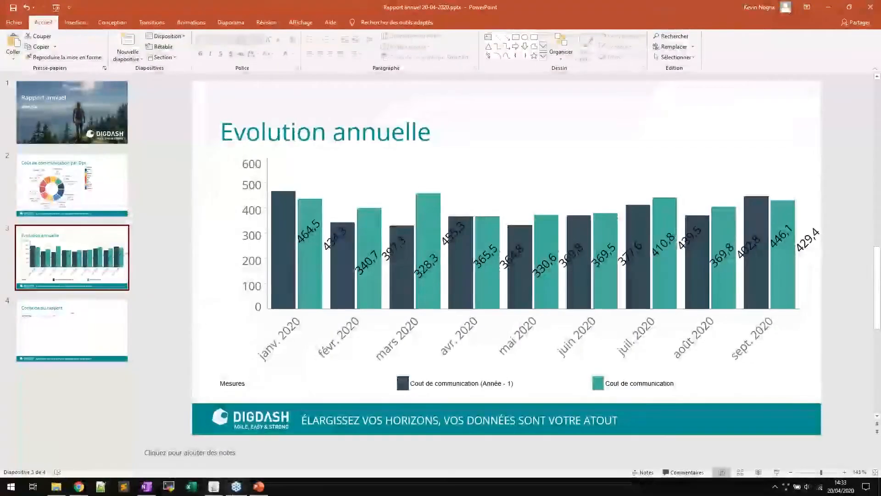
Step: Switch to Enterprise Studio and open the properties of the "Cout com vs N-1" flow to look at its chart settings
{"action": "mouse_move", "coordinate": [214, 486]}
{"action": "left_click", "coordinate": [251, 448]}
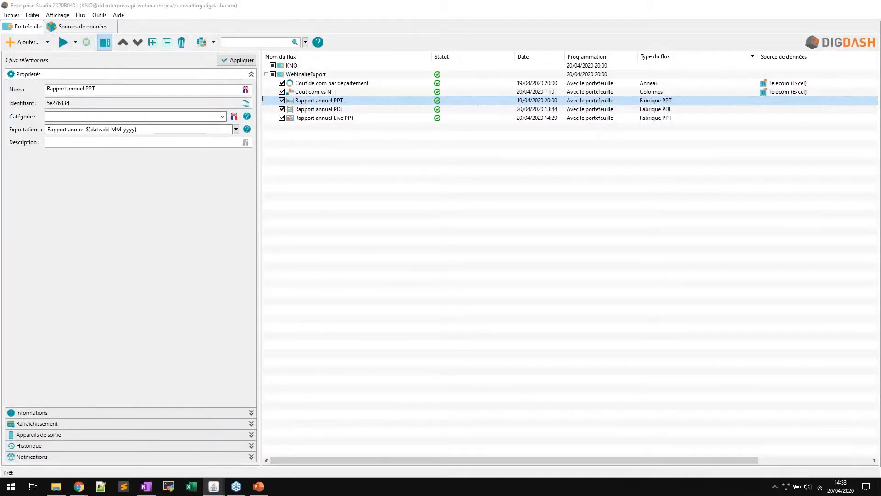
{"action": "left_click", "coordinate": [321, 92]}
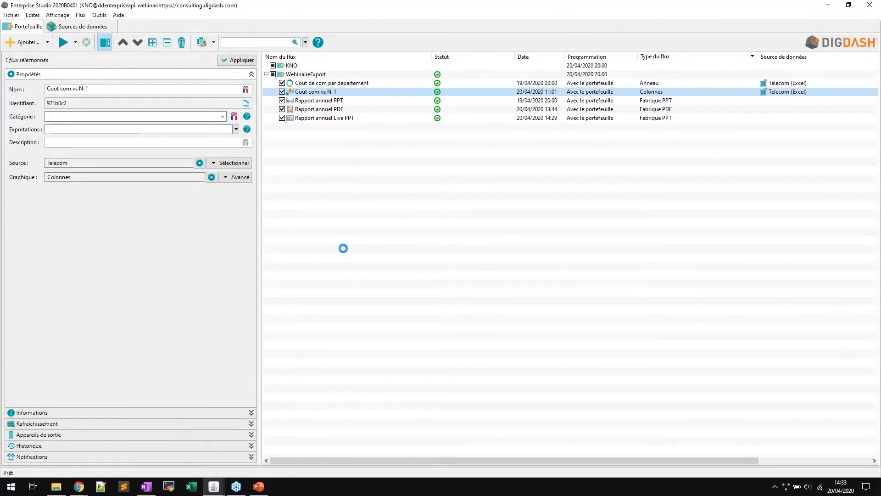
{"action": "mouse_move", "coordinate": [258, 488]}
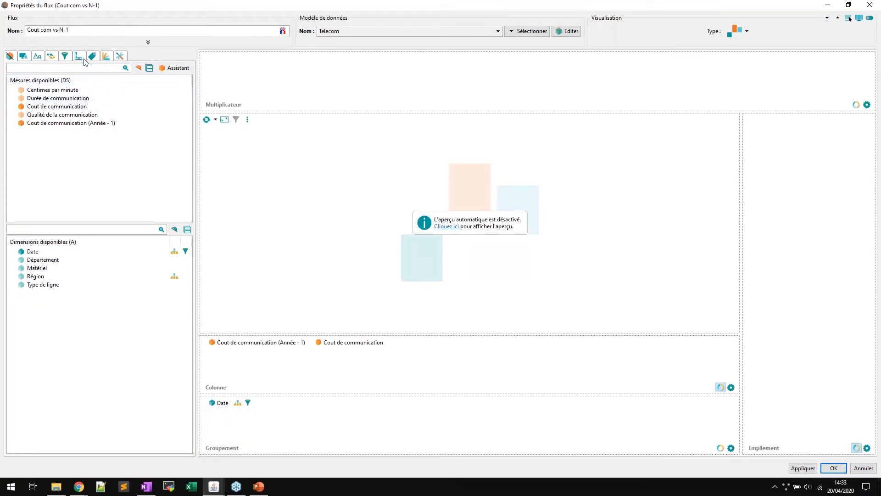
{"action": "left_click", "coordinate": [85, 56]}
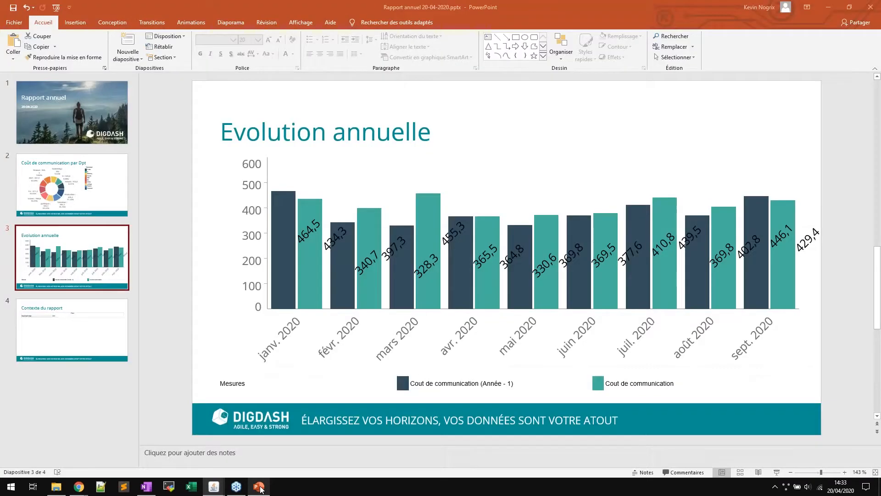
Step: Switch back to PowerPoint, select a value label in the "Evolution annuelle" chart, and compare the chart with the dashboard in Chrome
{"action": "left_click", "coordinate": [452, 234]}
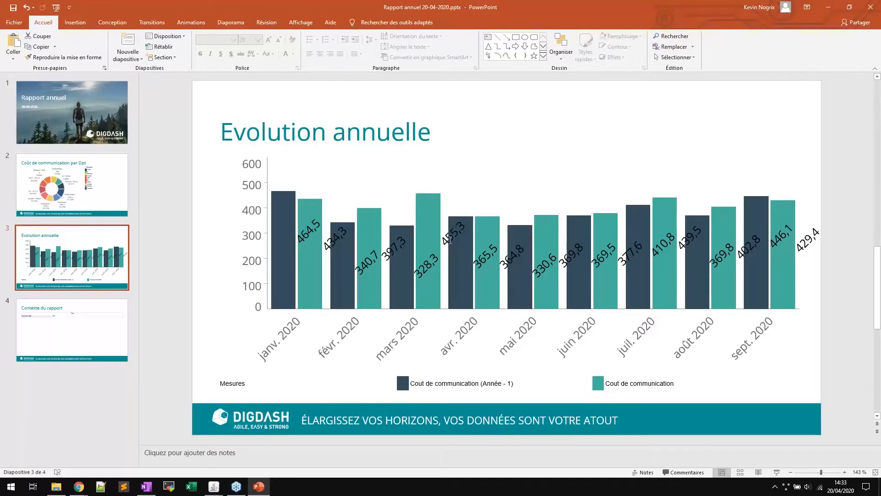
{"action": "left_click", "coordinate": [452, 233]}
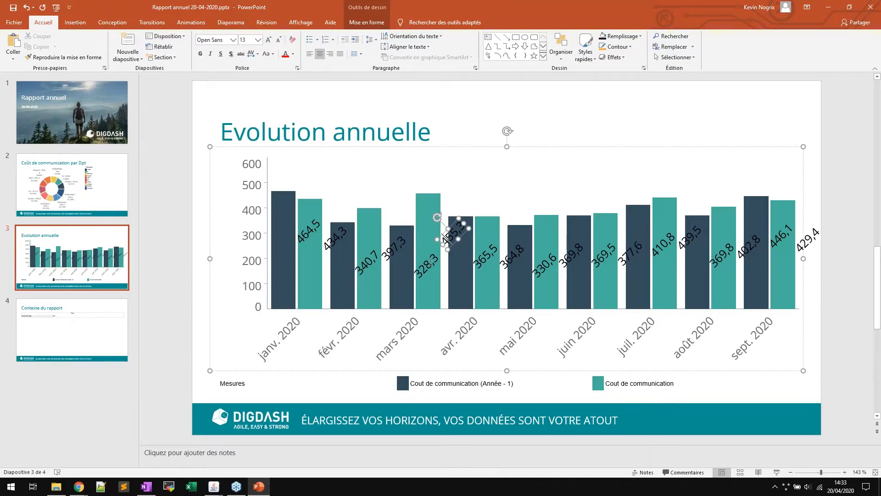
{"action": "mouse_move", "coordinate": [79, 486]}
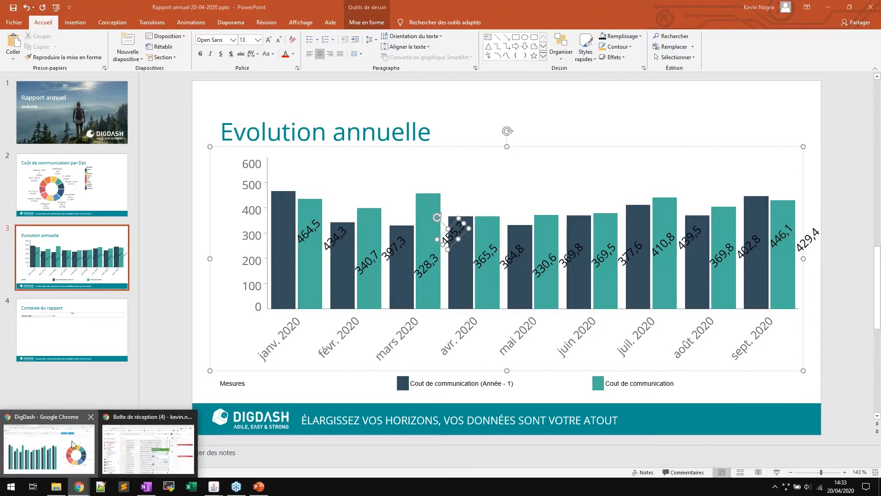
{"action": "left_click", "coordinate": [72, 444]}
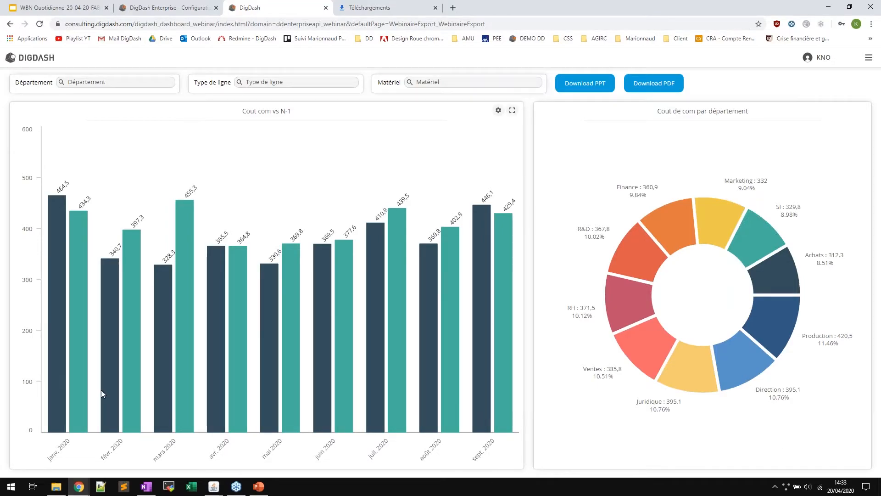
{"action": "left_click", "coordinate": [259, 487]}
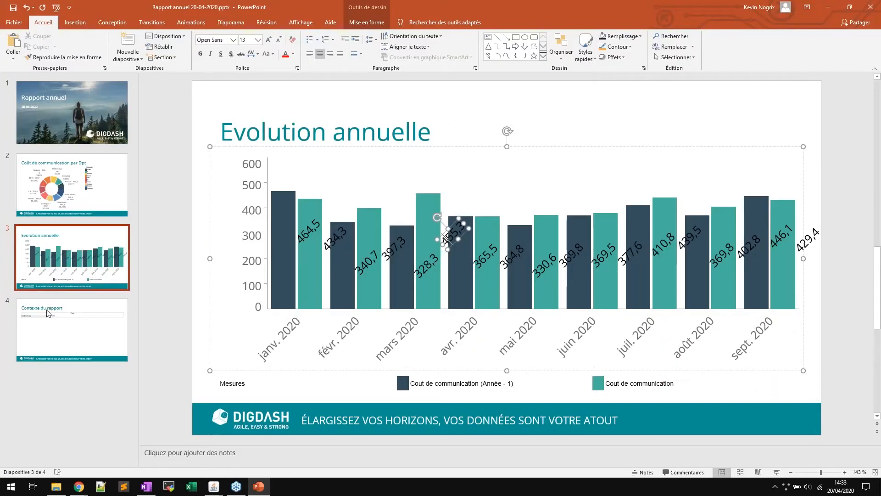
Step: Review the chart slides and the filter table on the "Contexte du rapport" slide, and close the presentation without saving
{"action": "left_click", "coordinate": [99, 197]}
{"action": "left_click", "coordinate": [95, 240]}
{"action": "left_click", "coordinate": [72, 339]}
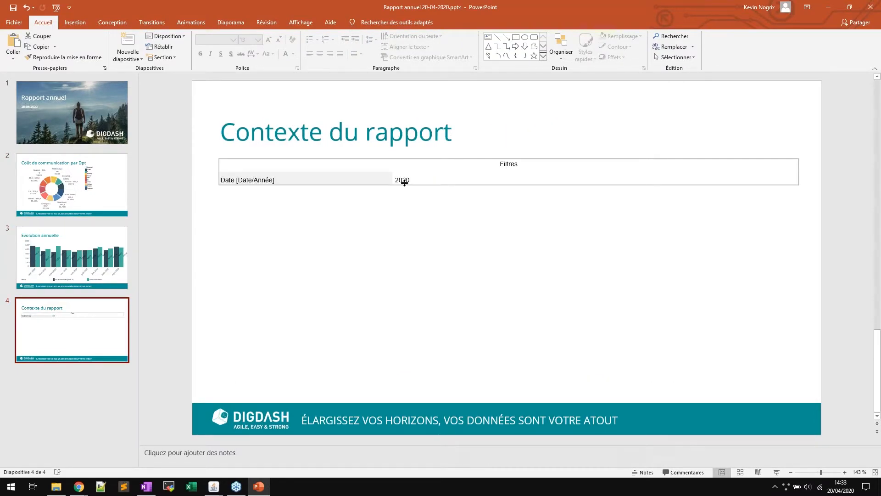
{"action": "left_click_drag", "start_coordinate": [404, 181], "coordinate": [401, 171]}
{"action": "left_click", "coordinate": [413, 205]}
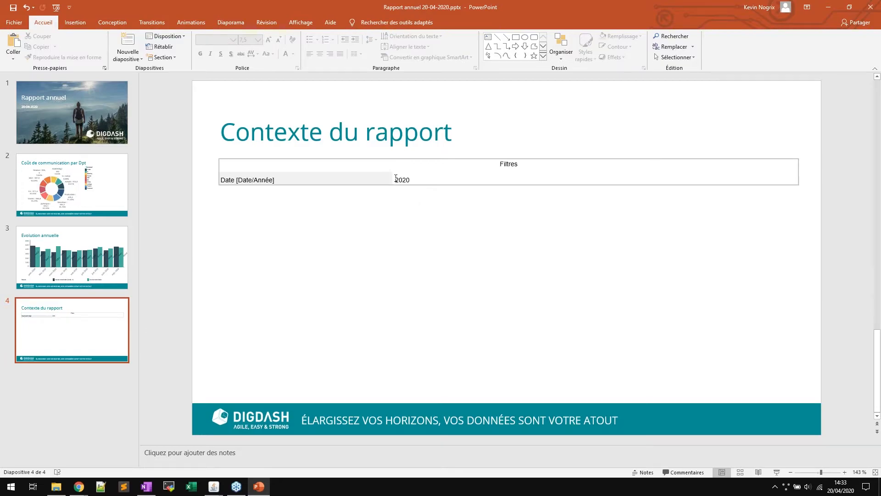
{"action": "left_click", "coordinate": [96, 238]}
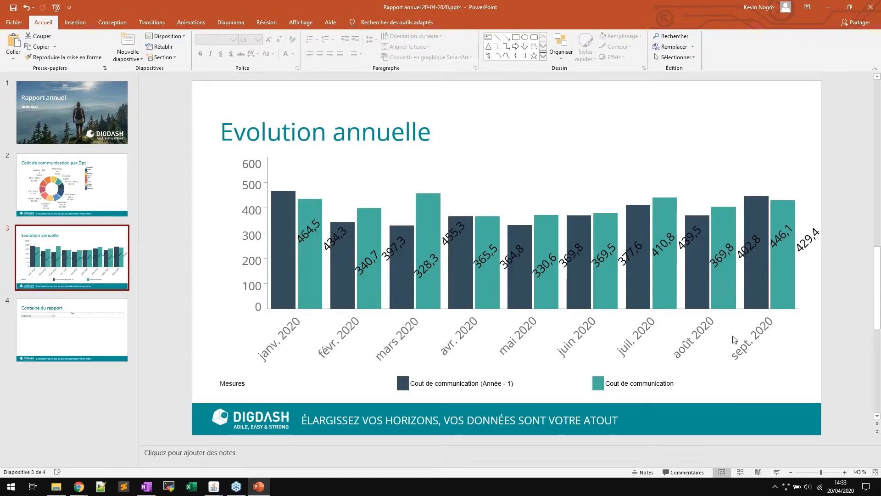
{"action": "left_click", "coordinate": [117, 202]}
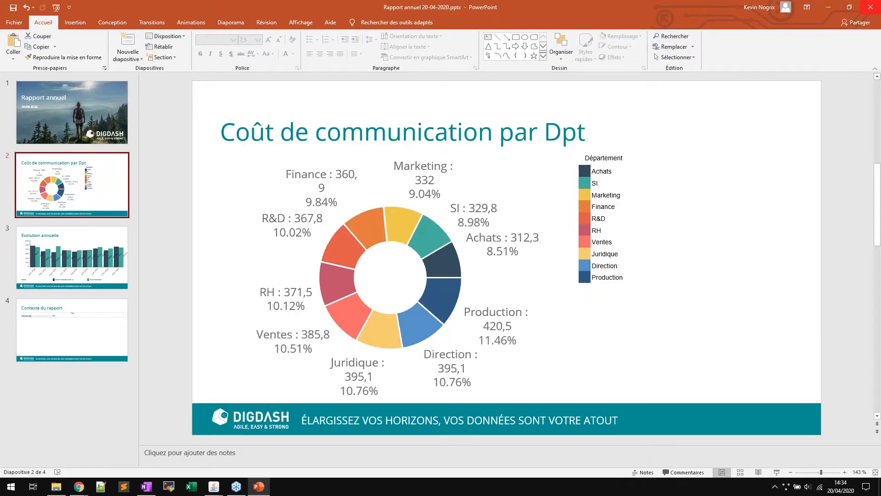
{"action": "left_click", "coordinate": [871, 7]}
{"action": "left_click", "coordinate": [442, 254]}
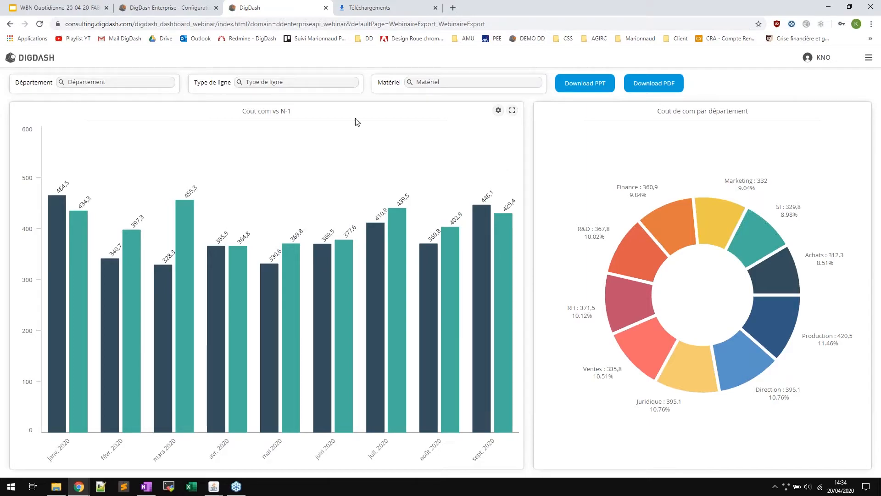
Step: Filter the dashboard charts on the "Cisco SPA 303" equipment, leaving the line type unfiltered
{"action": "left_click", "coordinate": [276, 82]}
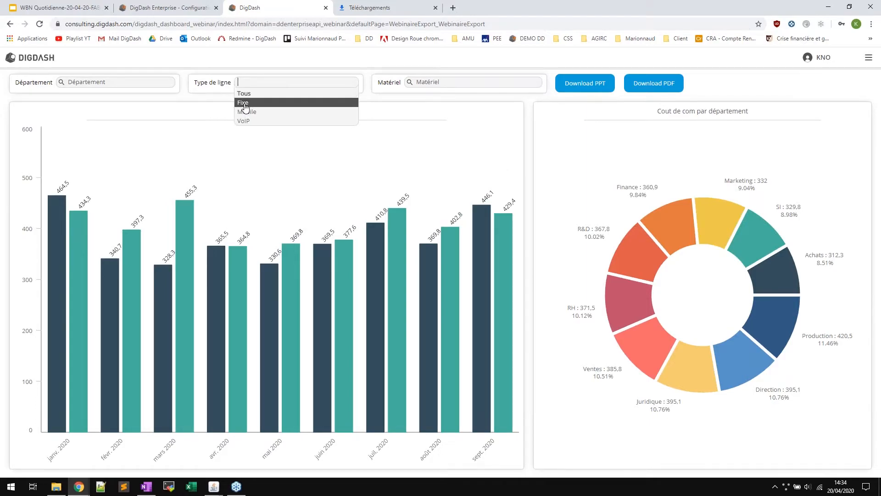
{"action": "left_click", "coordinate": [151, 97]}
{"action": "left_click", "coordinate": [441, 82]}
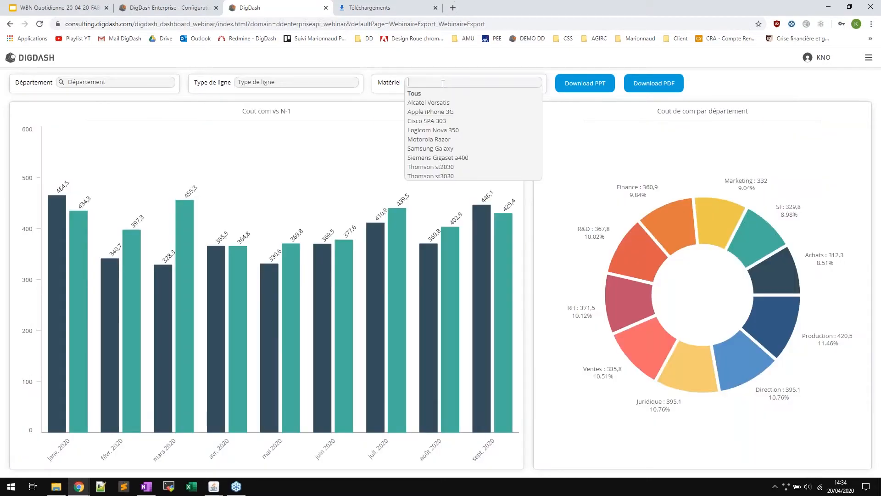
{"action": "left_click", "coordinate": [440, 121]}
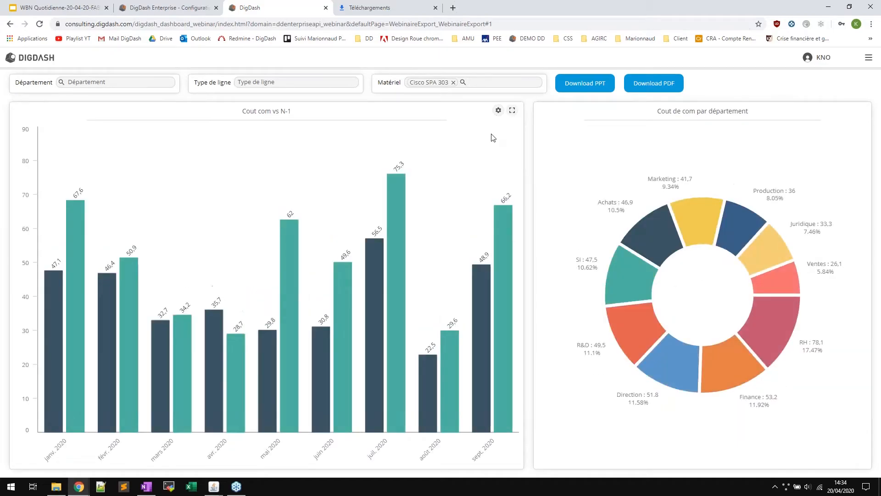
{"action": "left_click_drag", "start_coordinate": [240, 112], "coordinate": [290, 111]}
{"action": "left_click_drag", "start_coordinate": [681, 111], "coordinate": [735, 111]}
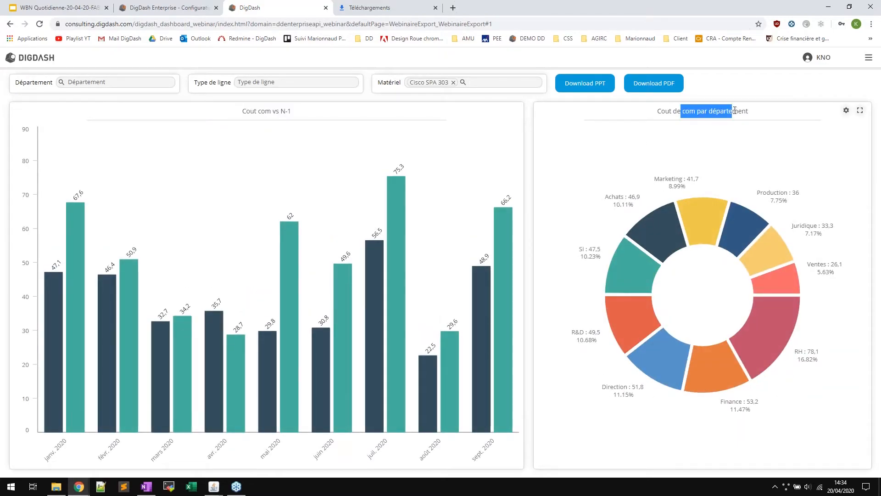
{"action": "left_click", "coordinate": [721, 178]}
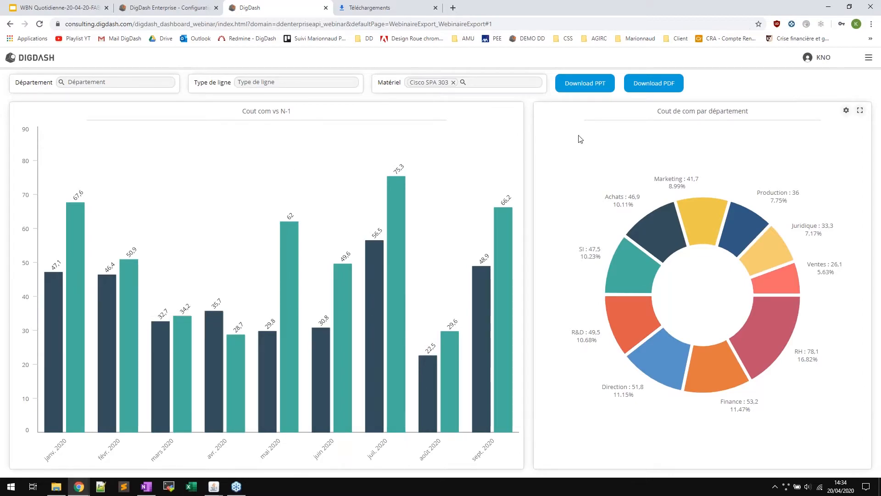
Step: Export the filtered dashboard as a PPT report, and review its "Evolution annuelle" and "Contexte du rapport" slides in PowerPoint before closing it
{"action": "left_click", "coordinate": [590, 86]}
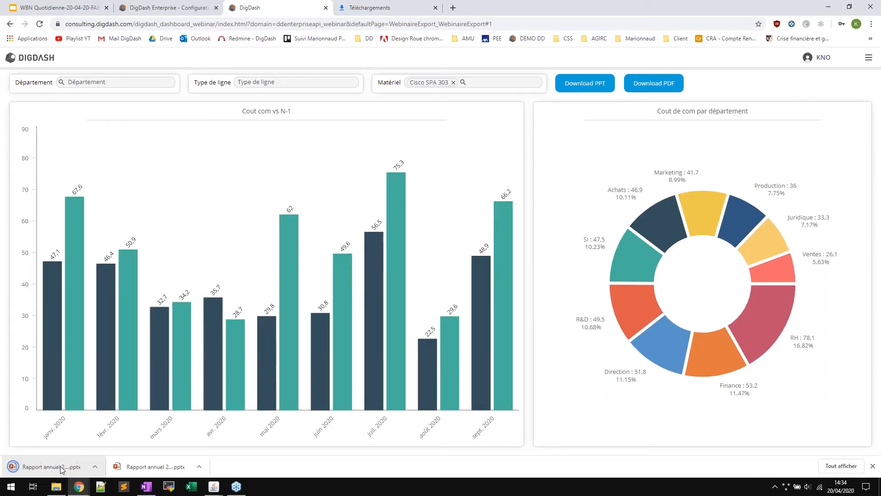
{"action": "left_click", "coordinate": [60, 467]}
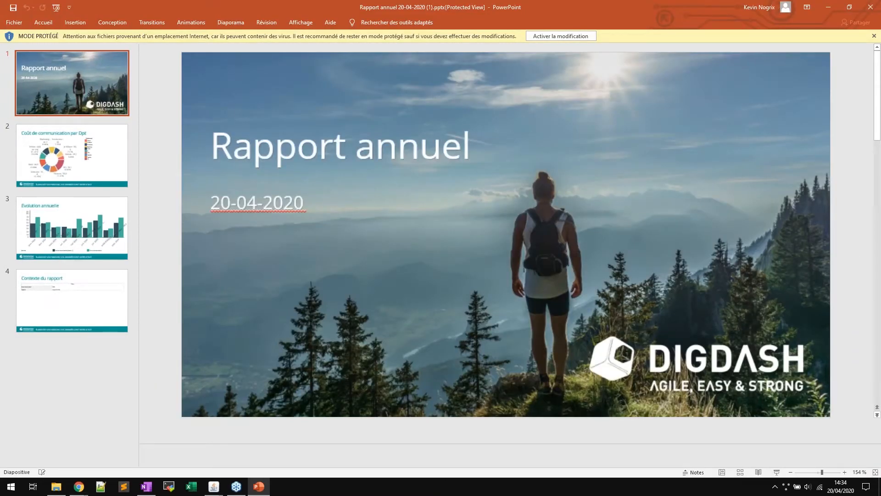
{"action": "left_click", "coordinate": [87, 225]}
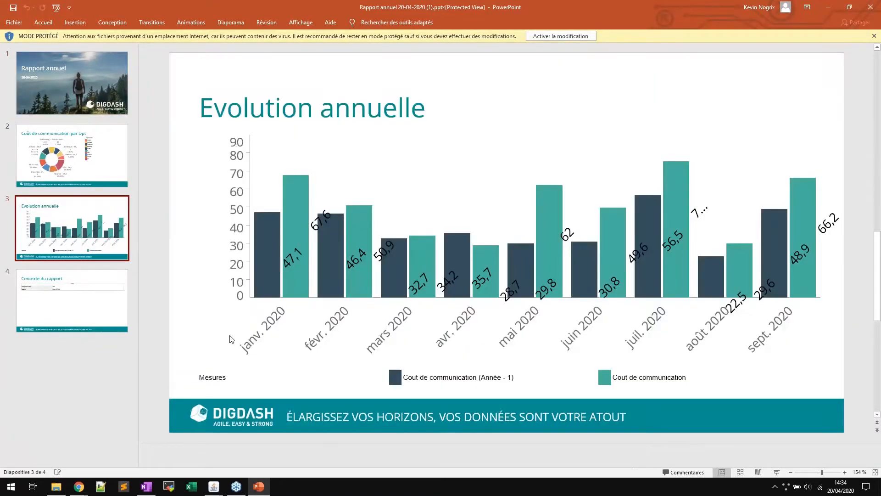
{"action": "left_click", "coordinate": [76, 304]}
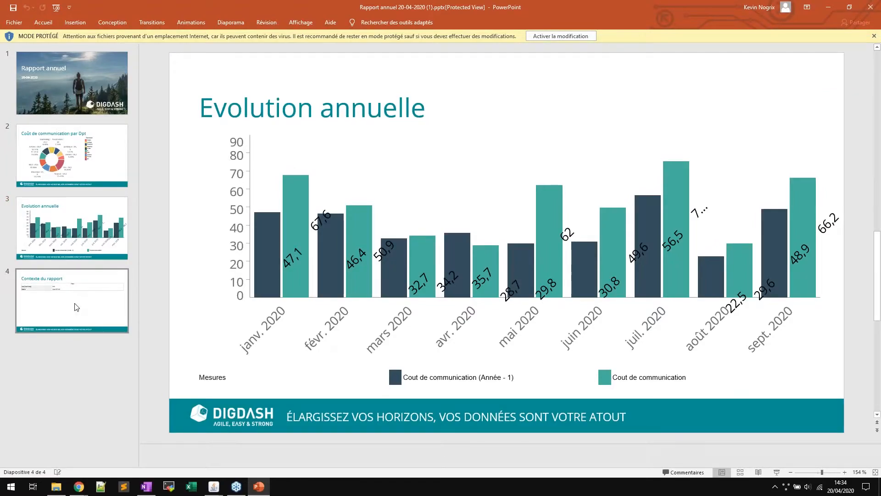
{"action": "left_click", "coordinate": [353, 163]}
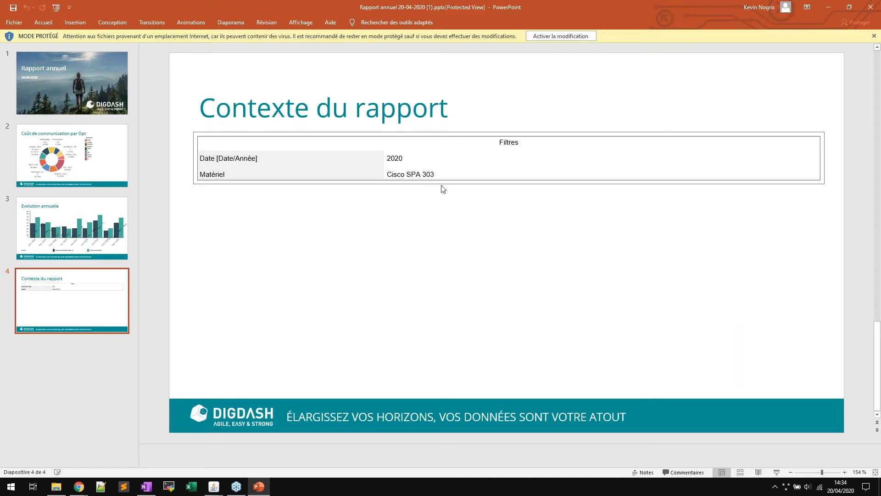
{"action": "left_click", "coordinate": [879, 5]}
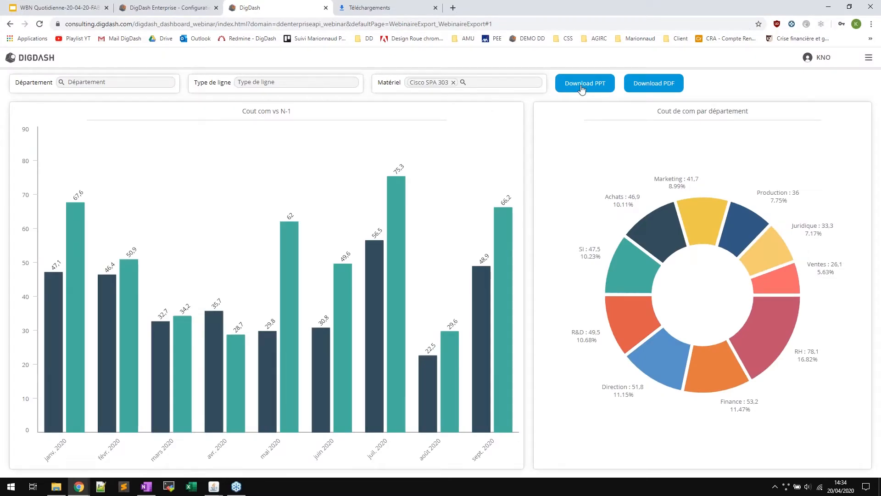
Step: Export the filtered dashboard as a PDF report, and open it to review both pages with their charts and filter table
{"action": "left_click", "coordinate": [651, 84]}
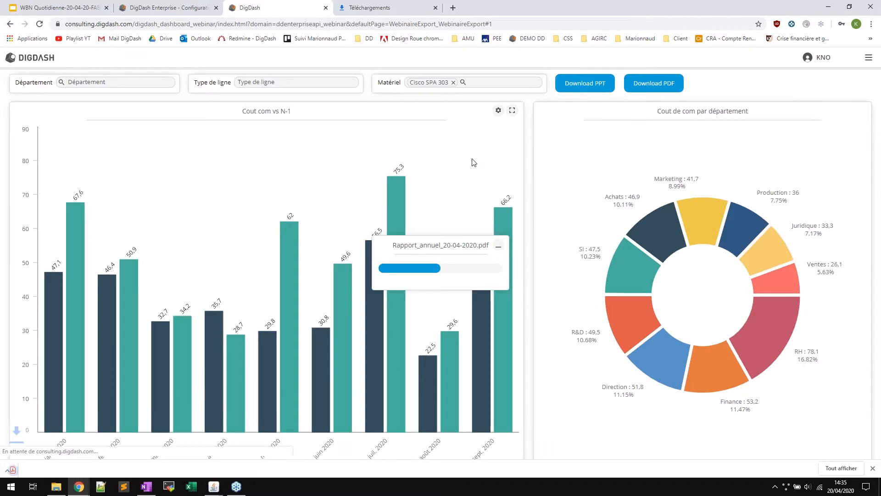
{"action": "left_click", "coordinate": [69, 466]}
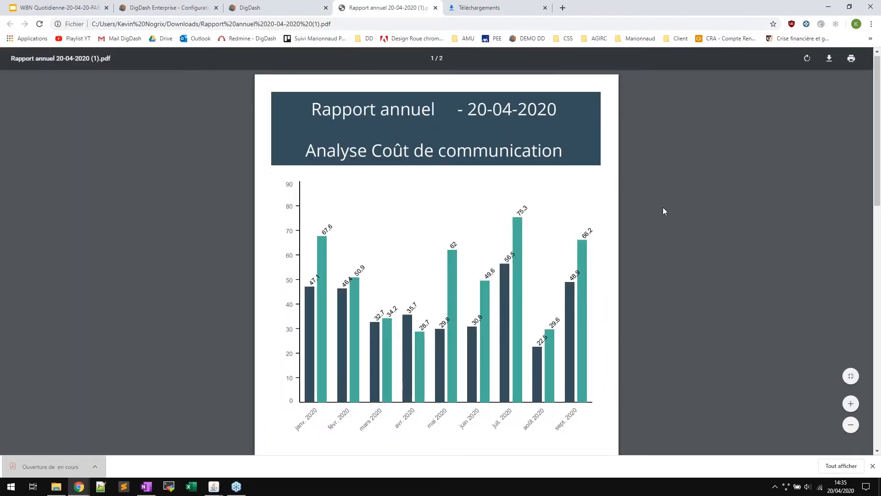
{"action": "scroll", "coordinate": [663, 209], "scroll_direction": "down", "scroll_amount": 2}
{"action": "scroll", "coordinate": [663, 210], "scroll_direction": "up", "scroll_amount": 2}
{"action": "scroll", "coordinate": [663, 210], "scroll_direction": "down", "scroll_amount": 1}
{"action": "scroll", "coordinate": [663, 209], "scroll_direction": "down", "scroll_amount": 3}
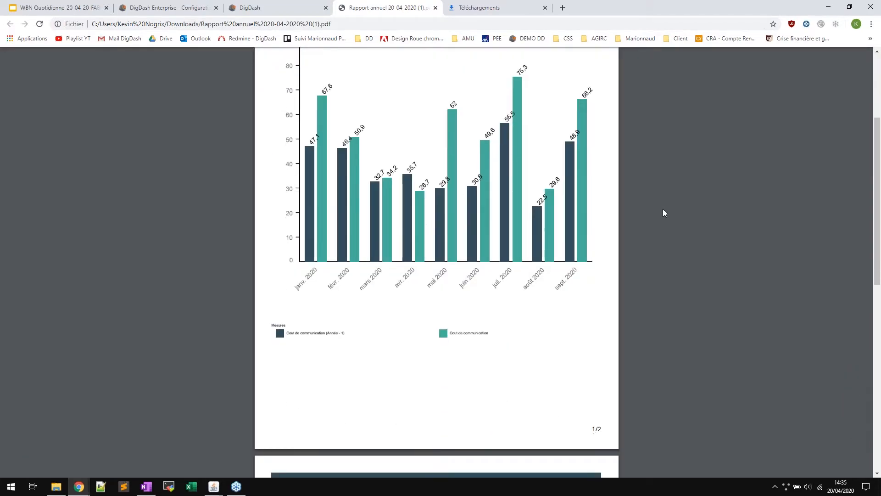
{"action": "key", "text": "ctrl+minus"}
{"action": "key", "text": "ctrl+minus"}
{"action": "key", "text": "ctrl+minus"}
{"action": "key", "text": "ctrl+minus"}
{"action": "key", "text": "ctrl+minus"}
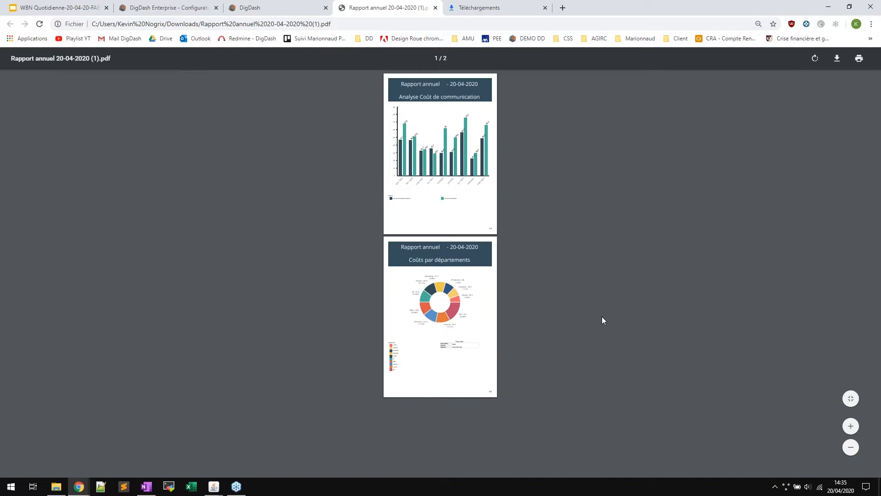
{"action": "key", "text": "ctrl+plus"}
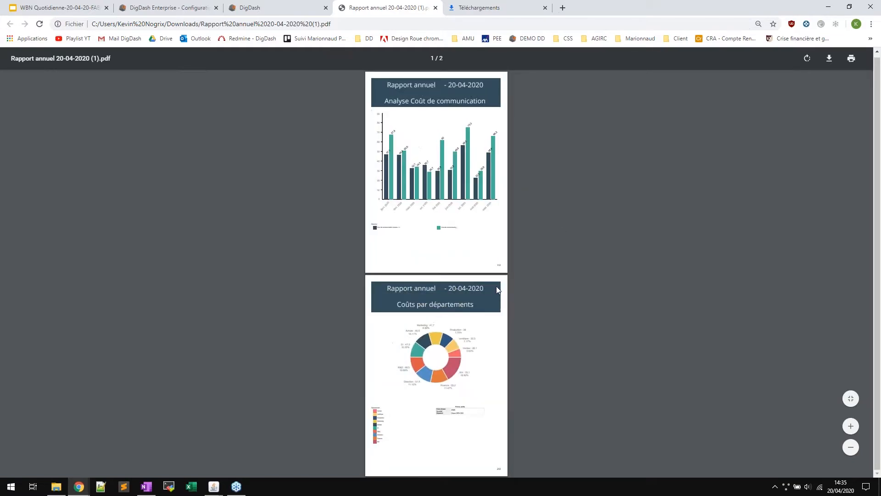
Step: Select the "Rapport annuel PDF" flow in Enterprise Studio, and return to Chrome to close the opened PDF report
{"action": "left_click", "coordinate": [215, 488]}
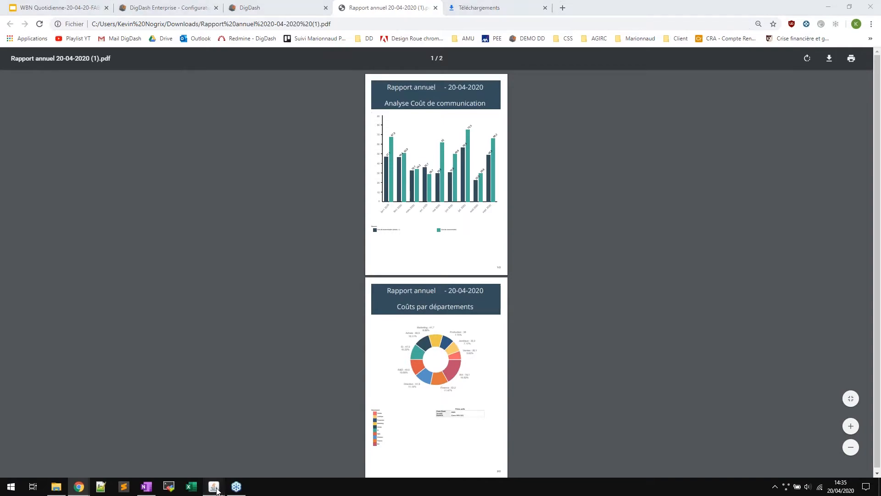
{"action": "left_click", "coordinate": [253, 448]}
{"action": "left_click", "coordinate": [335, 110]}
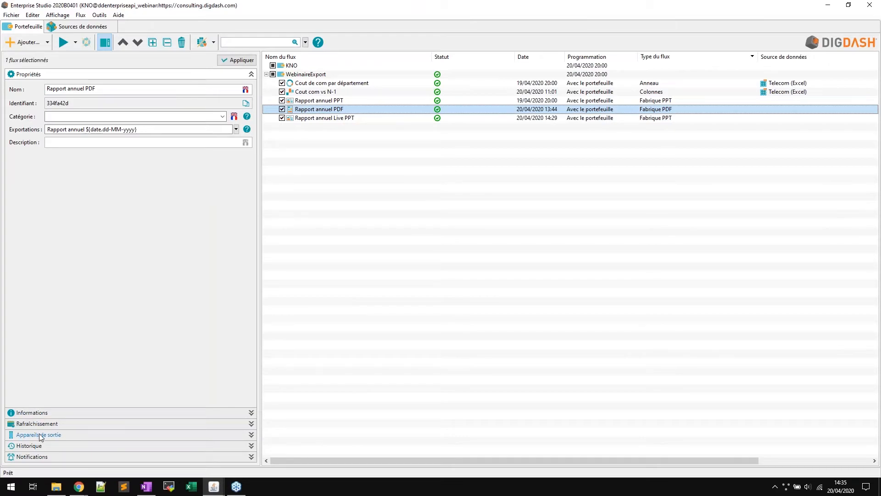
{"action": "mouse_move", "coordinate": [79, 486]}
{"action": "left_click", "coordinate": [67, 458]}
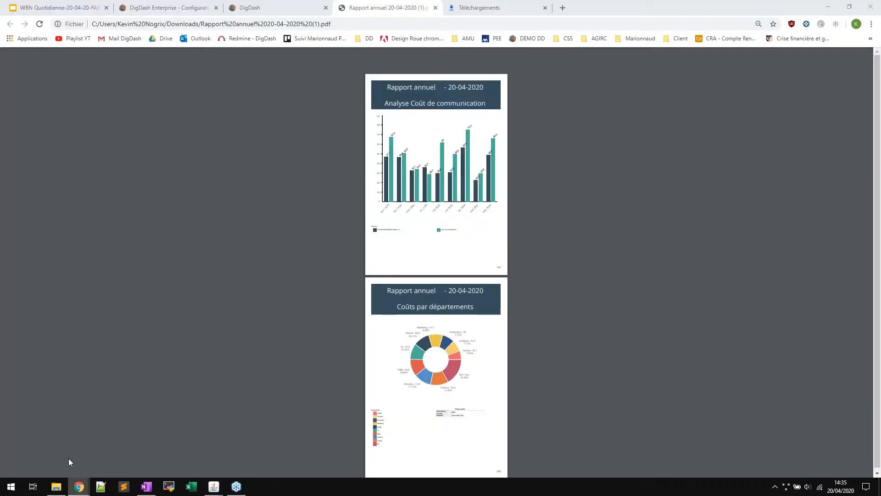
{"action": "middle_click", "coordinate": [390, 3]}
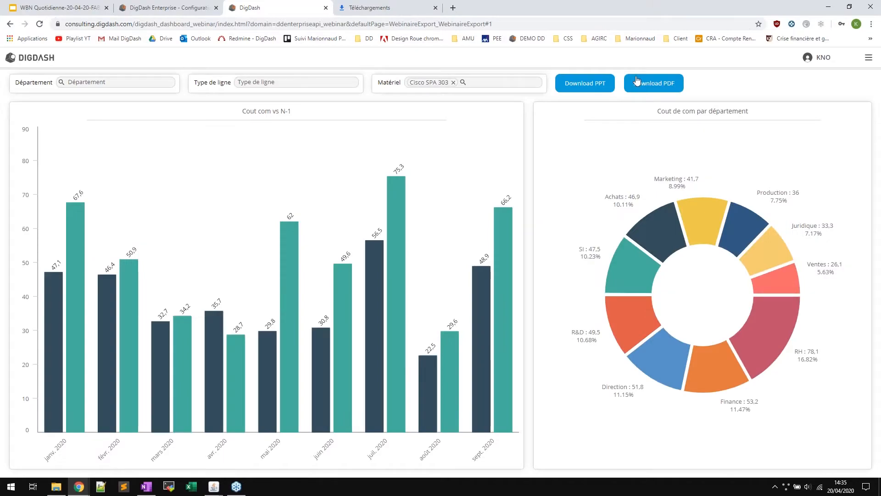
Step: Switch to Enterprise Studio, show the output devices of the "Rapport annuel PDF" flow, and look at the device types available in the device manager
{"action": "left_click", "coordinate": [217, 488]}
{"action": "left_click", "coordinate": [36, 436]}
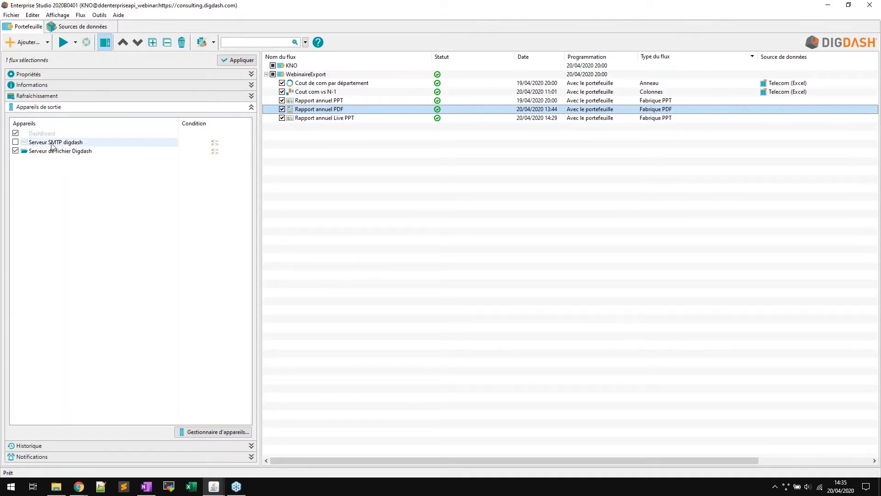
{"action": "left_click", "coordinate": [211, 434]}
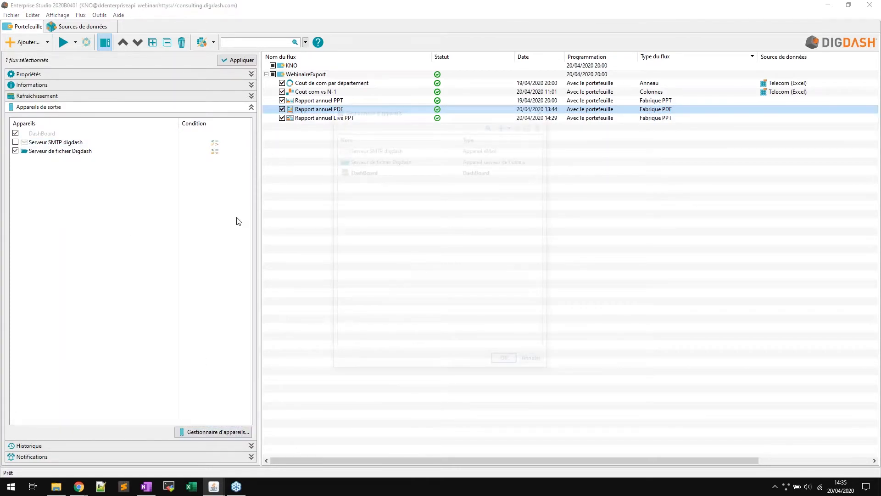
{"action": "left_click", "coordinate": [504, 123]}
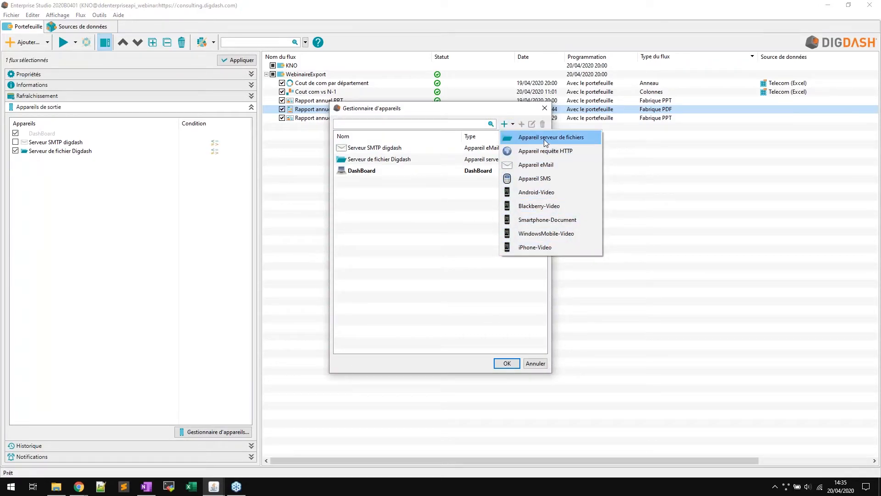
{"action": "left_click", "coordinate": [438, 206]}
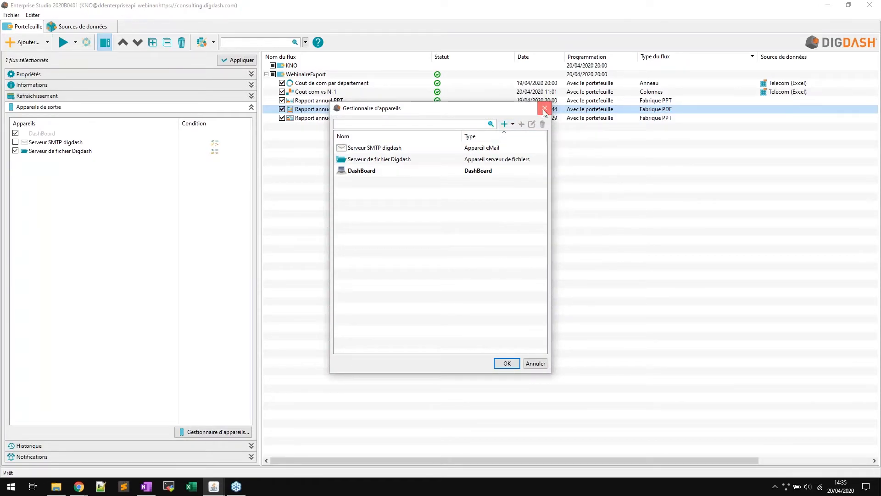
{"action": "left_click", "coordinate": [545, 108]}
Step: Review the synchronization settings of the "Serveur SMTP digdash" device, highlighting its recipient address variable, and close them without changes
{"action": "left_click", "coordinate": [56, 143]}
{"action": "double_click", "coordinate": [55, 142]}
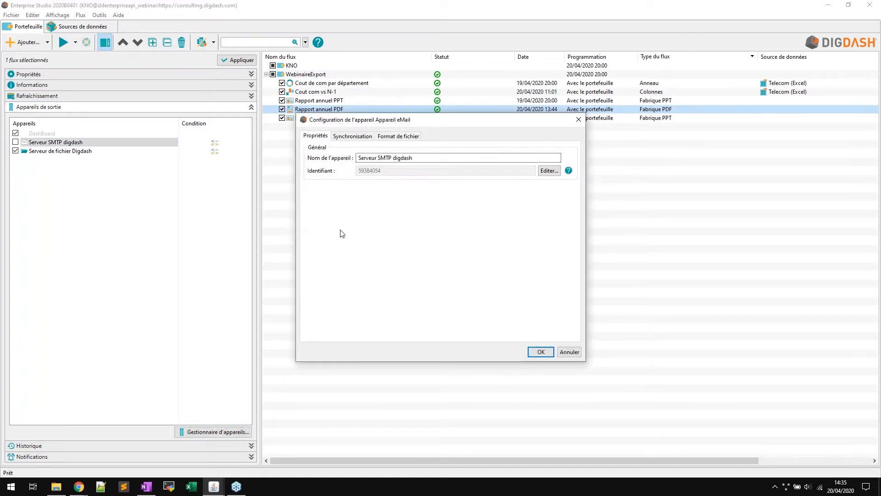
{"action": "left_click", "coordinate": [363, 138]}
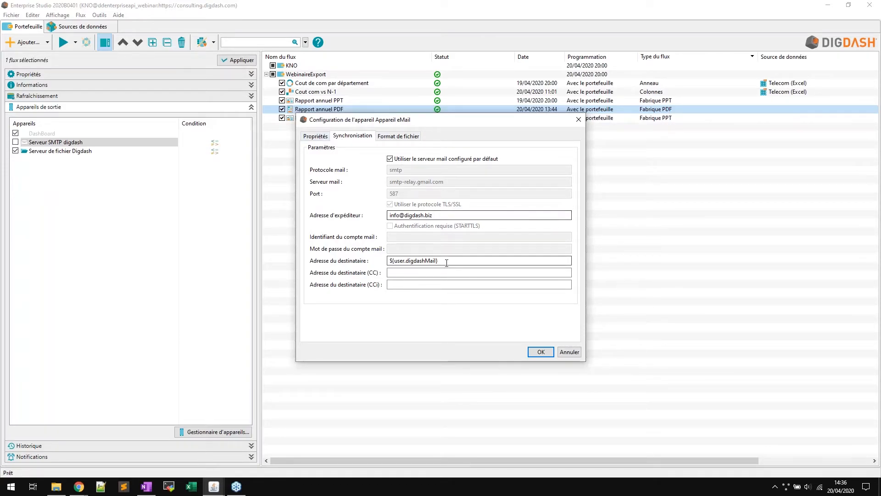
{"action": "left_click_drag", "start_coordinate": [447, 262], "coordinate": [390, 258]}
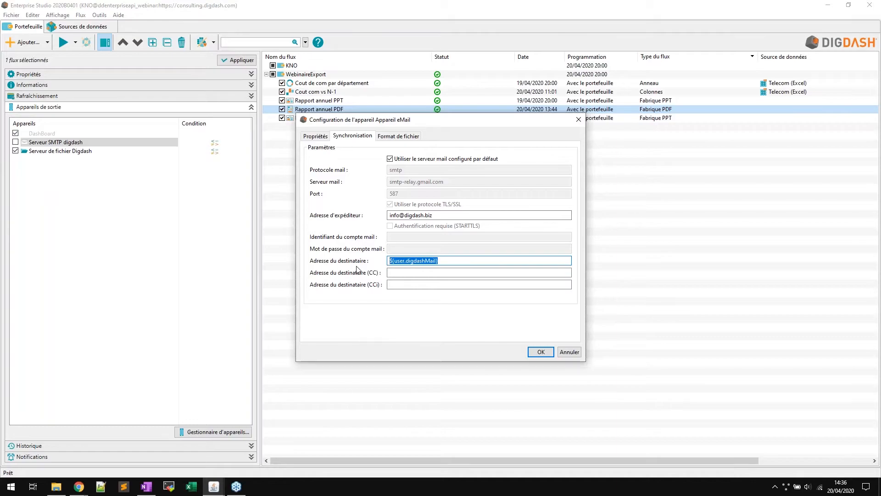
{"action": "left_click", "coordinate": [445, 262]}
{"action": "left_click_drag", "start_coordinate": [410, 261], "coordinate": [384, 259]}
{"action": "left_click", "coordinate": [579, 119]}
Step: Review the synchronization settings of the "Serveur de fichier Digdash" device and the document server types available for it, without adding a server
{"action": "left_click", "coordinate": [65, 152]}
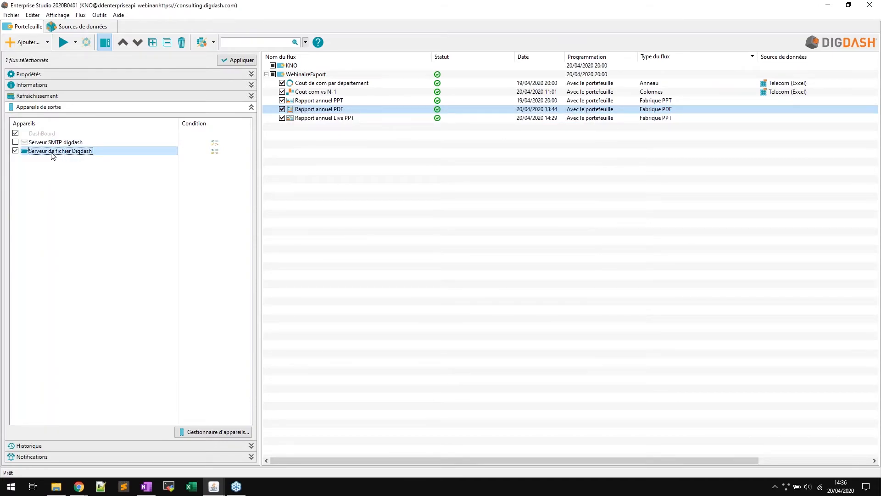
{"action": "double_click", "coordinate": [52, 152]}
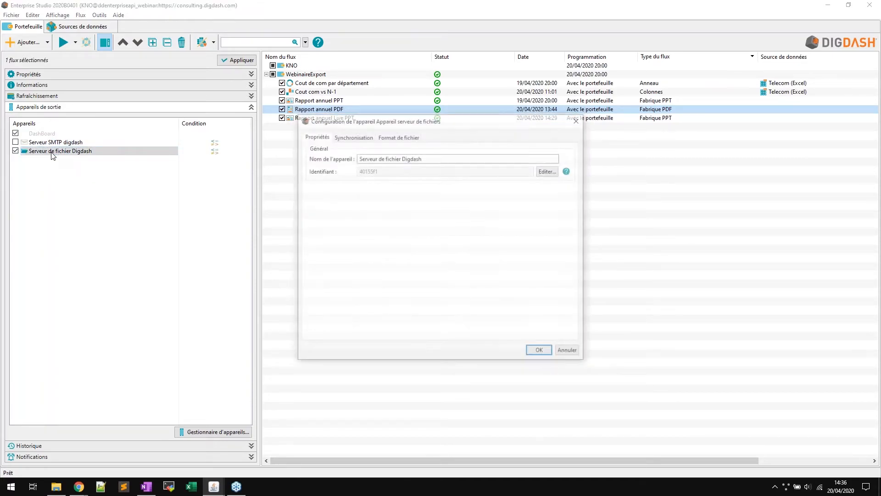
{"action": "left_click", "coordinate": [353, 136]}
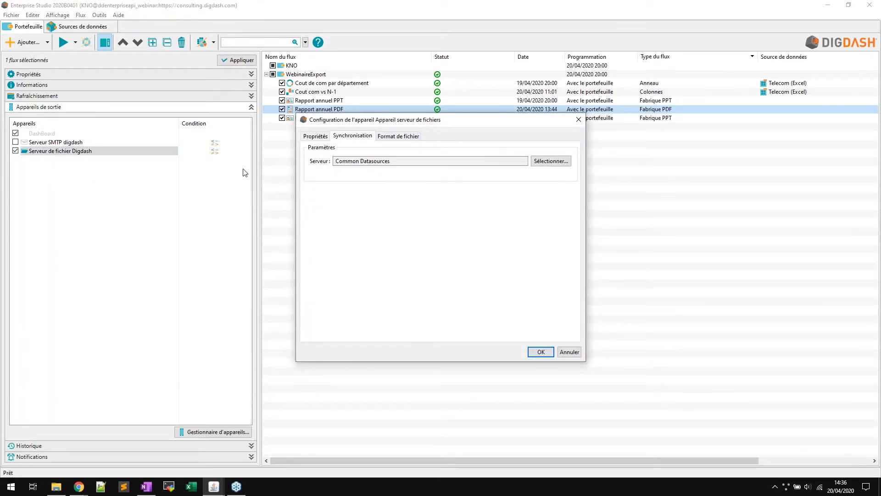
{"action": "left_click", "coordinate": [556, 162]}
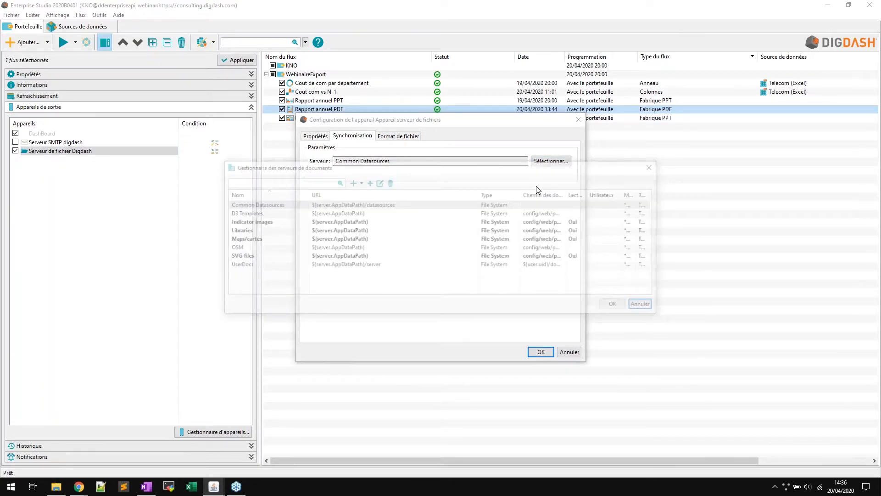
{"action": "left_click", "coordinate": [358, 182]}
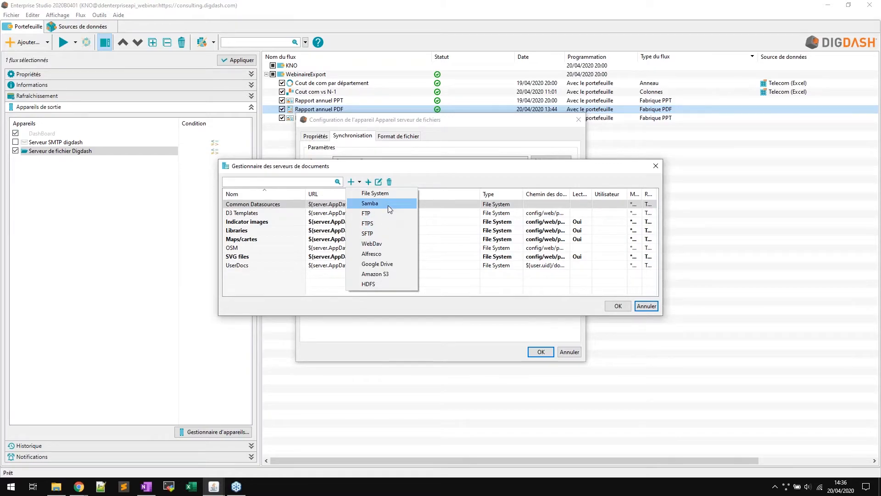
{"action": "left_click", "coordinate": [423, 178]}
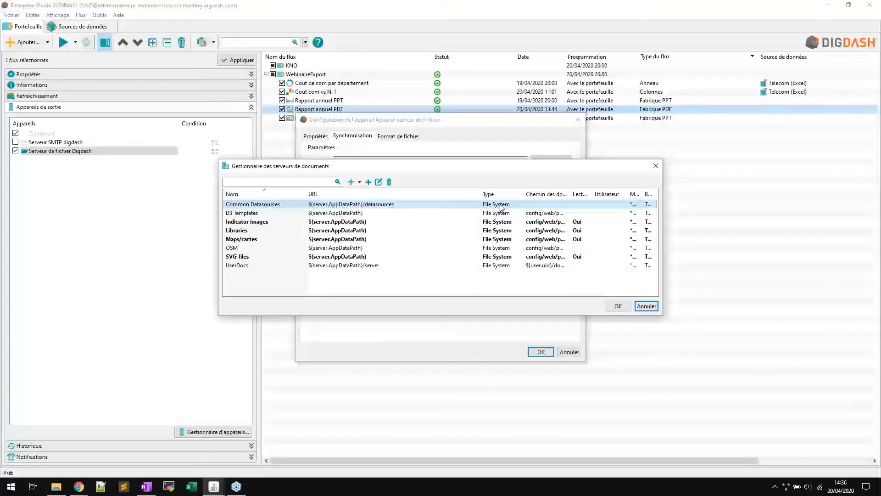
{"action": "left_click", "coordinate": [656, 166]}
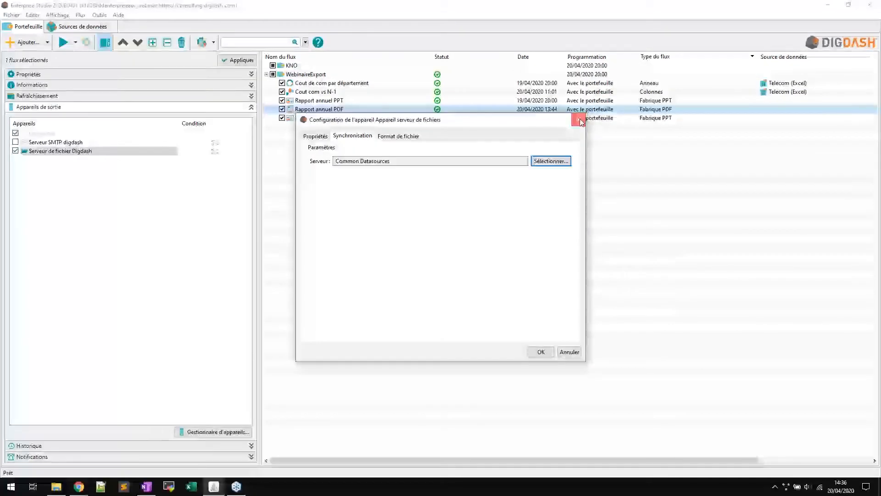
{"action": "left_click", "coordinate": [578, 120]}
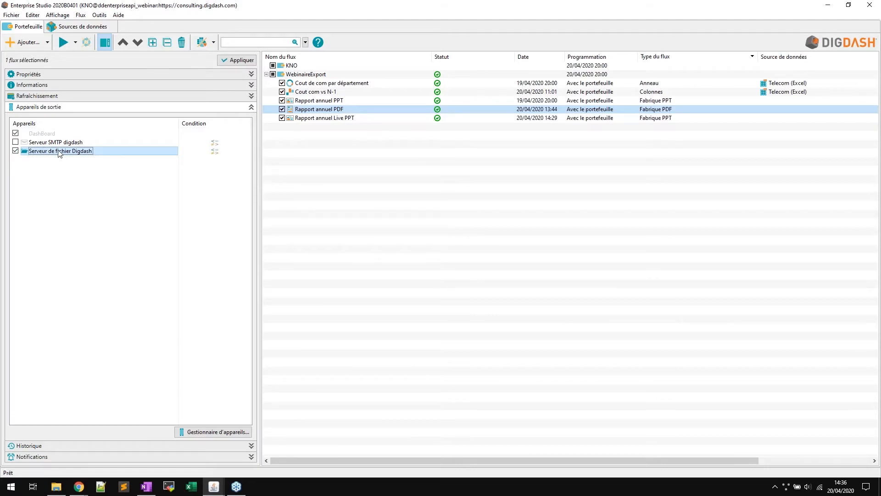
{"action": "left_click", "coordinate": [45, 144]}
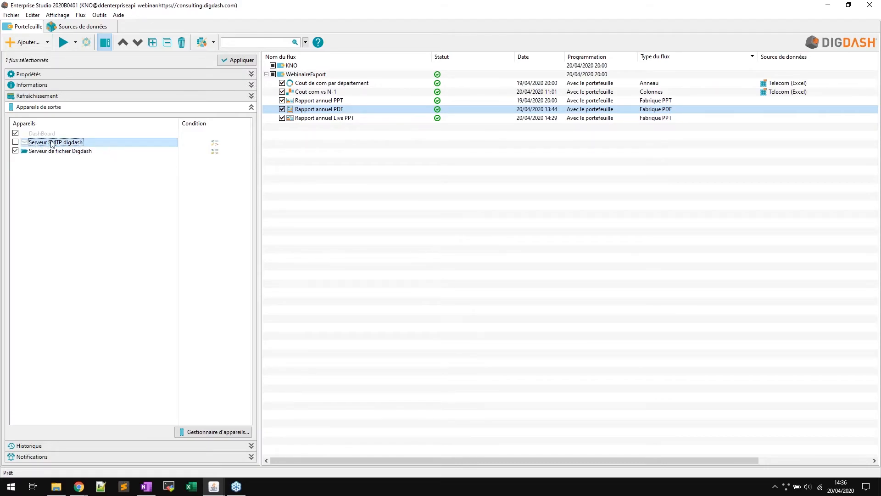
Step: Alternate between the DigDash dashboard in Chrome and the flow's output devices in Enterprise Studio, ending on the dashboard
{"action": "left_click", "coordinate": [79, 487]}
{"action": "left_click", "coordinate": [60, 453]}
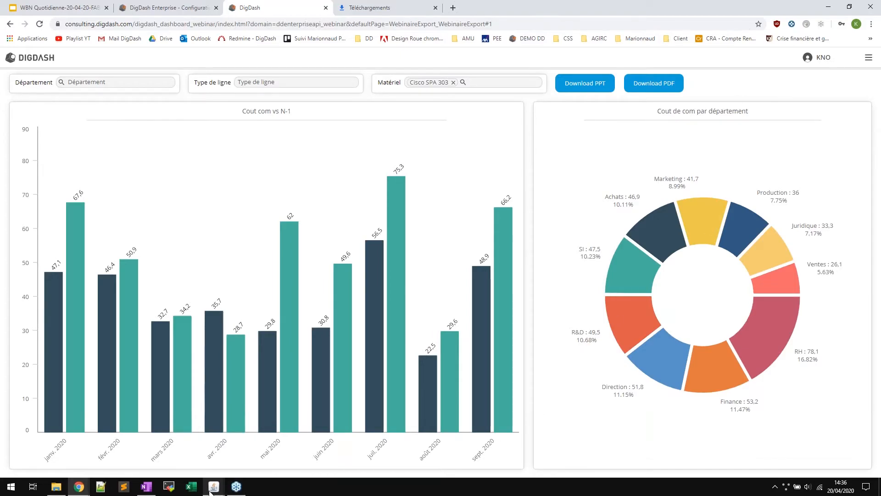
{"action": "mouse_move", "coordinate": [212, 492]}
{"action": "left_click", "coordinate": [271, 436]}
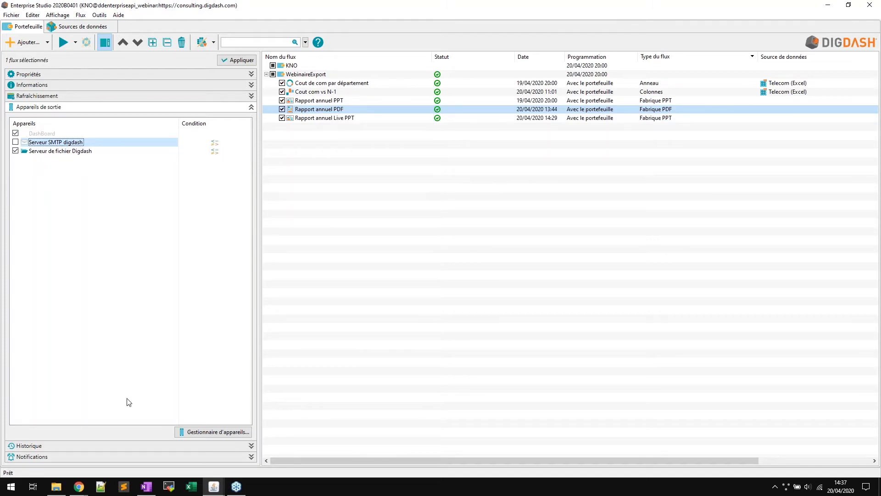
{"action": "left_click", "coordinate": [80, 487]}
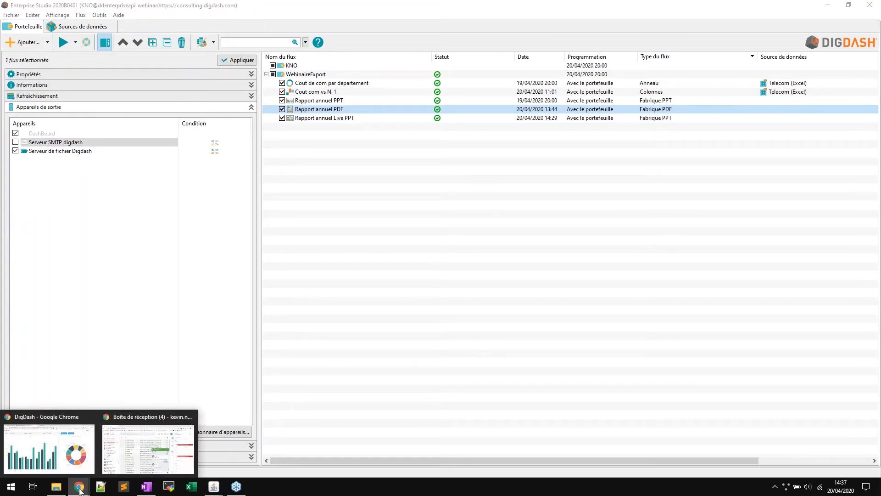
{"action": "left_click", "coordinate": [68, 456]}
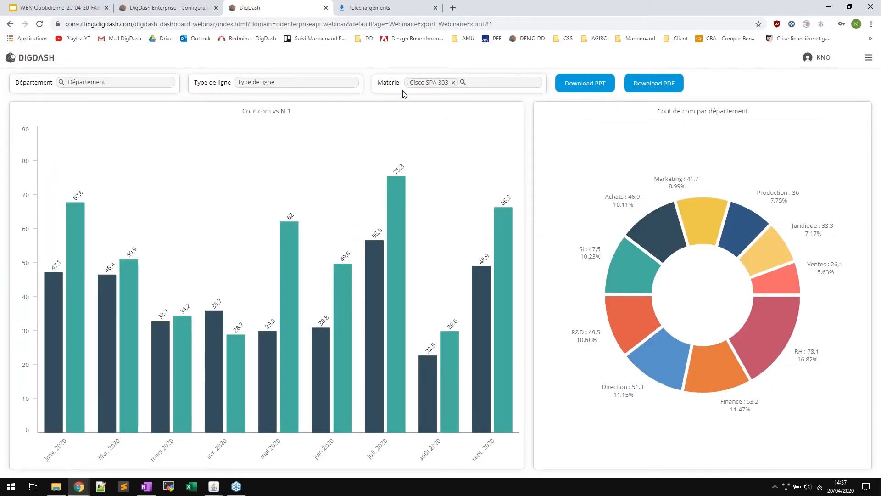
Step: Sign in to document management from the admin console with the username and account password, and list the Common Datasources documents
{"action": "left_click", "coordinate": [180, 6]}
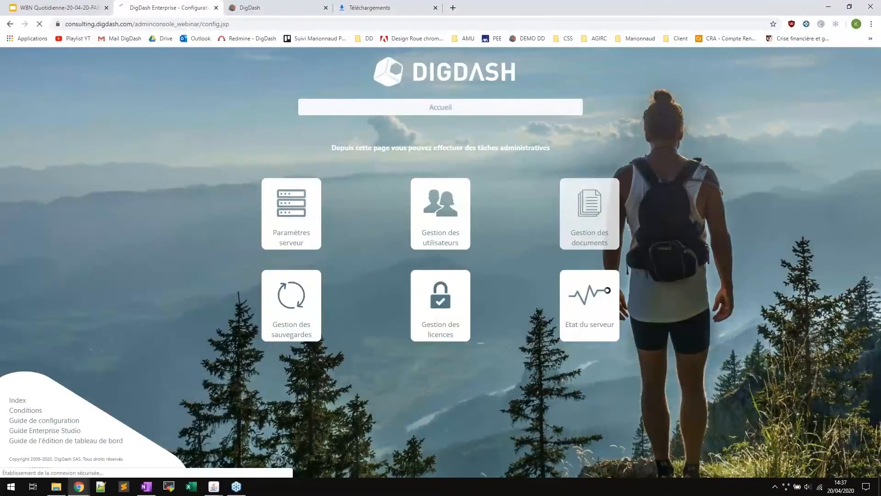
{"action": "left_click", "coordinate": [590, 213]}
{"action": "left_click", "coordinate": [438, 160]}
{"action": "type", "text": "knogrix"}
{"action": "key", "text": "Tab"}
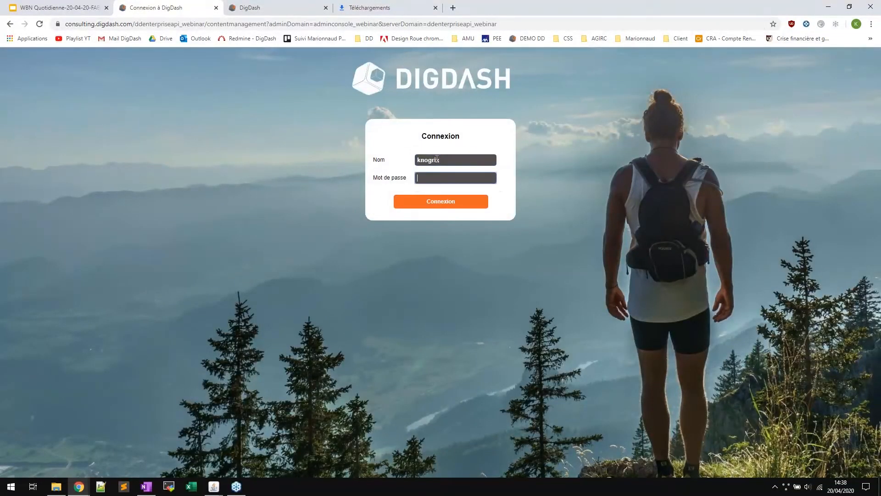
{"action": "type", "text": "•••••••••••"}
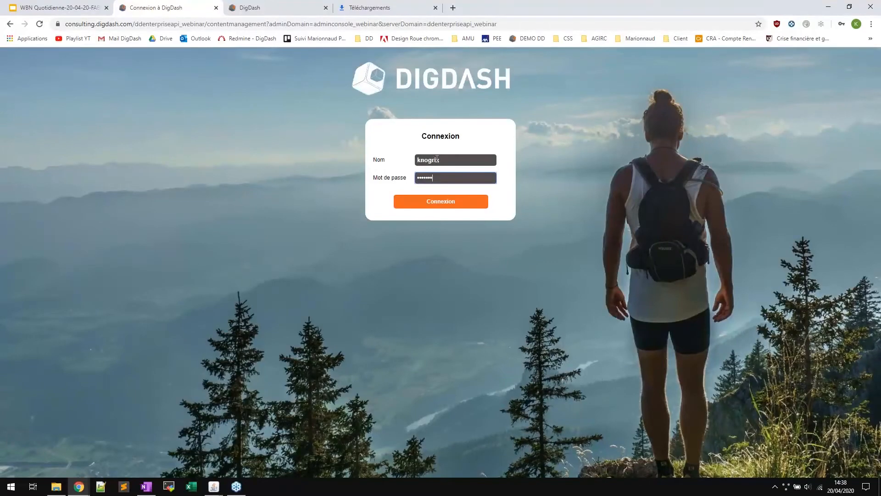
{"action": "key", "text": "Return"}
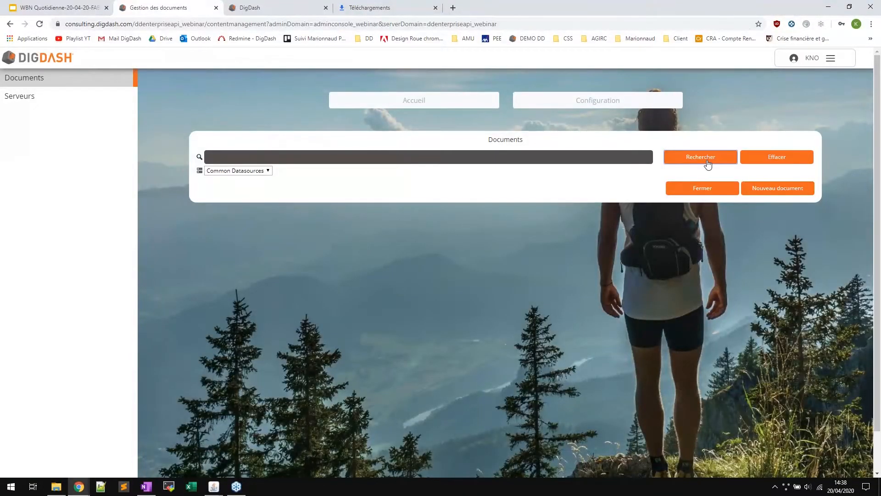
{"action": "left_click", "coordinate": [708, 164]}
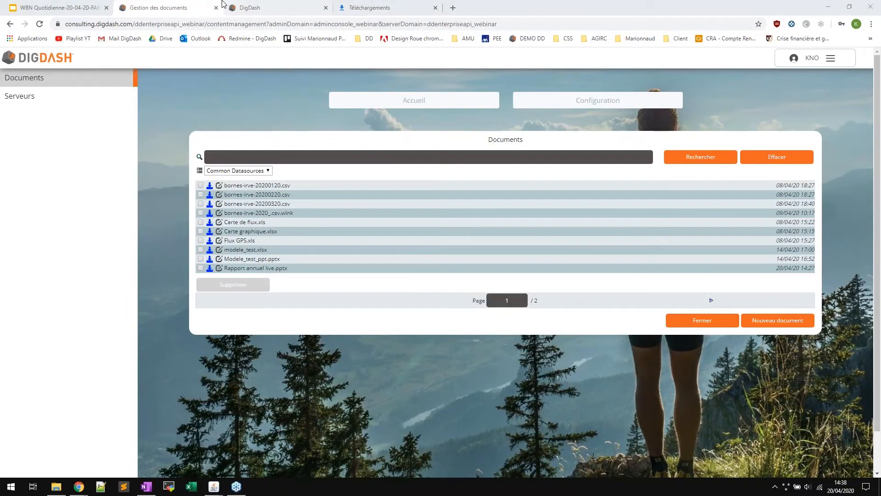
Step: Return to the DigDash dashboard and remove the Cisco SPA 303 value from the Matériel filter
{"action": "left_click", "coordinate": [237, 8]}
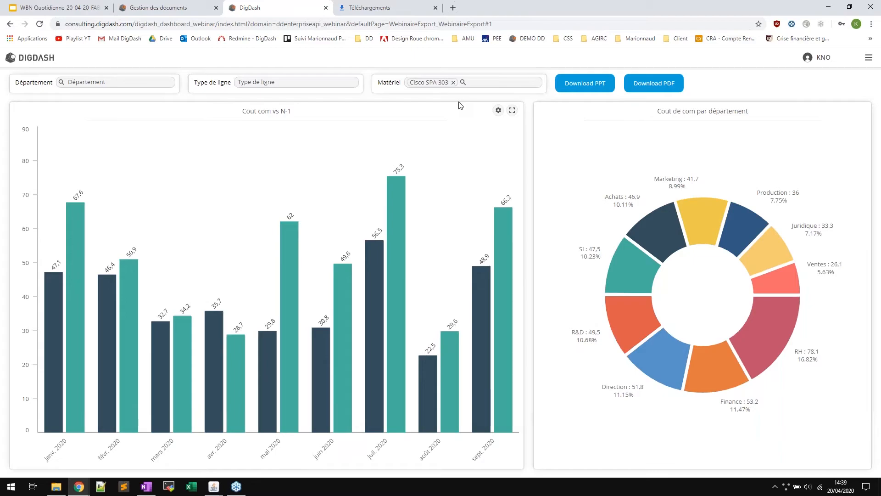
{"action": "left_click", "coordinate": [454, 85]}
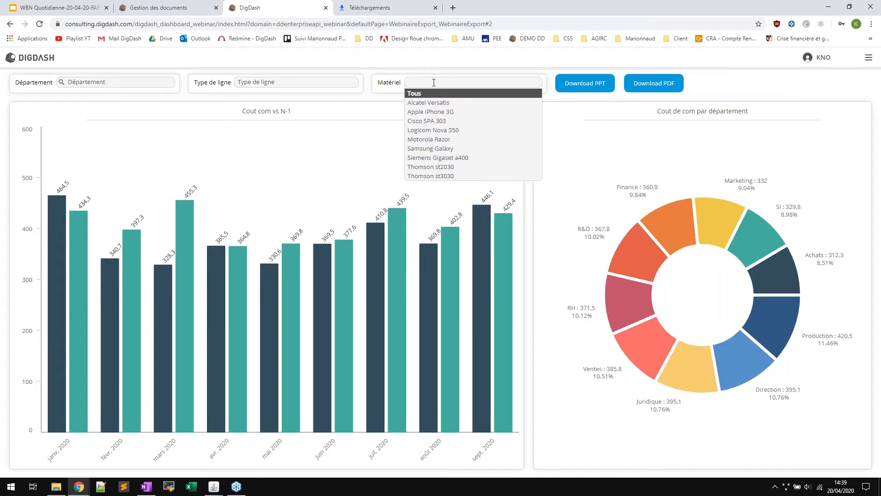
Step: In Enterprise Studio, open the parameters of the "Rapport annuel PPT" flow and start a filter on the Telecom dimension Département
{"action": "left_click", "coordinate": [214, 487]}
{"action": "left_click", "coordinate": [247, 458]}
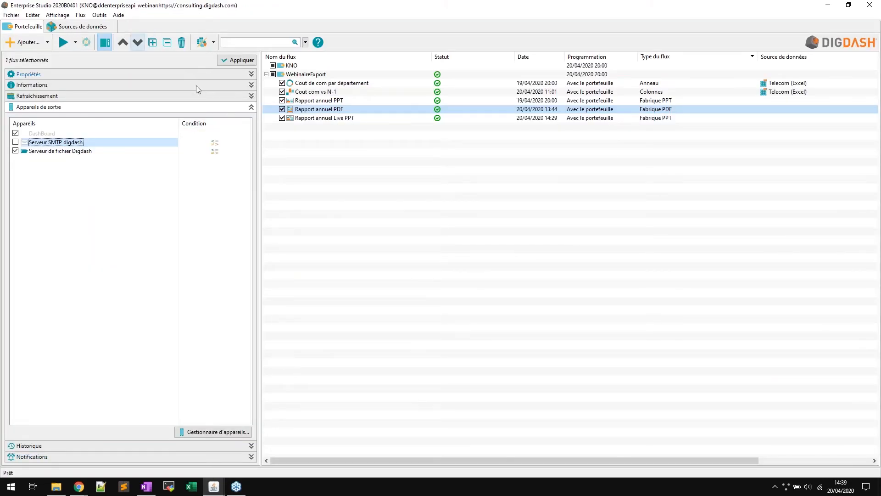
{"action": "double_click", "coordinate": [329, 101]}
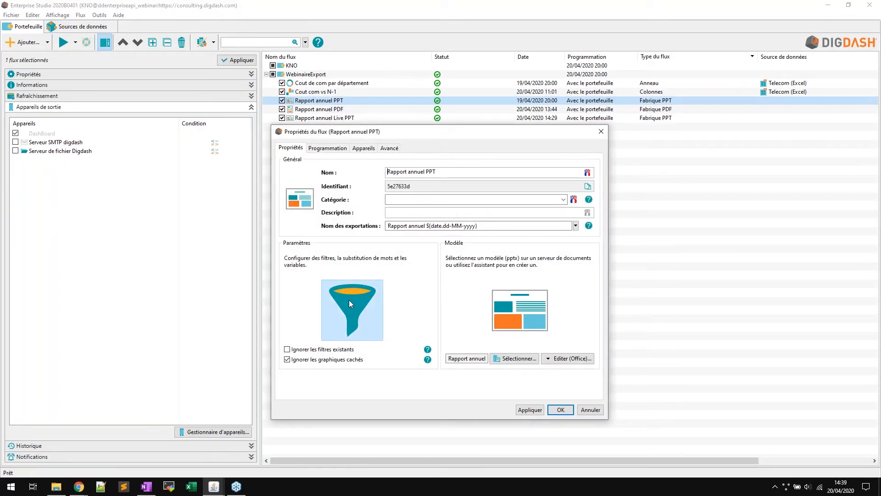
{"action": "left_click", "coordinate": [351, 303]}
{"action": "right_click", "coordinate": [315, 184]}
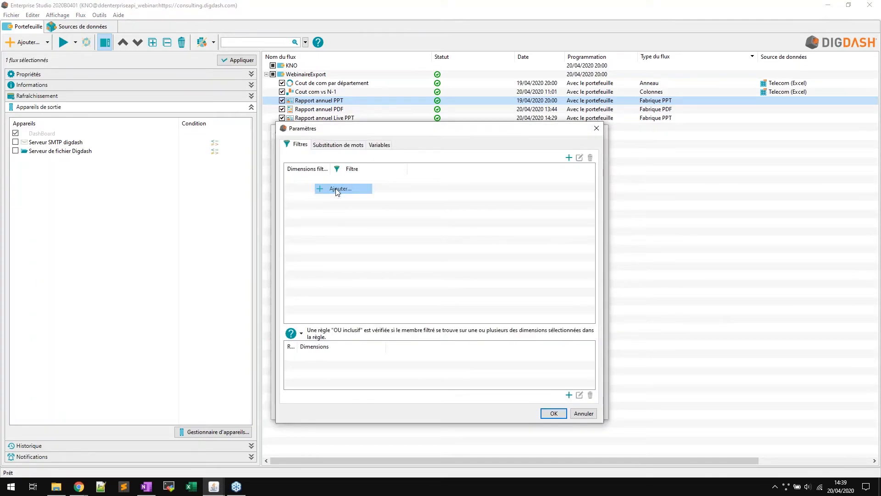
{"action": "left_click", "coordinate": [339, 189]}
{"action": "double_click", "coordinate": [415, 202]}
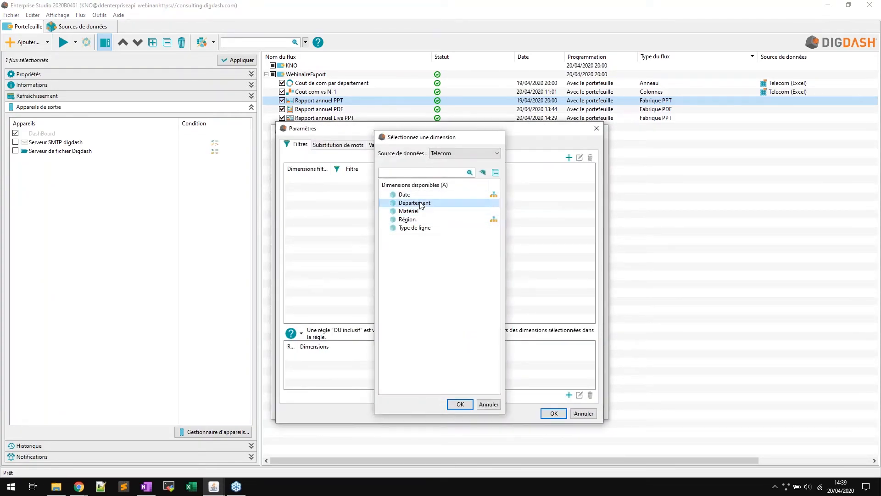
Step: Set the Département filter type to Eléments, review the selectable members, and close the filter and parameters without adding anything
{"action": "left_click", "coordinate": [223, 139]}
{"action": "left_click", "coordinate": [218, 148]}
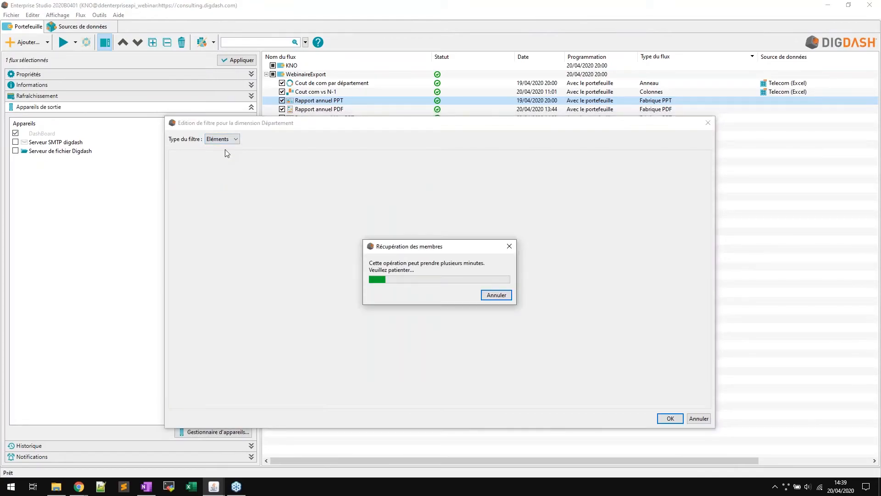
{"action": "left_click_drag", "start_coordinate": [247, 125], "coordinate": [167, 105]}
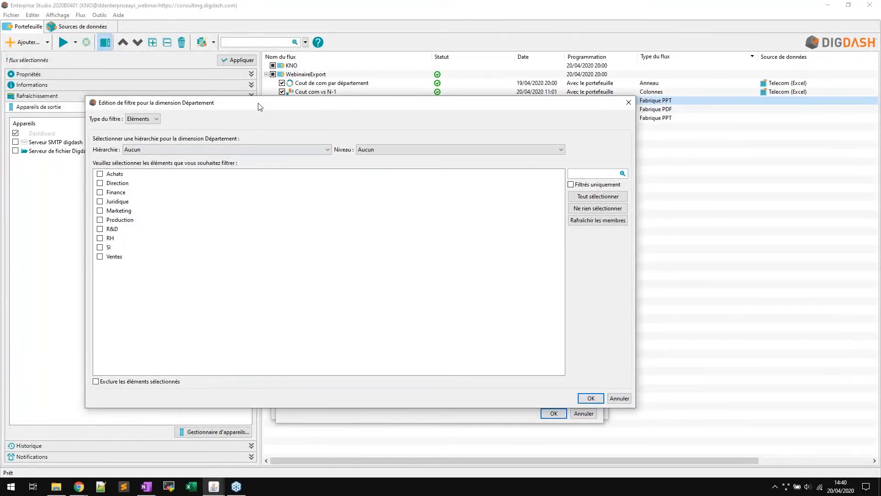
{"action": "left_click_drag", "start_coordinate": [256, 110], "coordinate": [271, 91]}
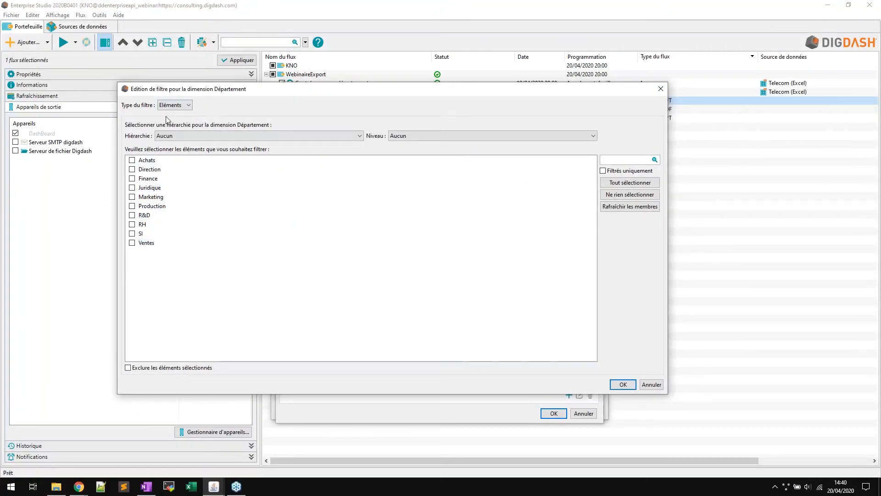
{"action": "left_click", "coordinate": [661, 88]}
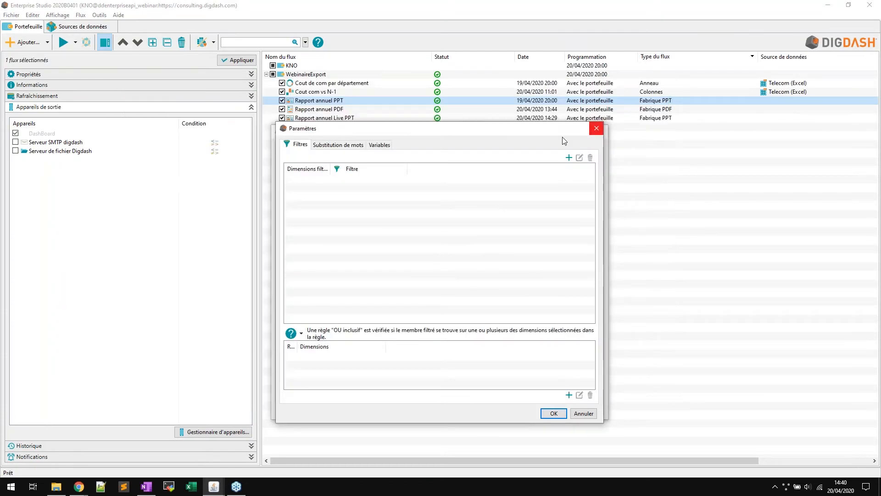
{"action": "left_click", "coordinate": [597, 129]}
{"action": "left_click", "coordinate": [596, 127]}
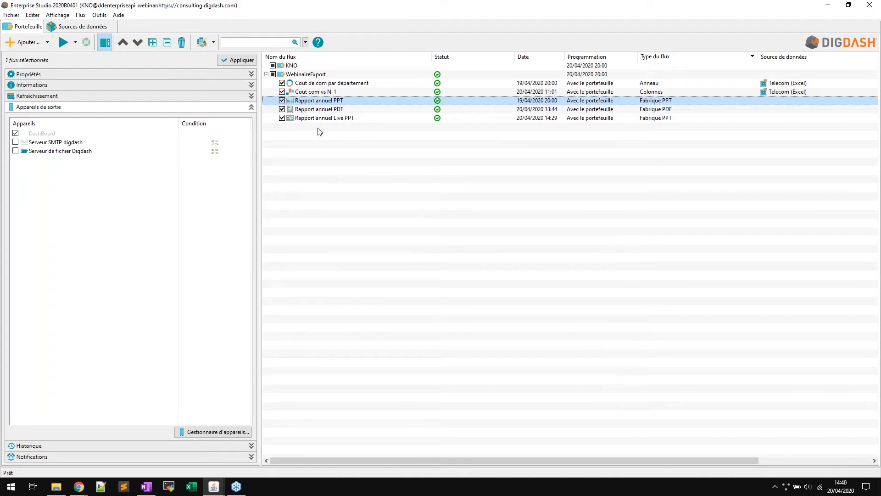
Step: Review the filter parameters of "Rapport annuel PPT" again, close its properties without changes, and select "Rapport annuel Live PPT"
{"action": "double_click", "coordinate": [324, 99]}
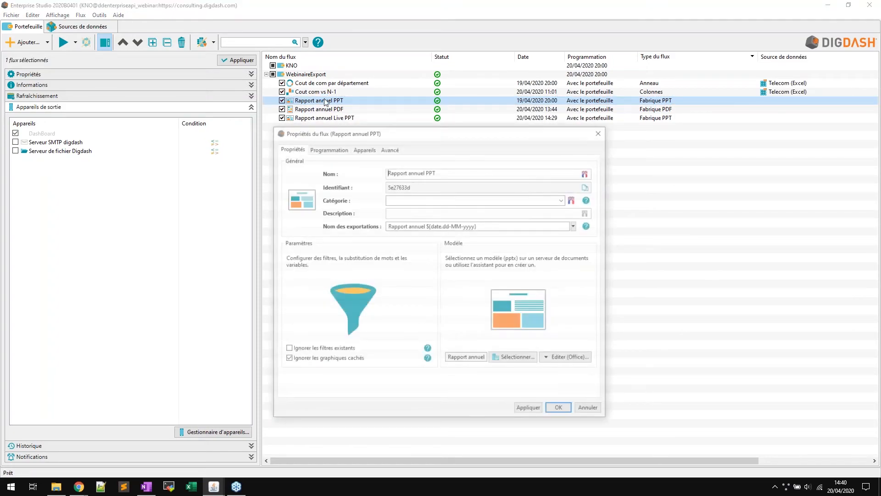
{"action": "left_click", "coordinate": [340, 295]}
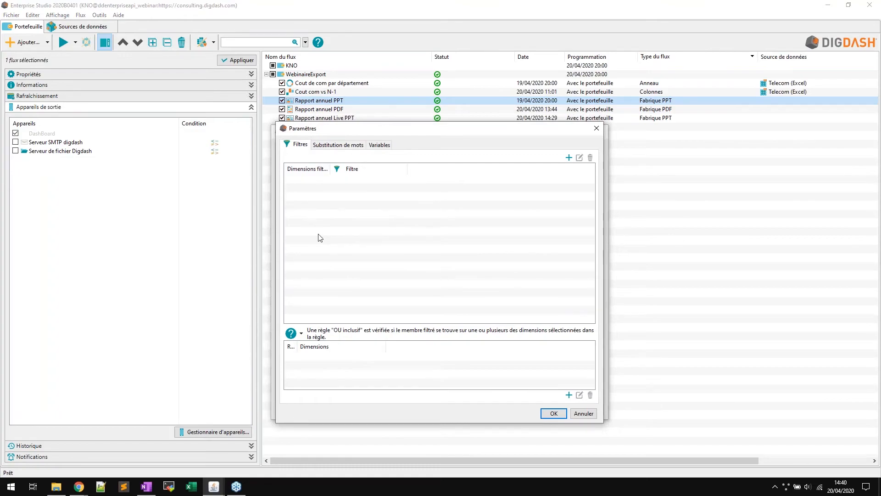
{"action": "left_click", "coordinate": [597, 129]}
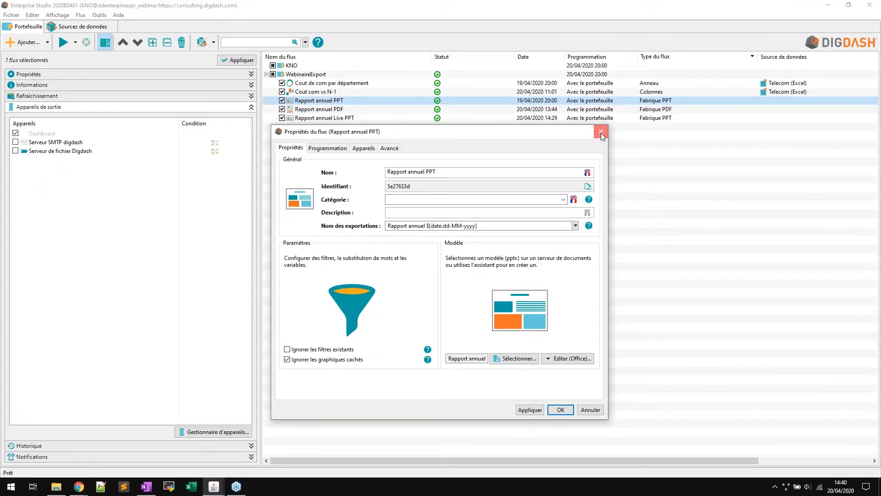
{"action": "left_click", "coordinate": [601, 133]}
{"action": "left_click", "coordinate": [337, 119]}
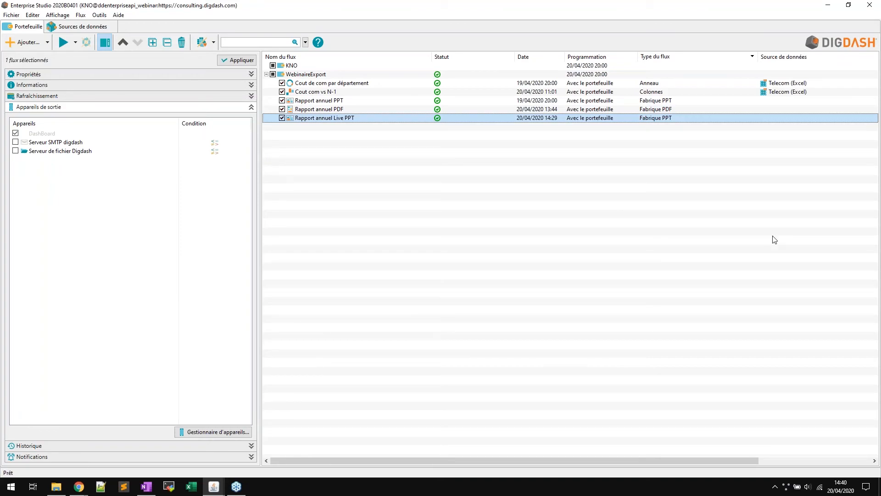
Step: Reopen the "Rapport annuel PPT" properties, review the variables in its parameters, and close the parameters without changes
{"action": "double_click", "coordinate": [328, 101]}
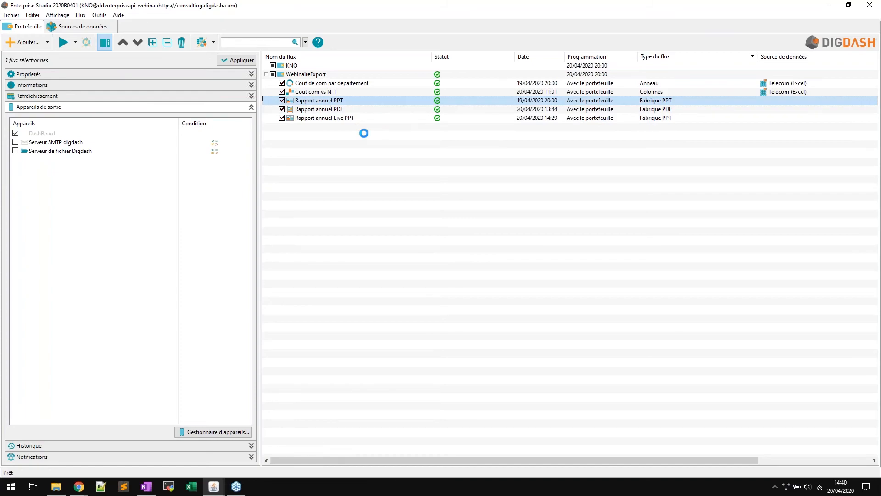
{"action": "left_click_drag", "start_coordinate": [419, 131], "coordinate": [395, 108]}
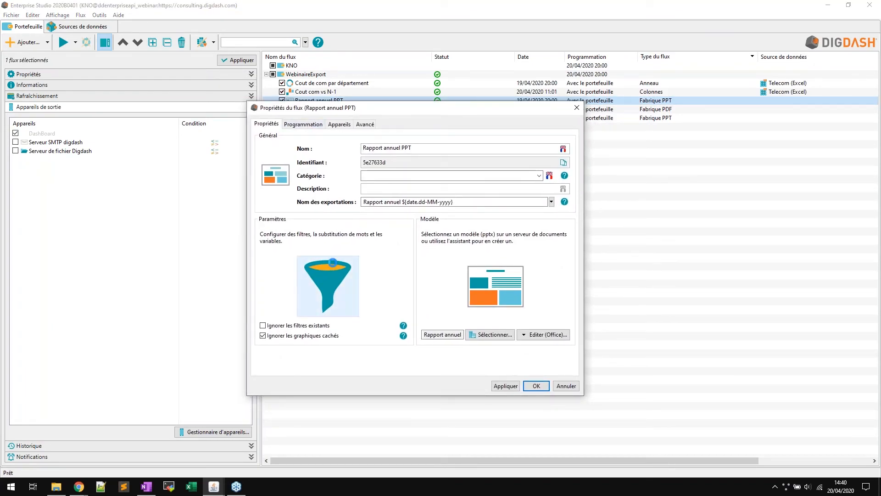
{"action": "left_click", "coordinate": [344, 253]}
{"action": "left_click", "coordinate": [355, 121]}
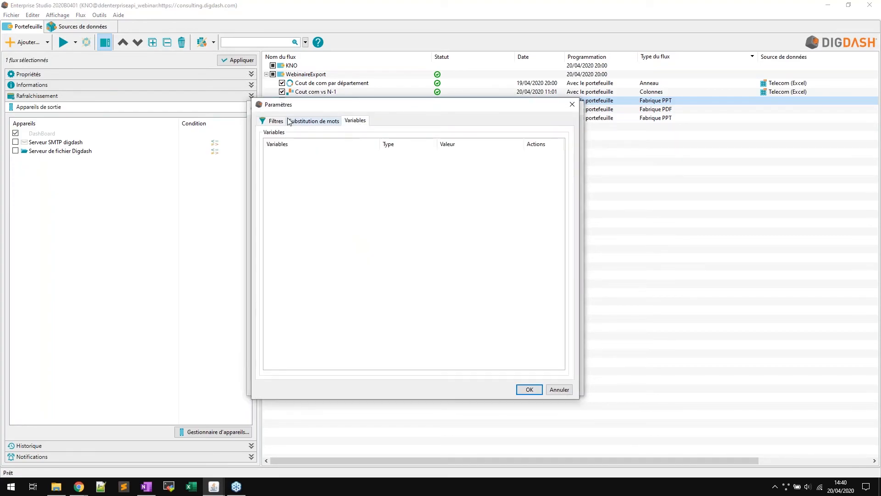
{"action": "left_click", "coordinate": [572, 104]}
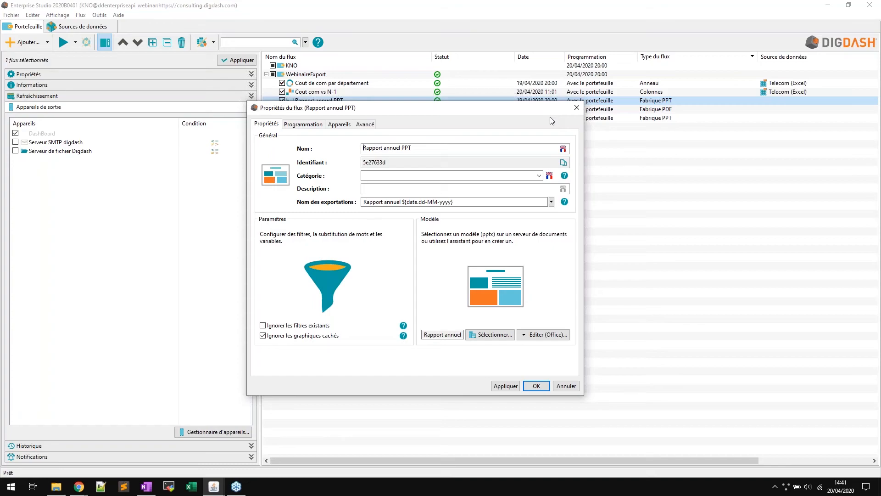
{"action": "left_click", "coordinate": [836, 192]}
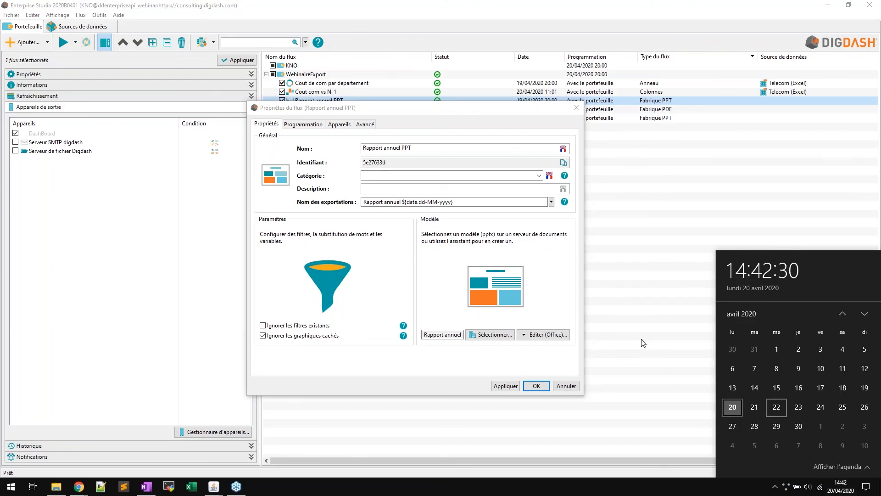
{"action": "left_click", "coordinate": [536, 240]}
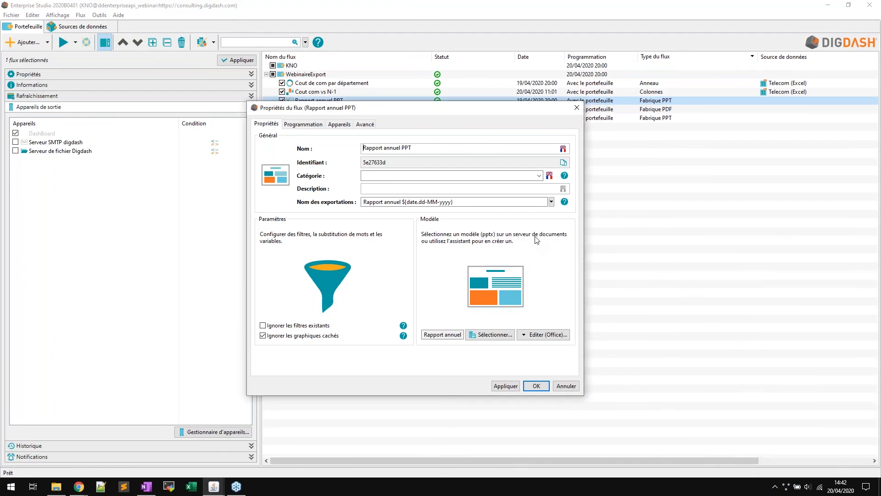